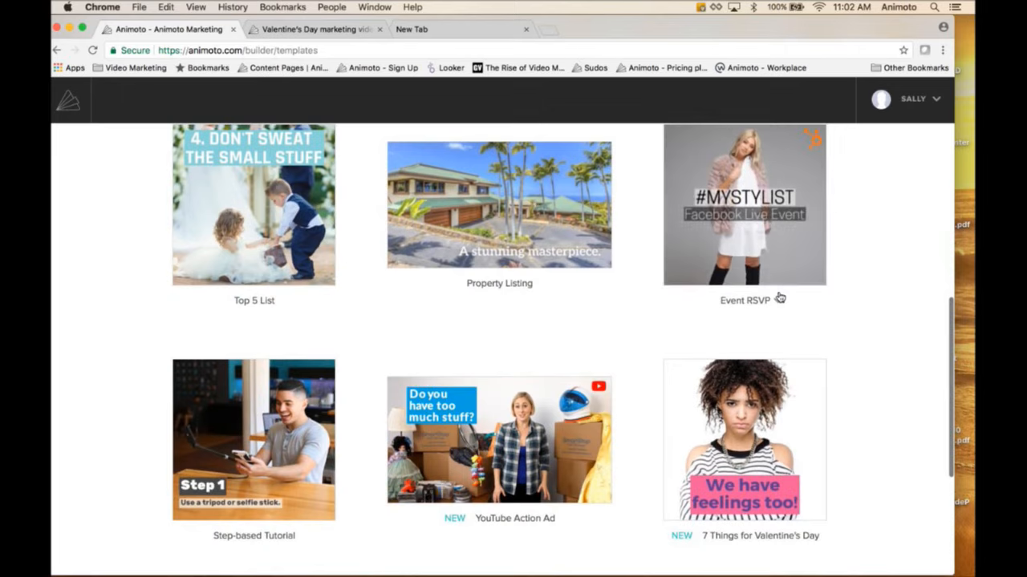
Browse the templates and choose the storyboard of the featured Valentine's Day Gift template.
{"action": "scroll", "coordinate": [778, 297], "scroll_direction": "down", "scroll_amount": 3}
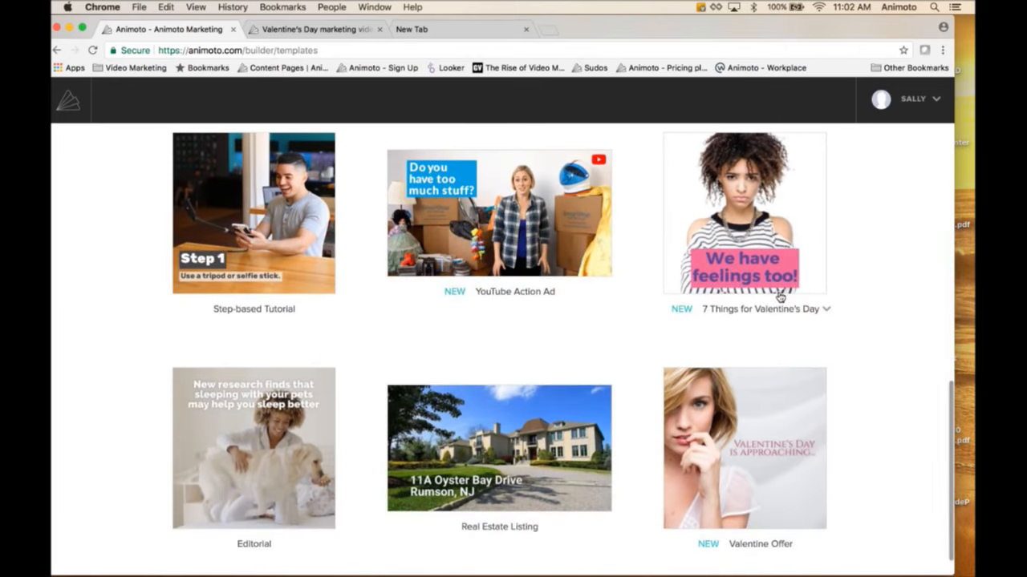
{"action": "scroll", "coordinate": [778, 298], "scroll_direction": "up", "scroll_amount": 1}
{"action": "scroll", "coordinate": [779, 297], "scroll_direction": "up", "scroll_amount": 6}
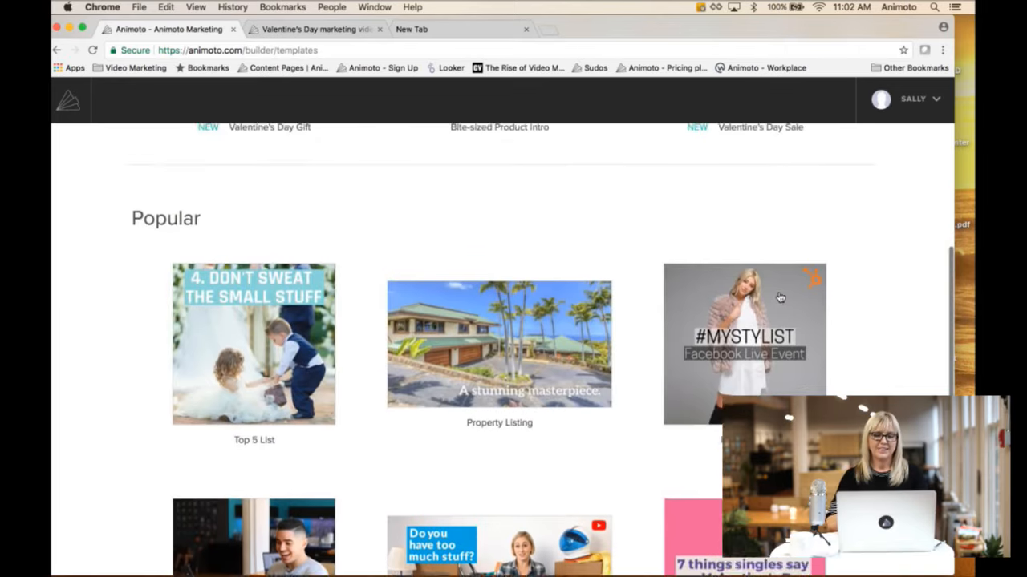
{"action": "scroll", "coordinate": [780, 297], "scroll_direction": "up", "scroll_amount": 1}
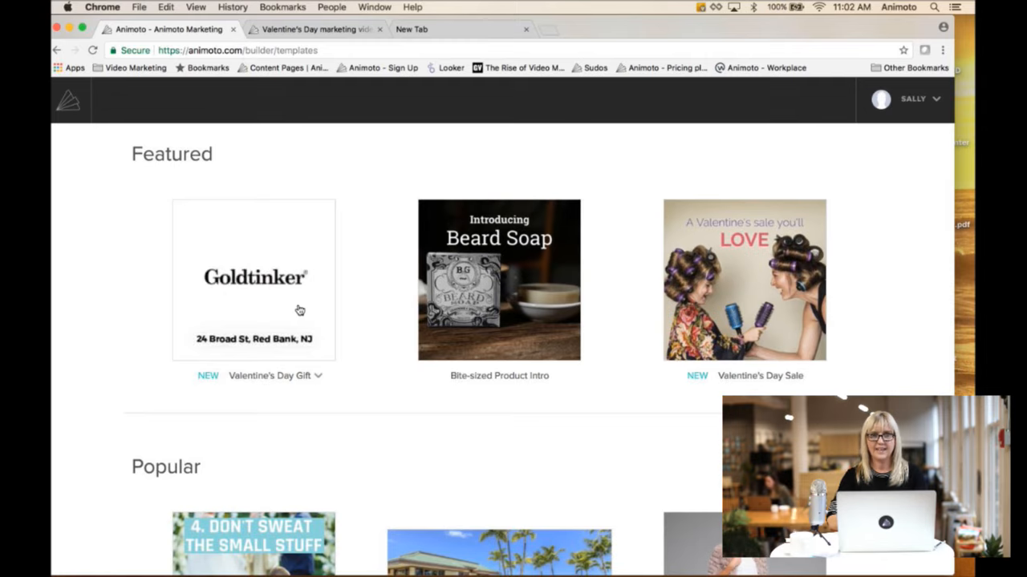
{"action": "left_click", "coordinate": [298, 309]}
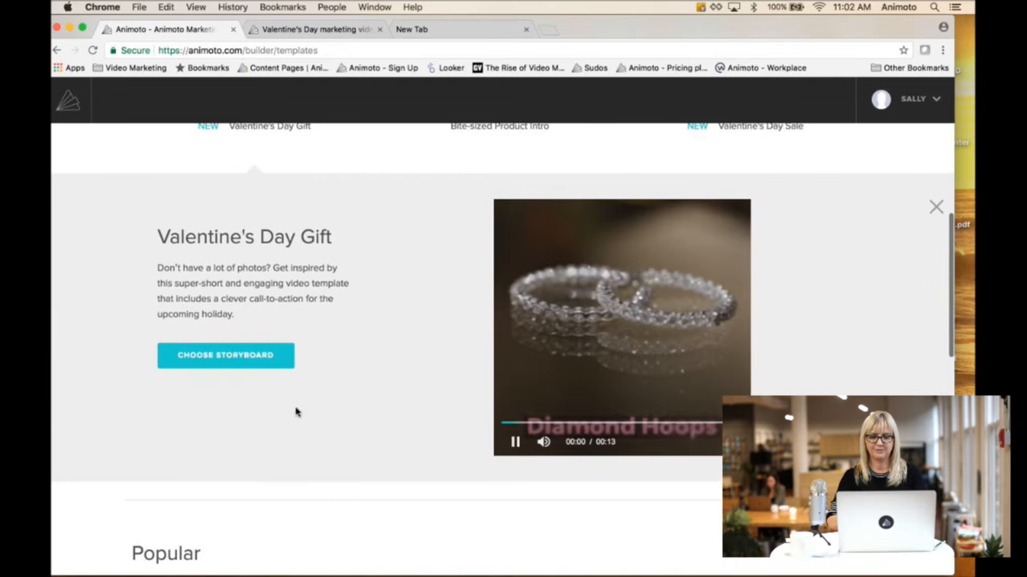
{"action": "left_click", "coordinate": [241, 362]}
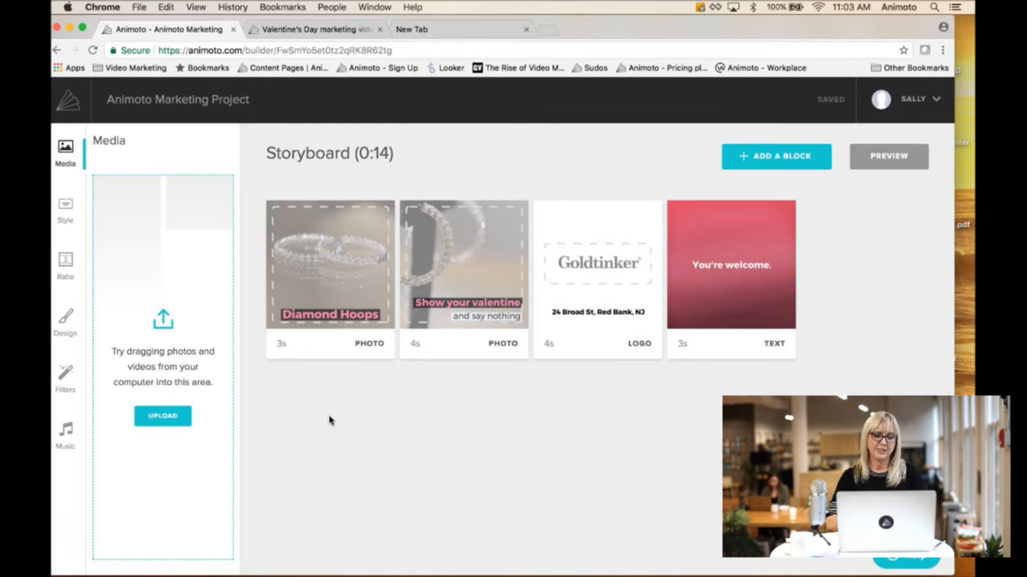
Upload the five JPG photos, 0L1A9138 through 0L1A9193, from the GreatJonesSpa folder to the project media.
{"action": "left_click", "coordinate": [162, 416]}
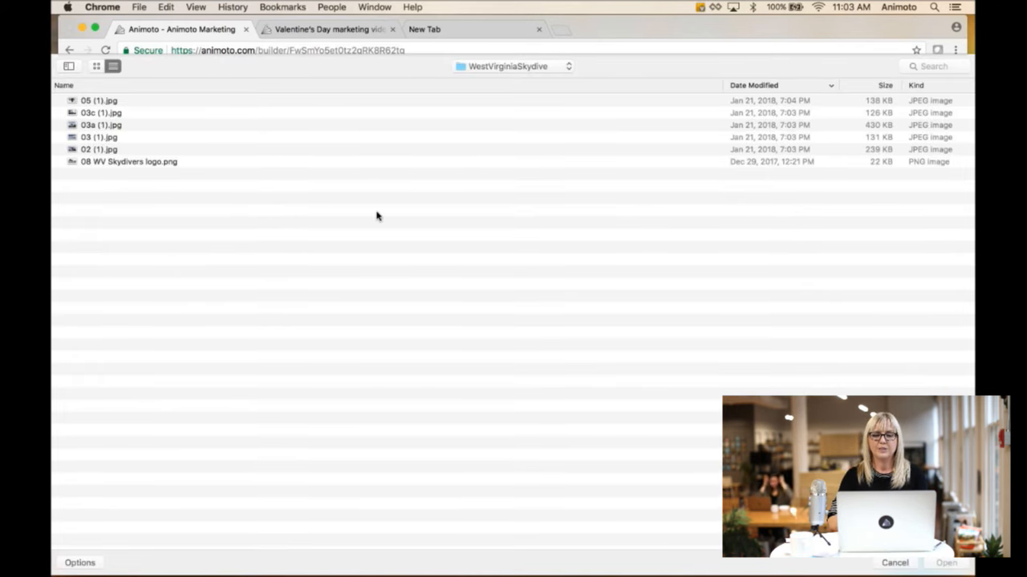
{"action": "left_click", "coordinate": [473, 69]}
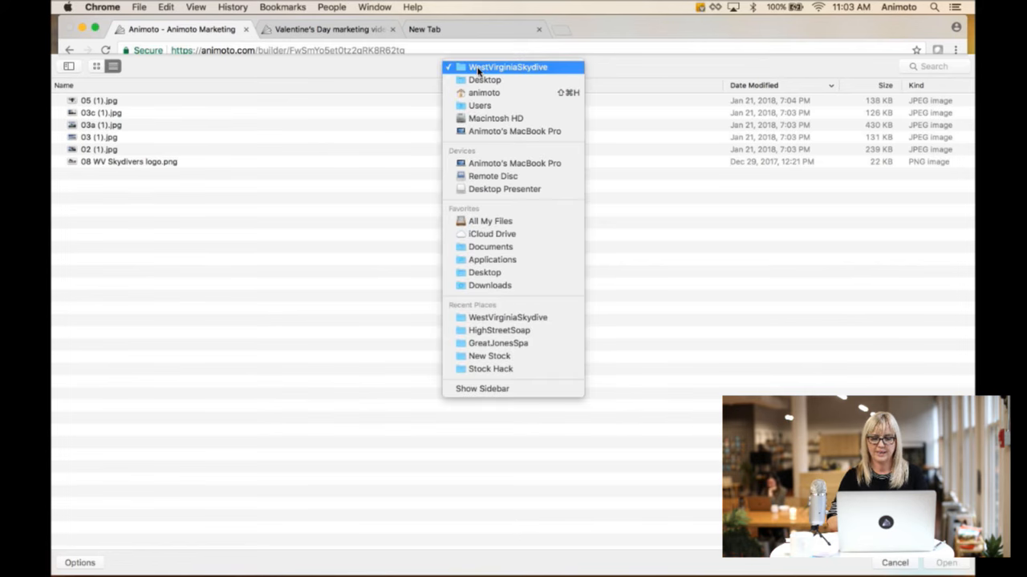
{"action": "left_click", "coordinate": [501, 344]}
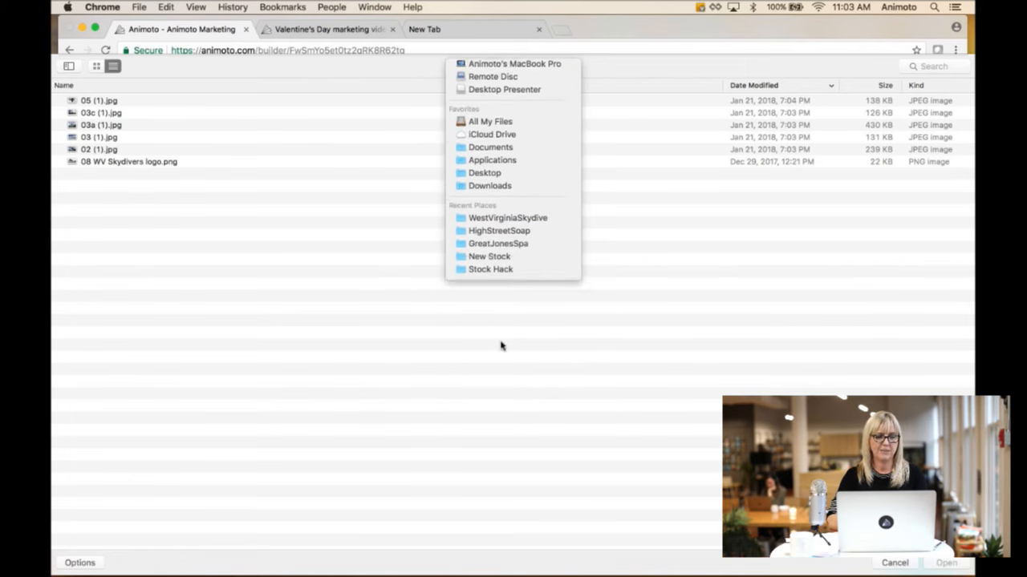
{"action": "left_click", "coordinate": [124, 114]}
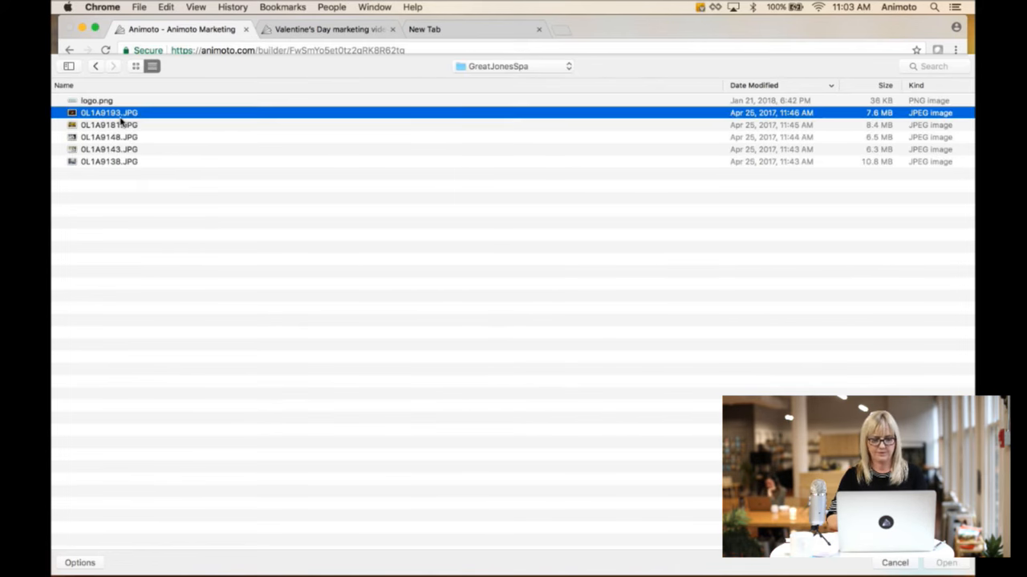
{"action": "left_click", "coordinate": [122, 161]}
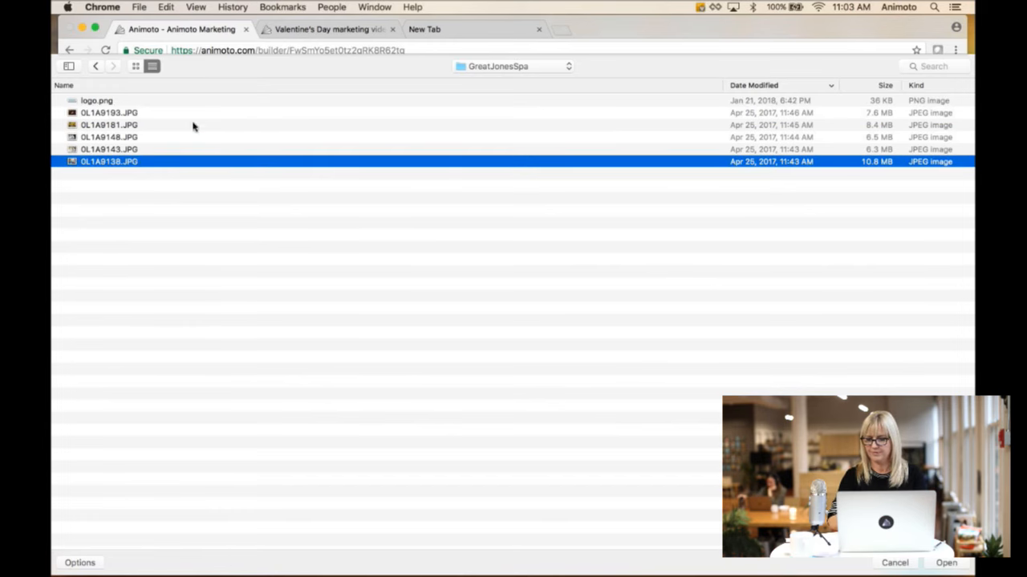
{"action": "left_click", "coordinate": [139, 113], "text": "shift"}
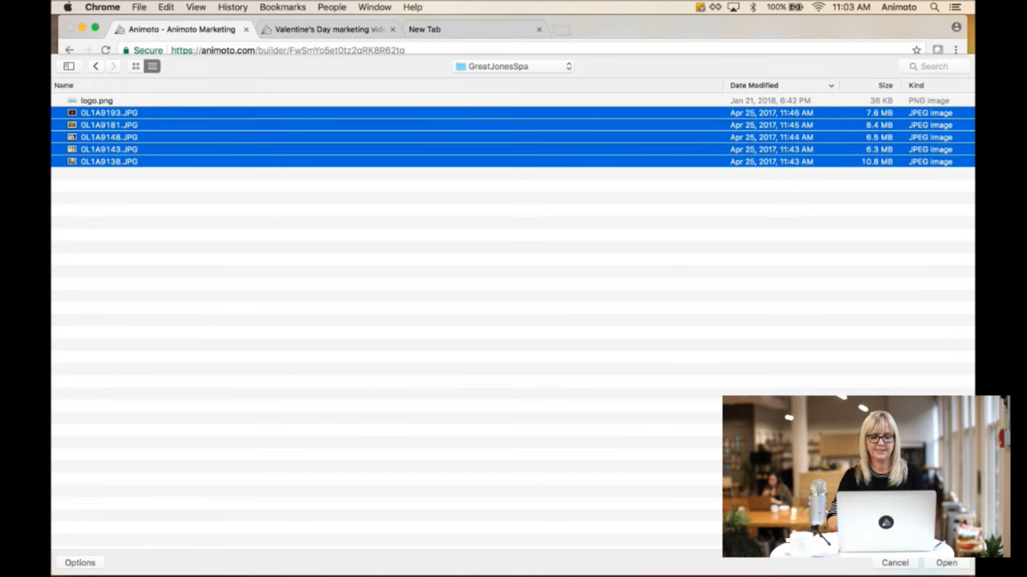
{"action": "left_click", "coordinate": [945, 562]}
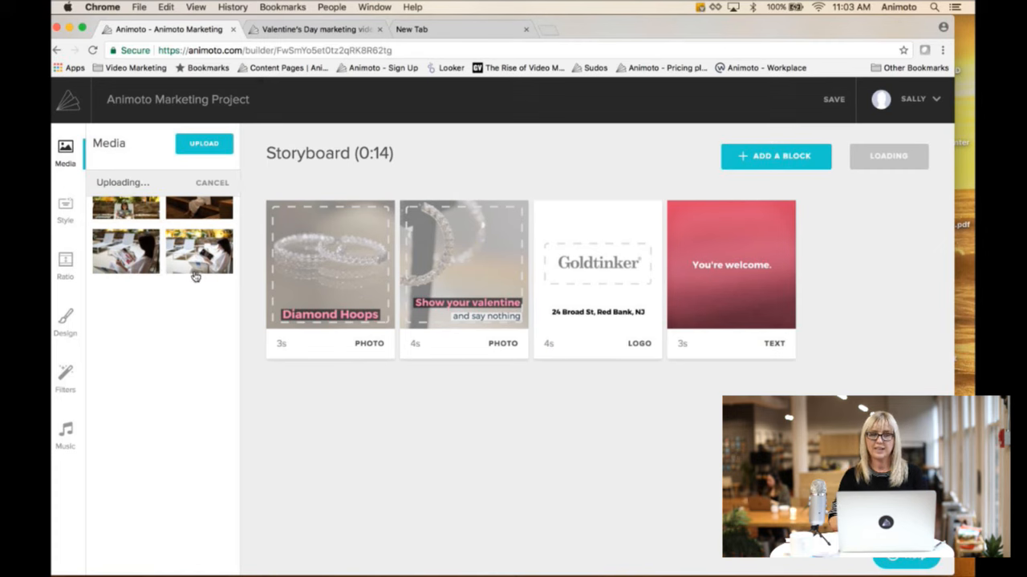
Place the palm-garden photo in the first storyboard block and the poolside photo in the second.
{"action": "mouse_move", "coordinate": [377, 275]}
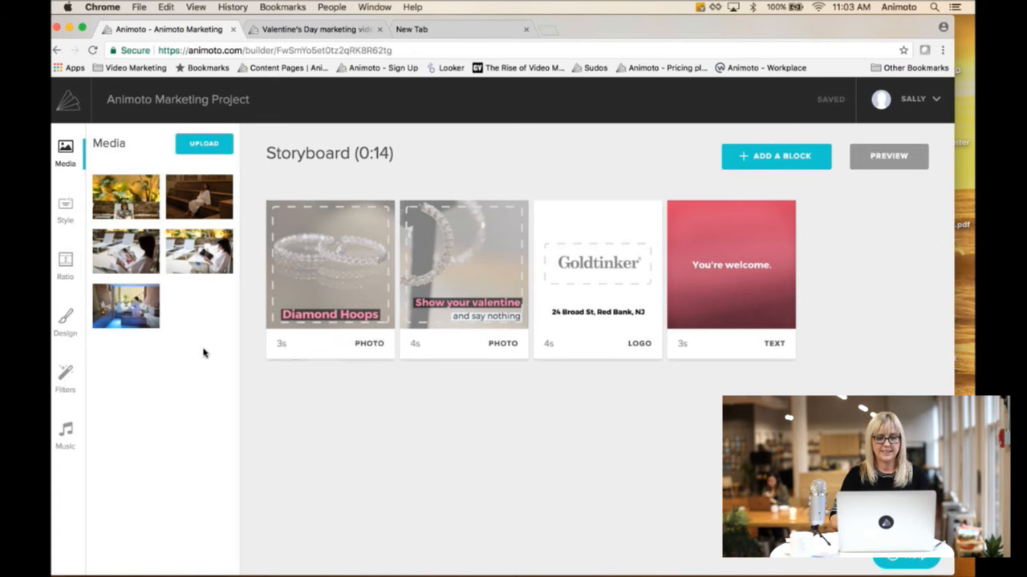
{"action": "left_click_drag", "start_coordinate": [126, 197], "coordinate": [333, 260]}
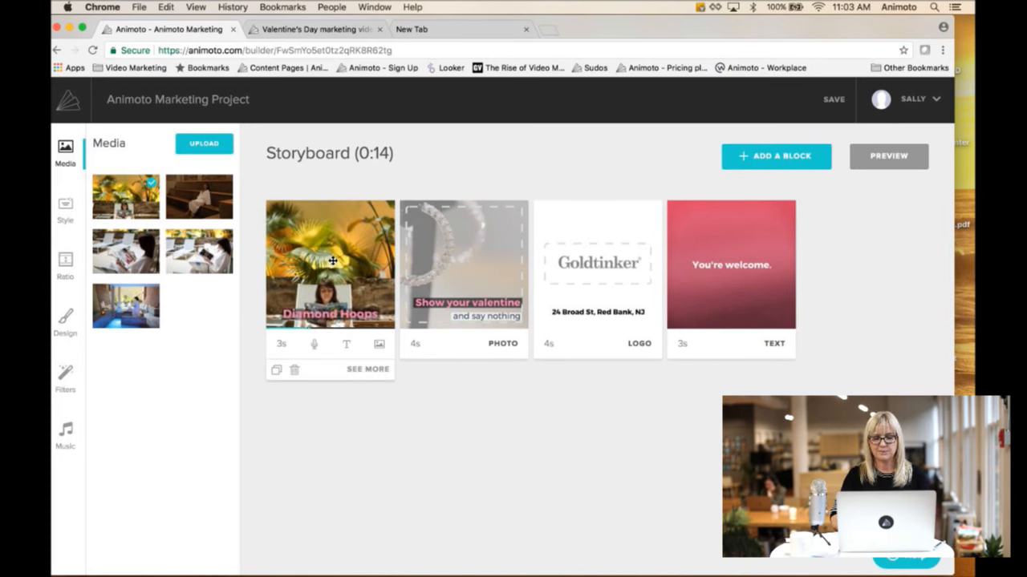
{"action": "left_click_drag", "start_coordinate": [132, 305], "coordinate": [457, 271]}
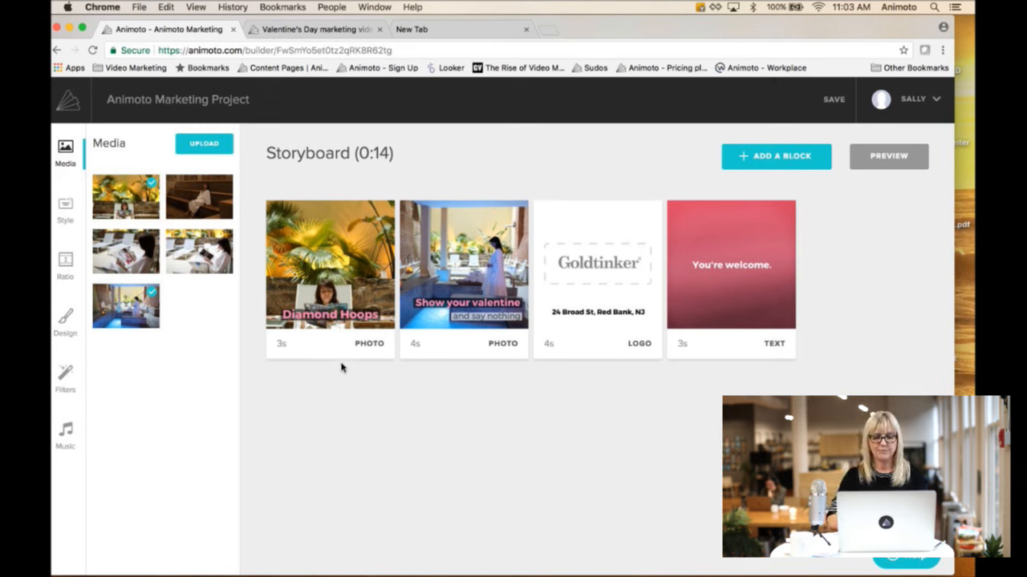
Replace the first block's title with "Need a spa day?".
{"action": "mouse_move", "coordinate": [343, 366]}
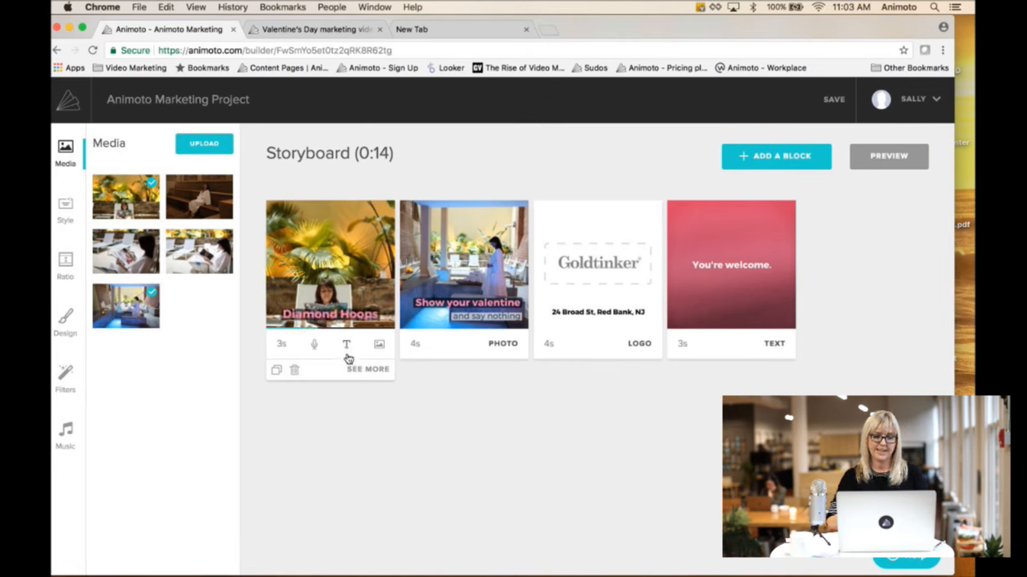
{"action": "left_click", "coordinate": [348, 354]}
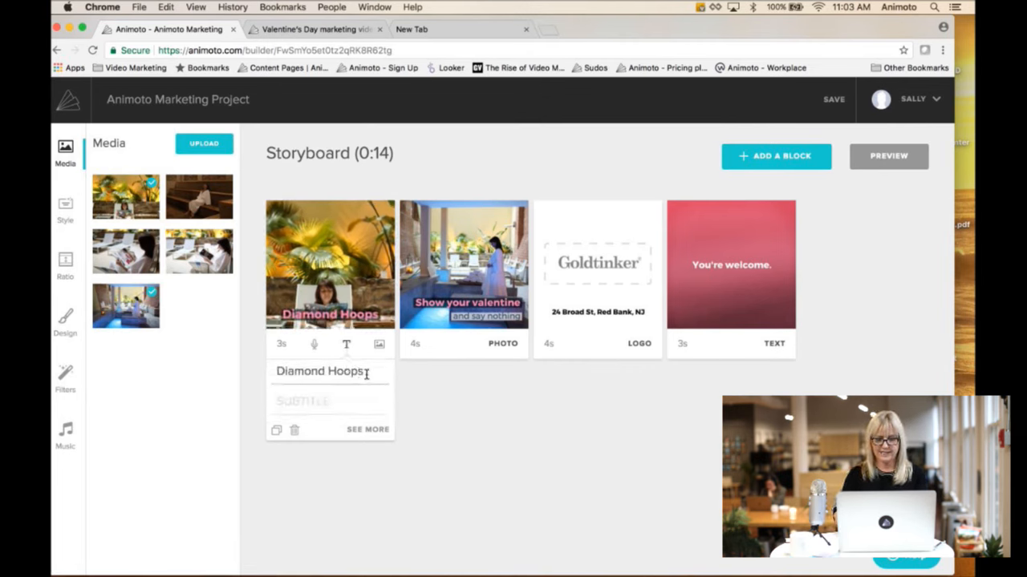
{"action": "left_click_drag", "start_coordinate": [366, 375], "coordinate": [273, 368]}
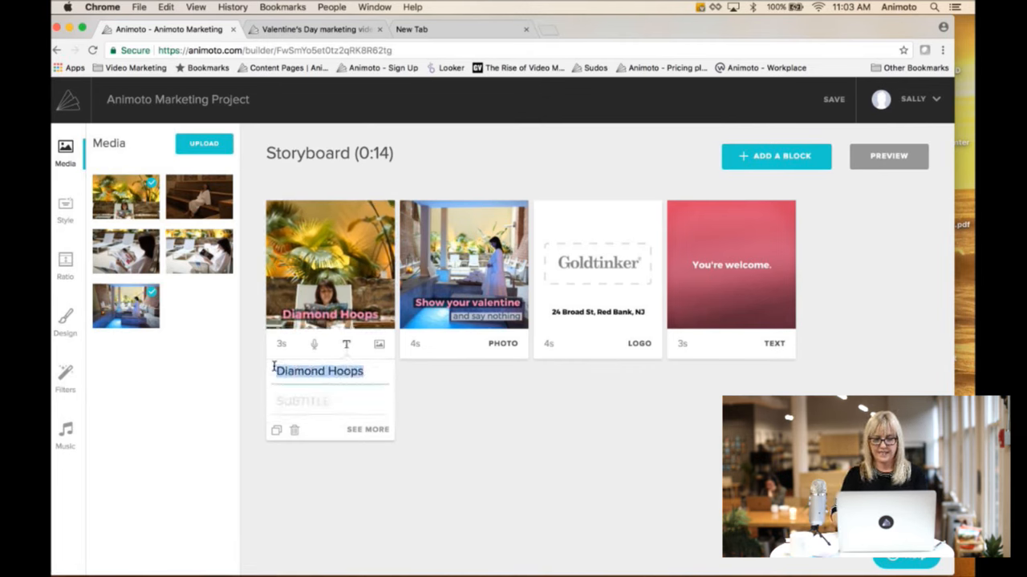
{"action": "type", "text": "Need a"}
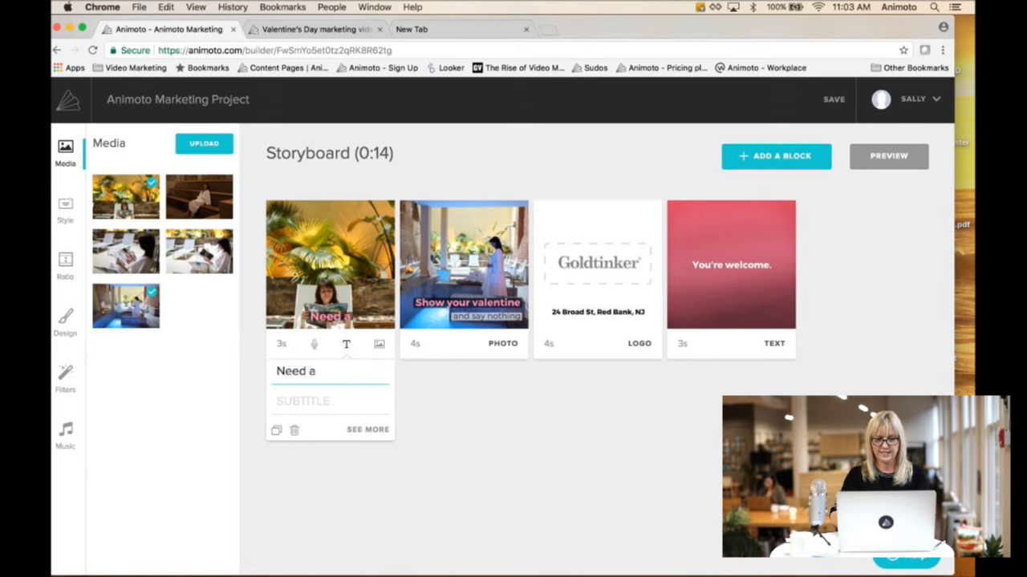
{"action": "type", "text": " spa day"}
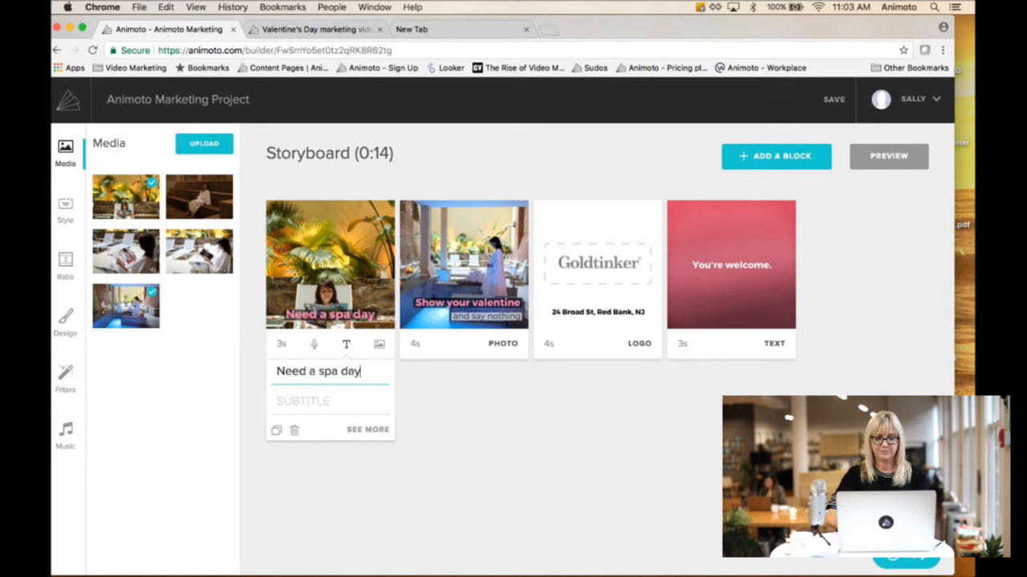
{"action": "type", "text": "?"}
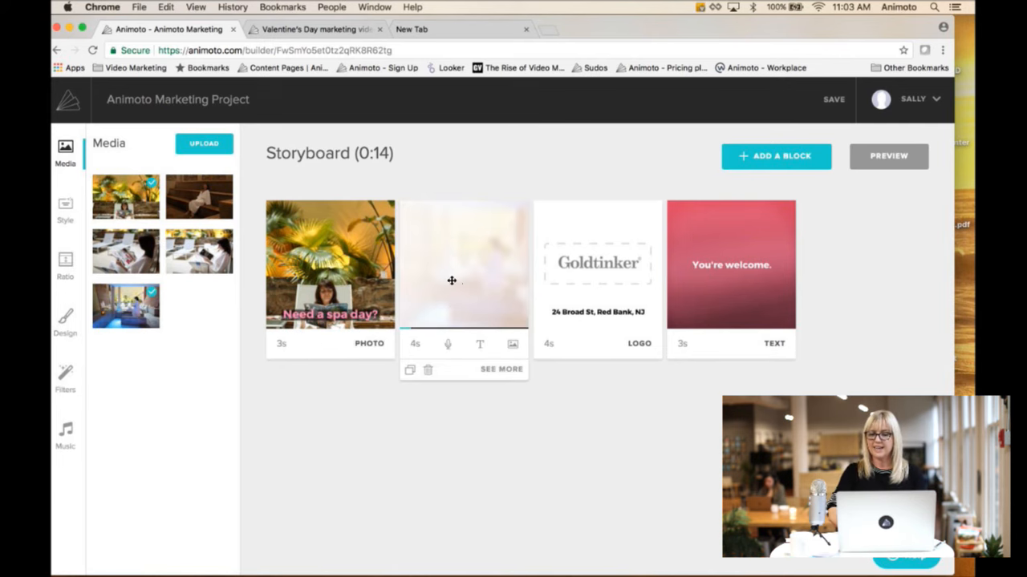
Extend the second block's title to "Show your valentine this video" and centre its text on the image.
{"action": "left_click", "coordinate": [502, 370]}
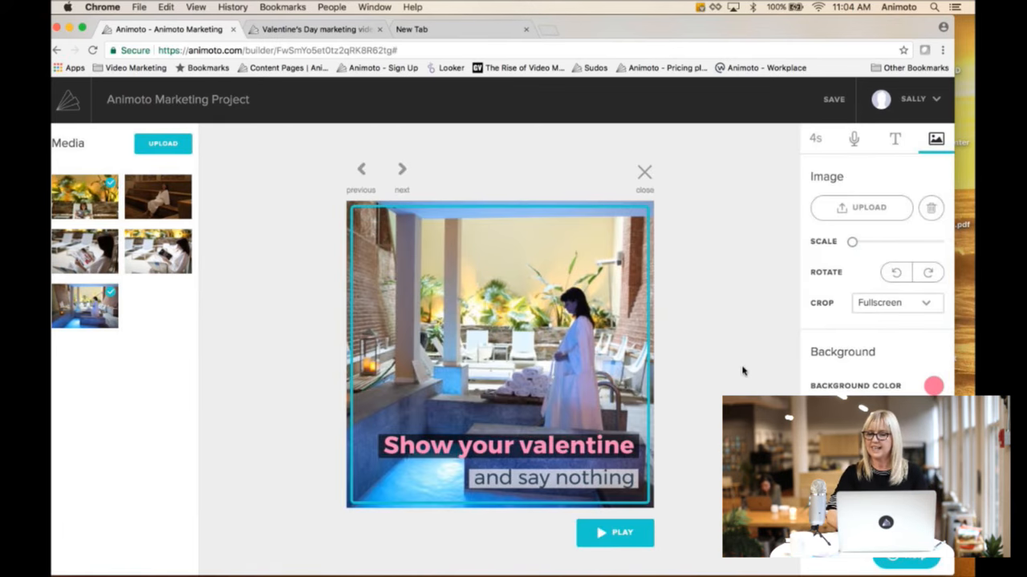
{"action": "left_click", "coordinate": [896, 142]}
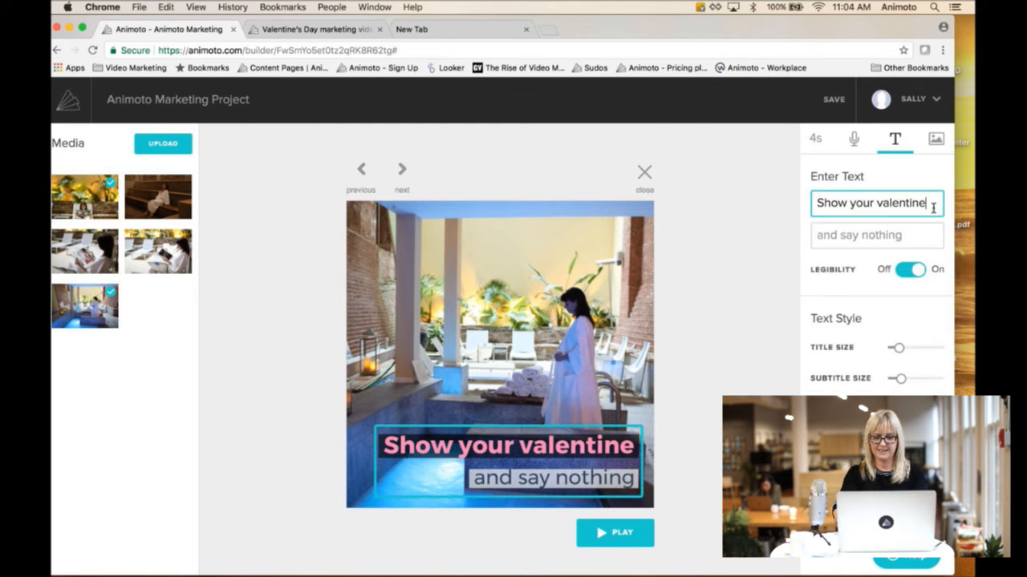
{"action": "type", "text": "this video"}
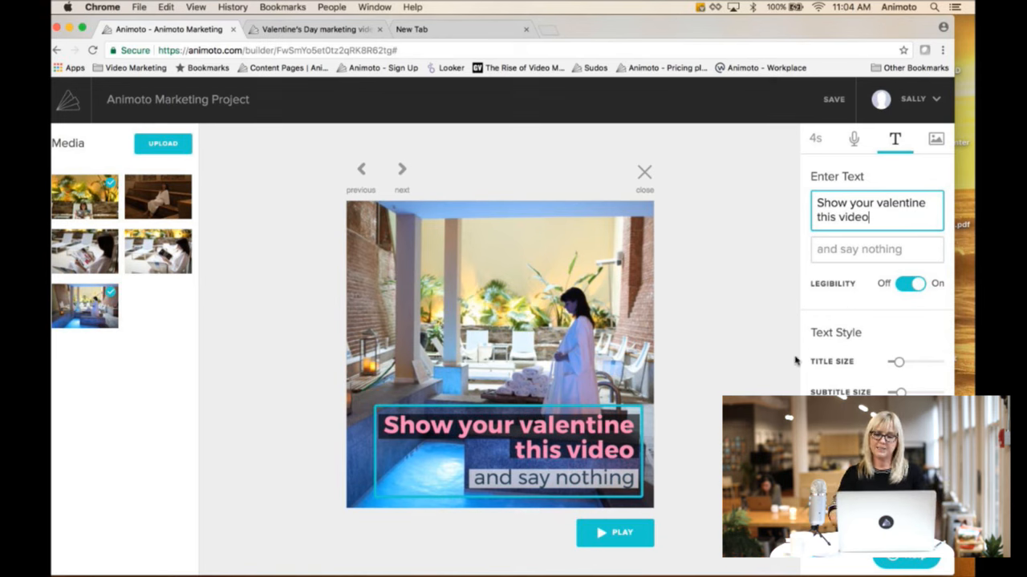
{"action": "left_click", "coordinate": [583, 439]}
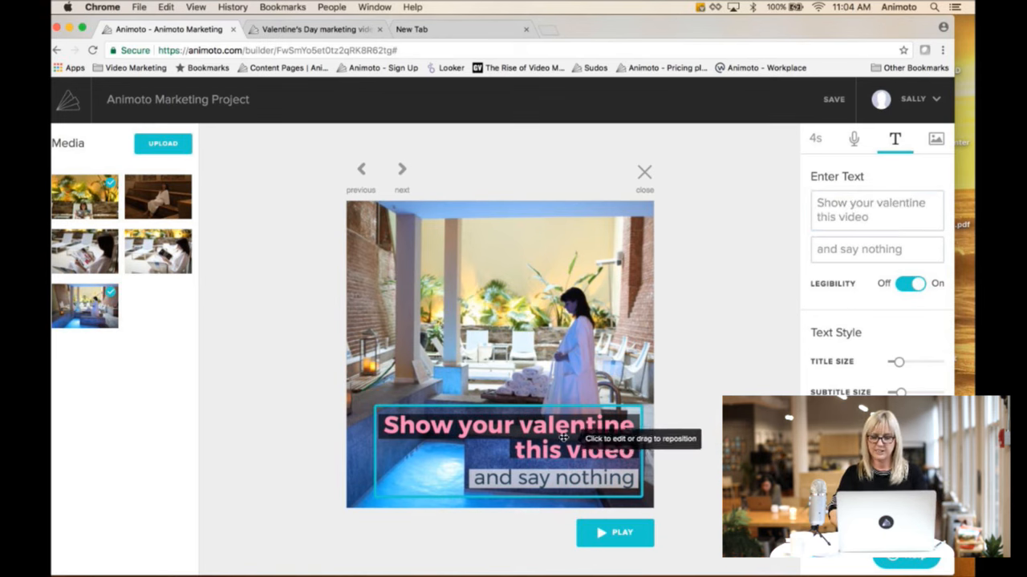
{"action": "left_click", "coordinate": [502, 438]}
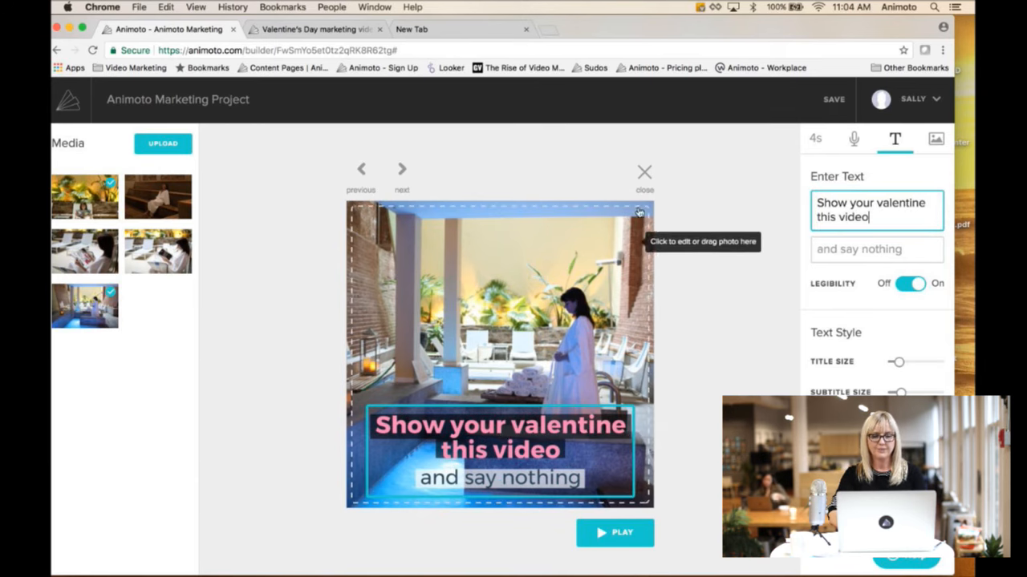
{"action": "left_click", "coordinate": [644, 172]}
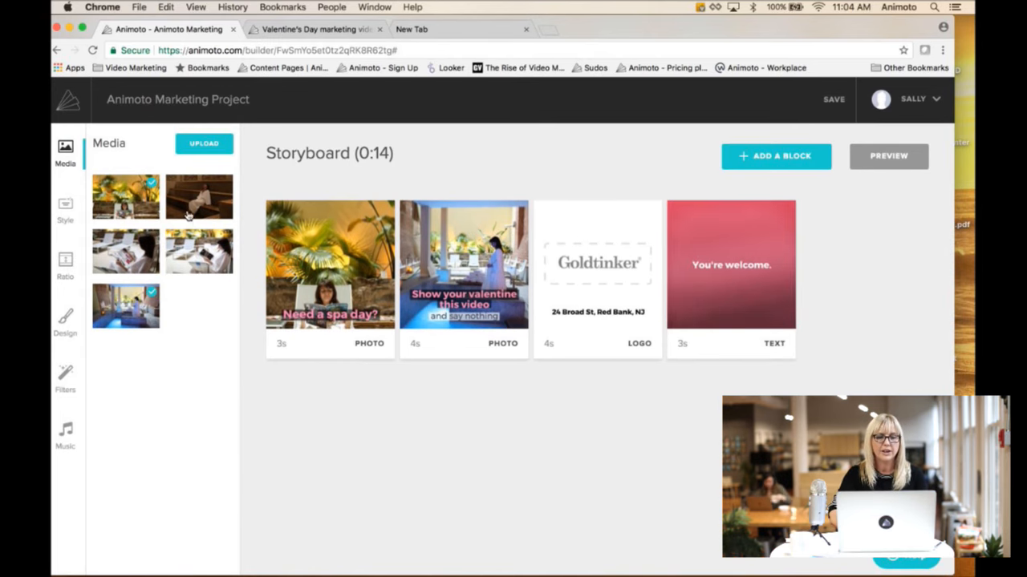
Upload logo.png from the GreatJonesSpa folder and place it in the storyboard's logo block.
{"action": "left_click", "coordinate": [202, 143]}
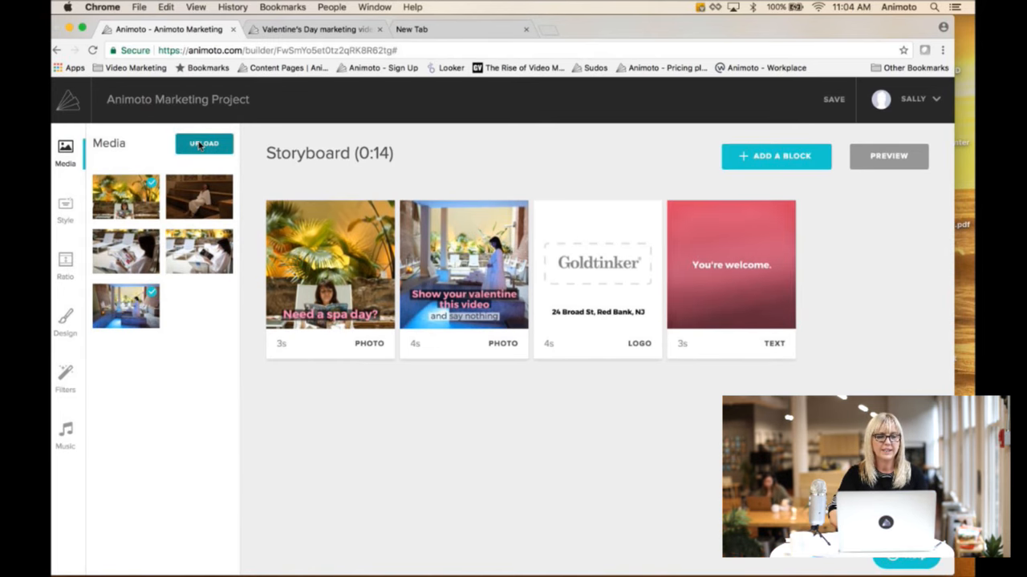
{"action": "left_click", "coordinate": [88, 112]}
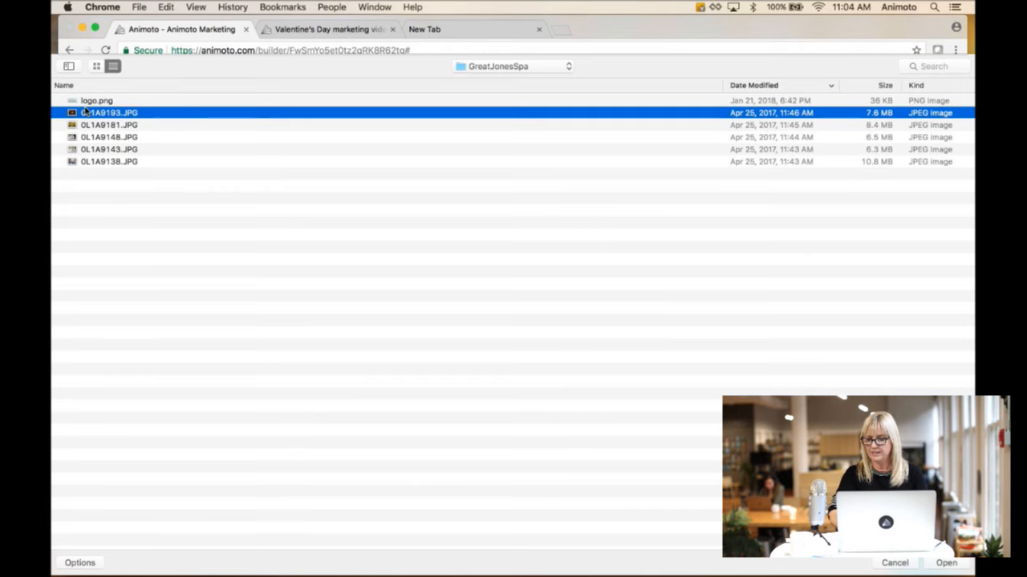
{"action": "left_click", "coordinate": [89, 102]}
{"action": "left_click", "coordinate": [957, 566]}
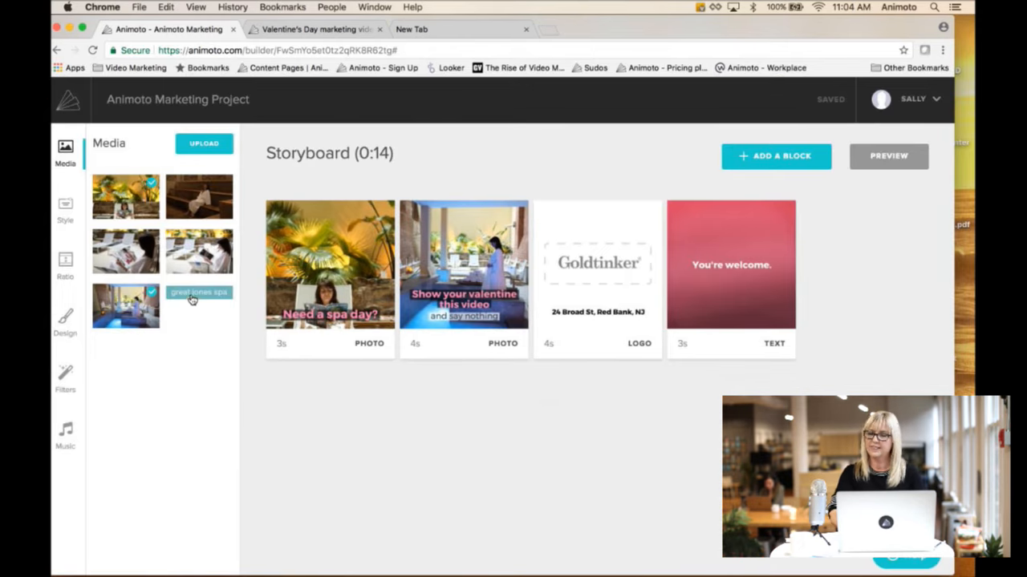
{"action": "left_click_drag", "start_coordinate": [192, 299], "coordinate": [582, 266]}
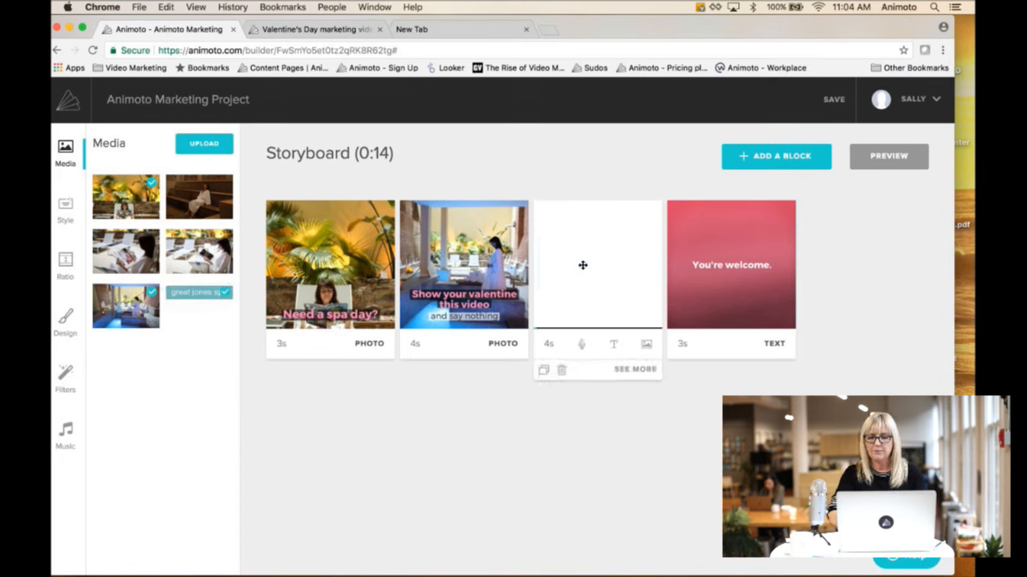
Replace the address text in the logo block with "greatjonesspa.com".
{"action": "left_click", "coordinate": [618, 343]}
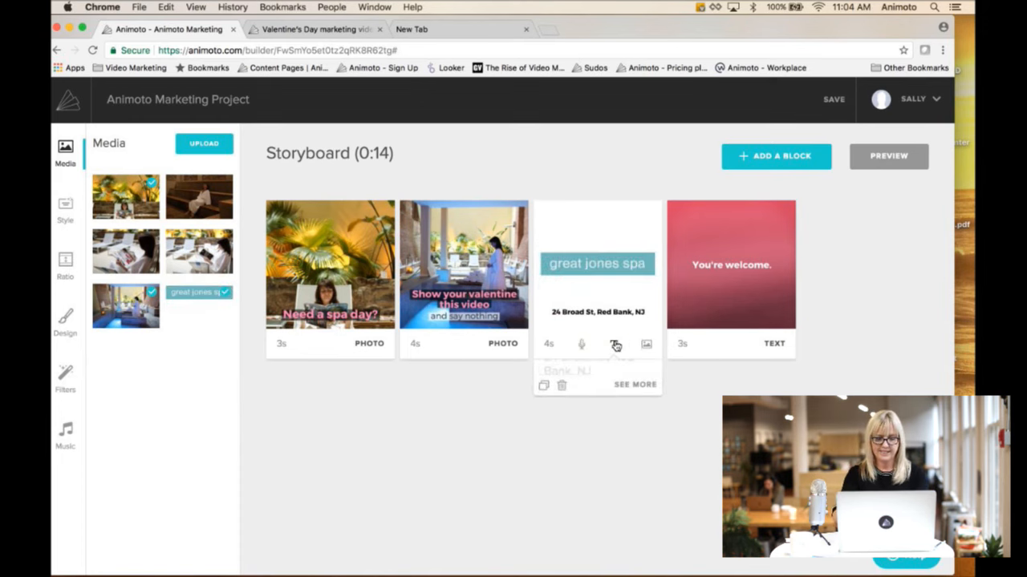
{"action": "left_click_drag", "start_coordinate": [614, 385], "coordinate": [537, 382]}
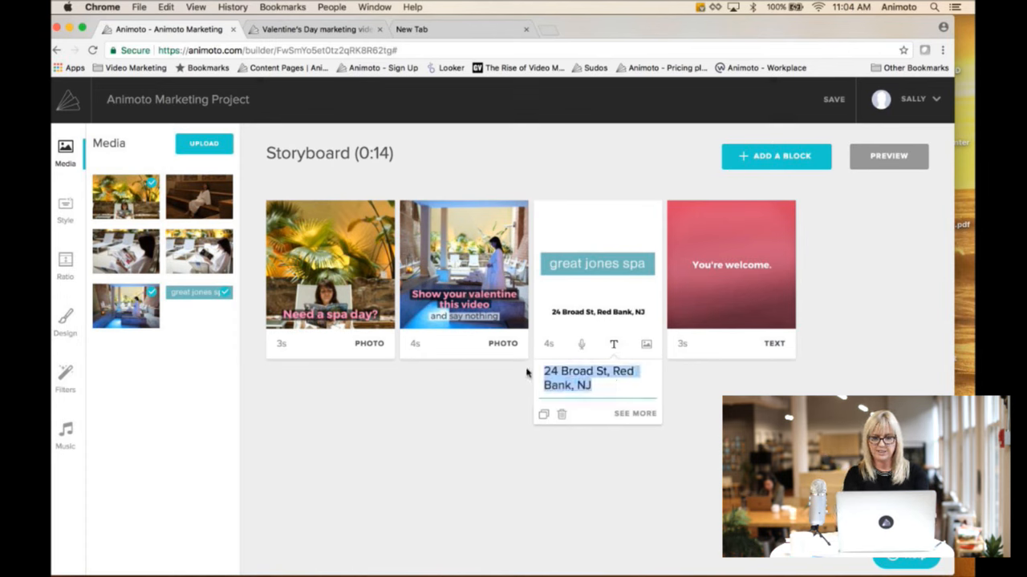
{"action": "type", "text": "grea"}
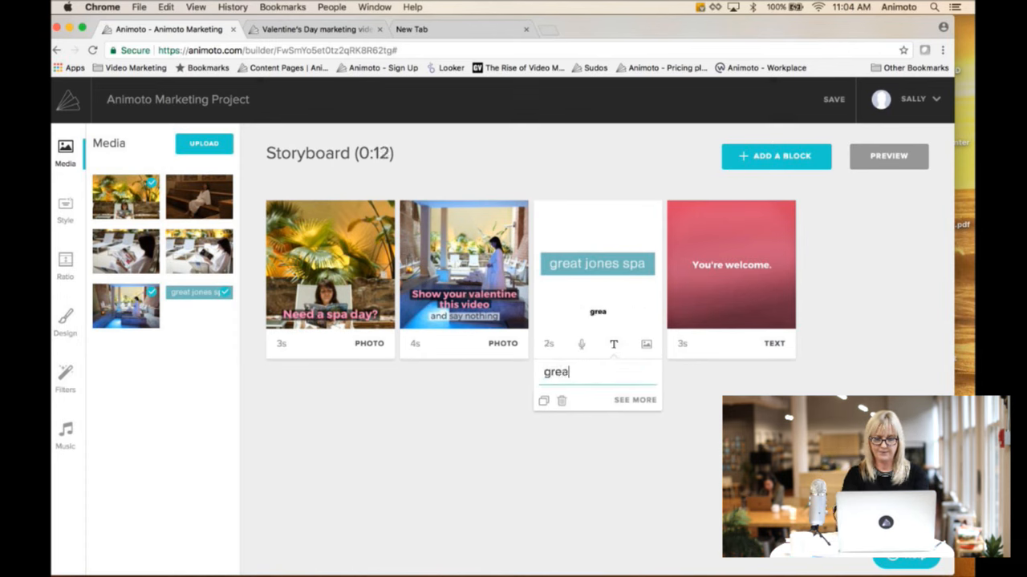
{"action": "type", "text": "tjone"}
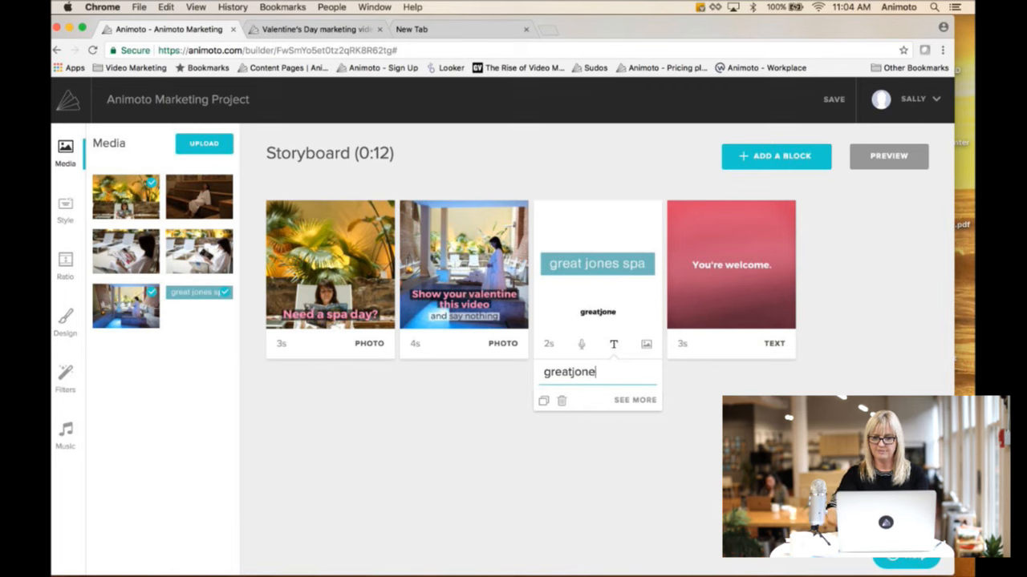
{"action": "type", "text": "sspa.com"}
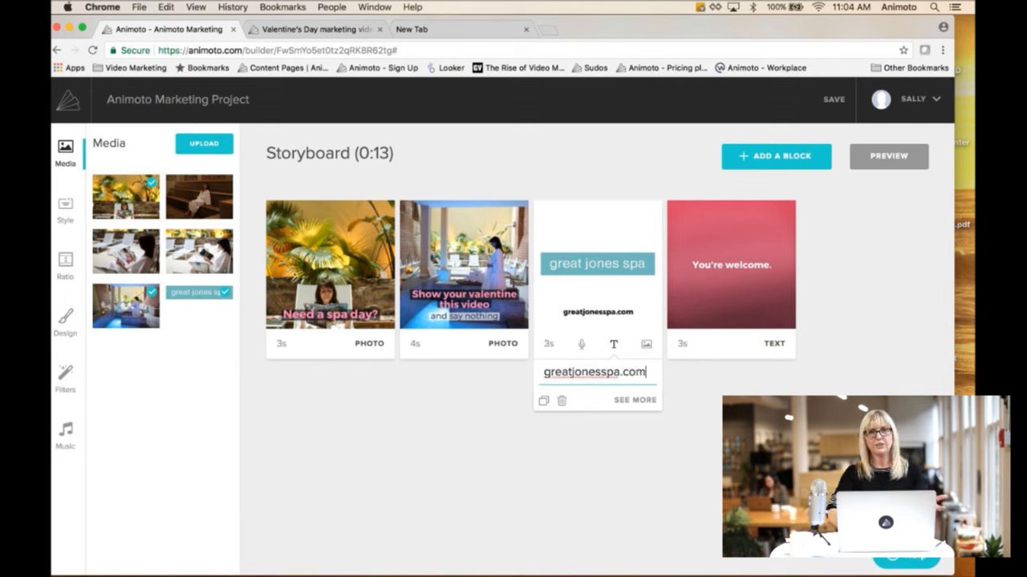
{"action": "left_click", "coordinate": [678, 407]}
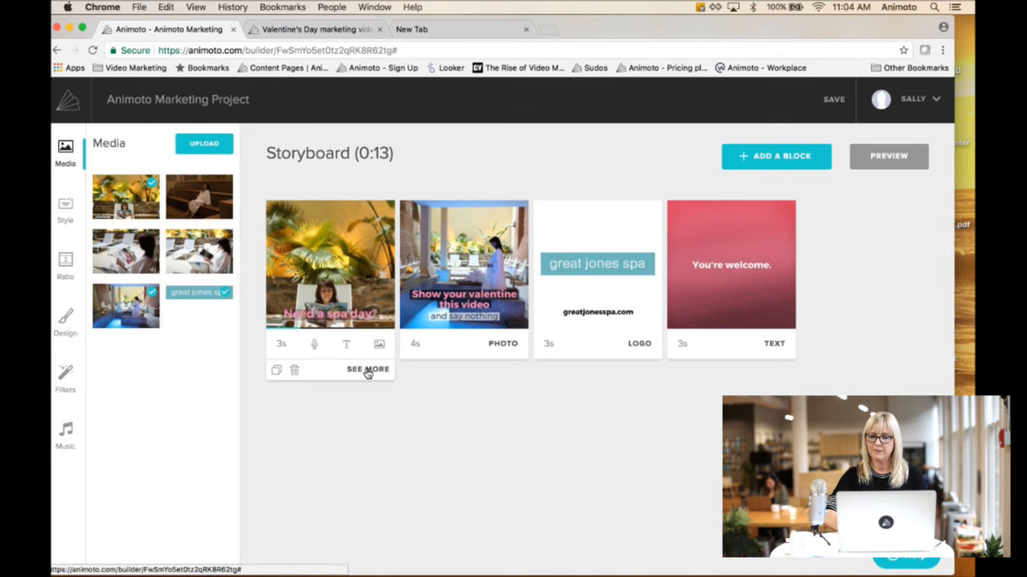
In the first block, make the "Need a spa day?" title white and move it to the top centre of the photo.
{"action": "left_click", "coordinate": [366, 367]}
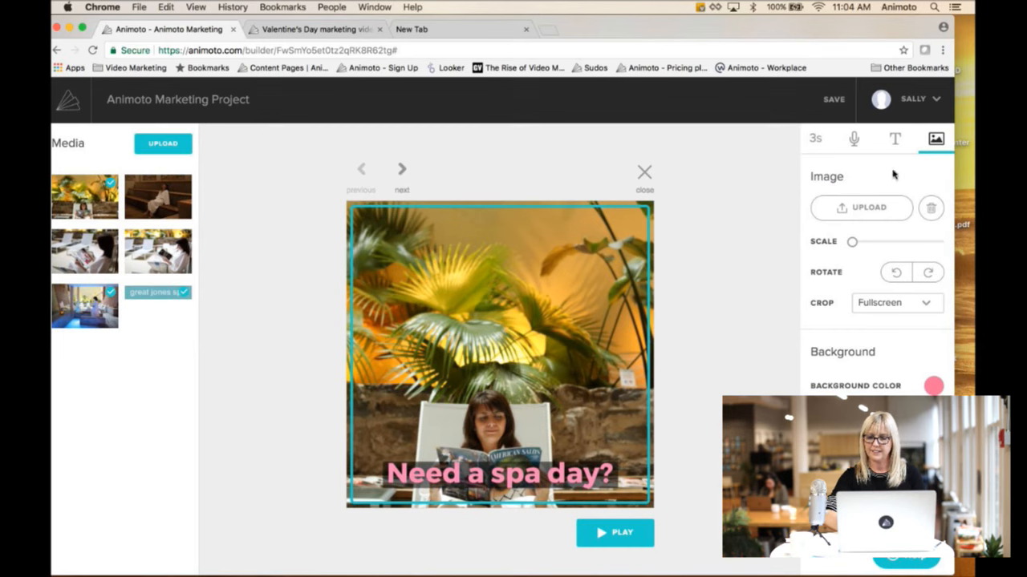
{"action": "left_click", "coordinate": [895, 140]}
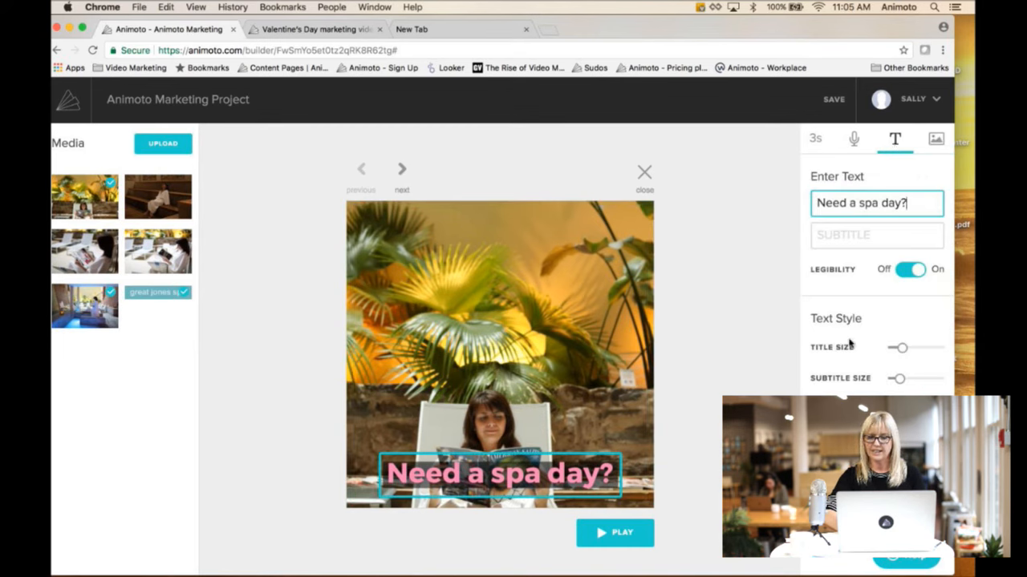
{"action": "left_click", "coordinate": [934, 410]}
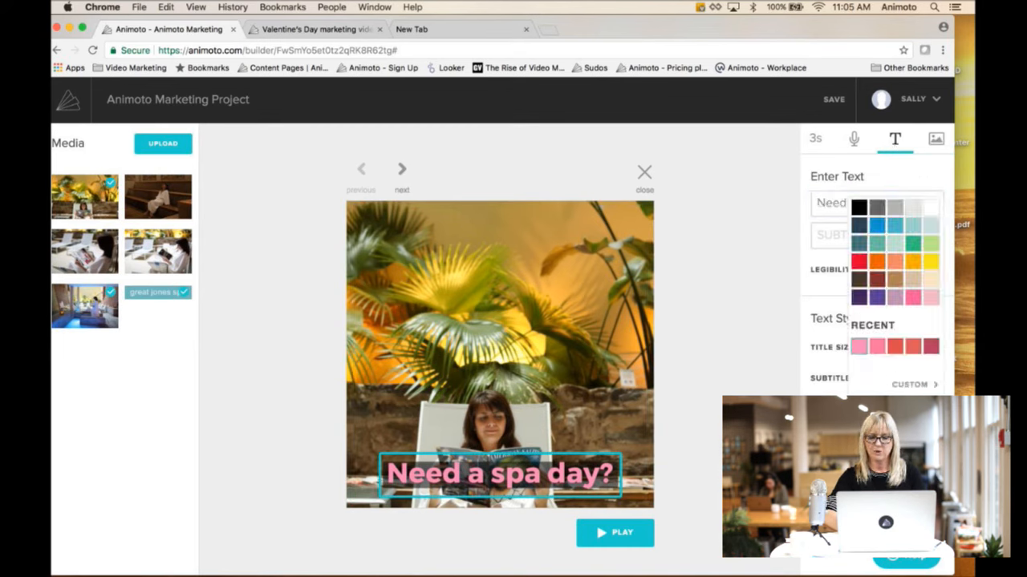
{"action": "left_click", "coordinate": [931, 208]}
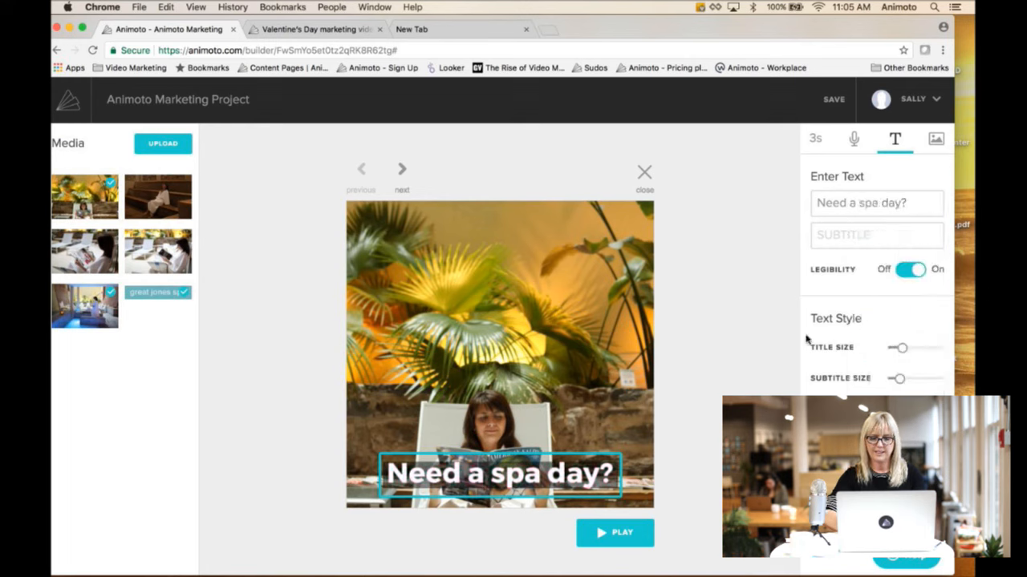
{"action": "left_click_drag", "start_coordinate": [543, 473], "coordinate": [537, 399]}
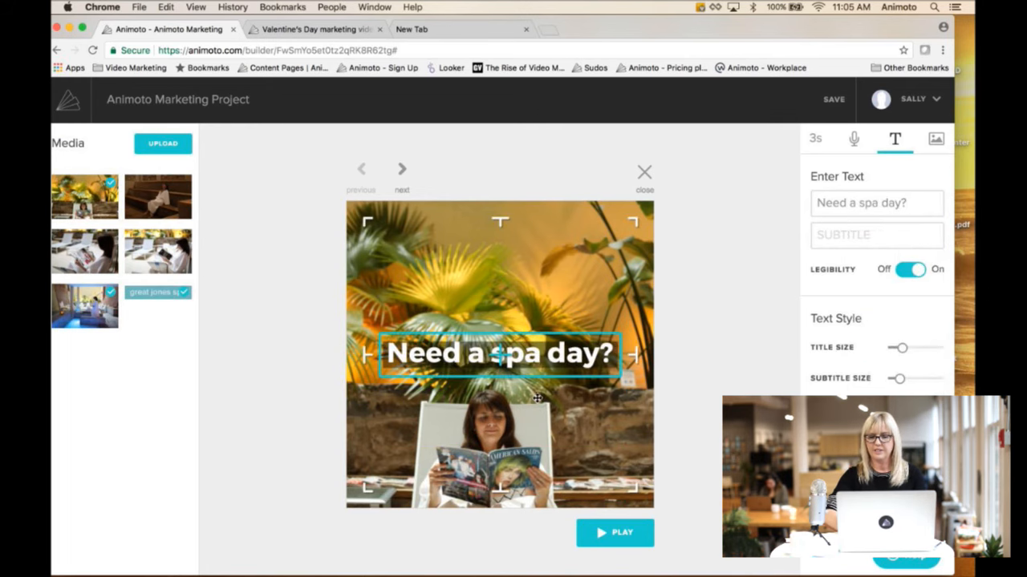
{"action": "left_click_drag", "start_coordinate": [528, 307], "coordinate": [529, 276]}
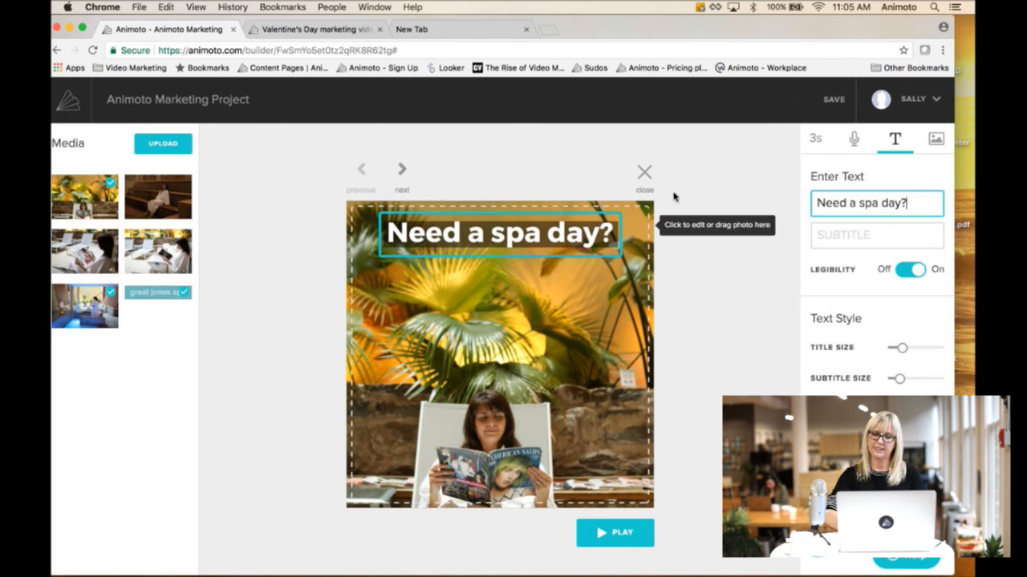
{"action": "left_click", "coordinate": [646, 173]}
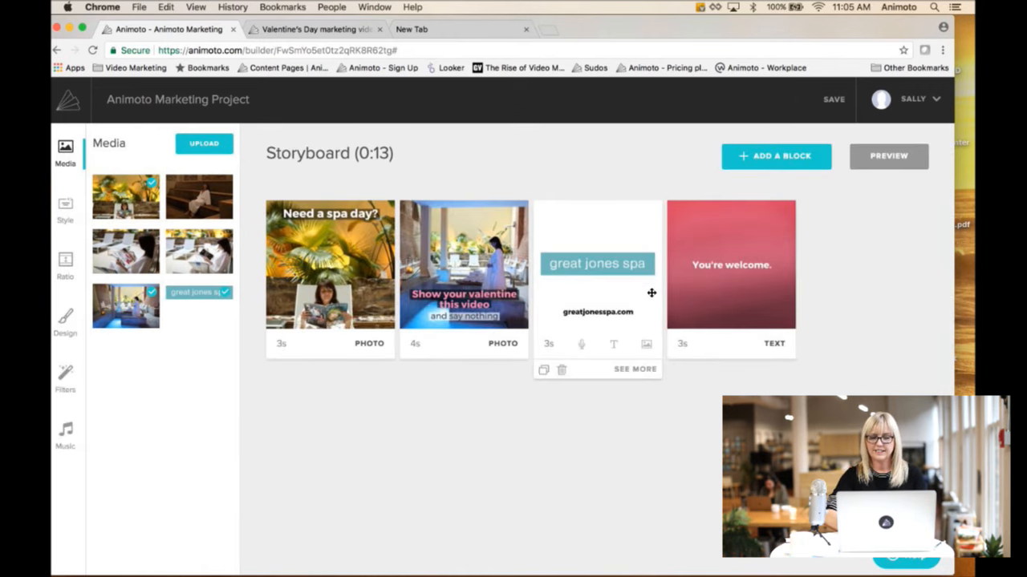
In the second block, set the title colour to white and the subtitle "and say nothing" to light teal.
{"action": "left_click", "coordinate": [484, 344]}
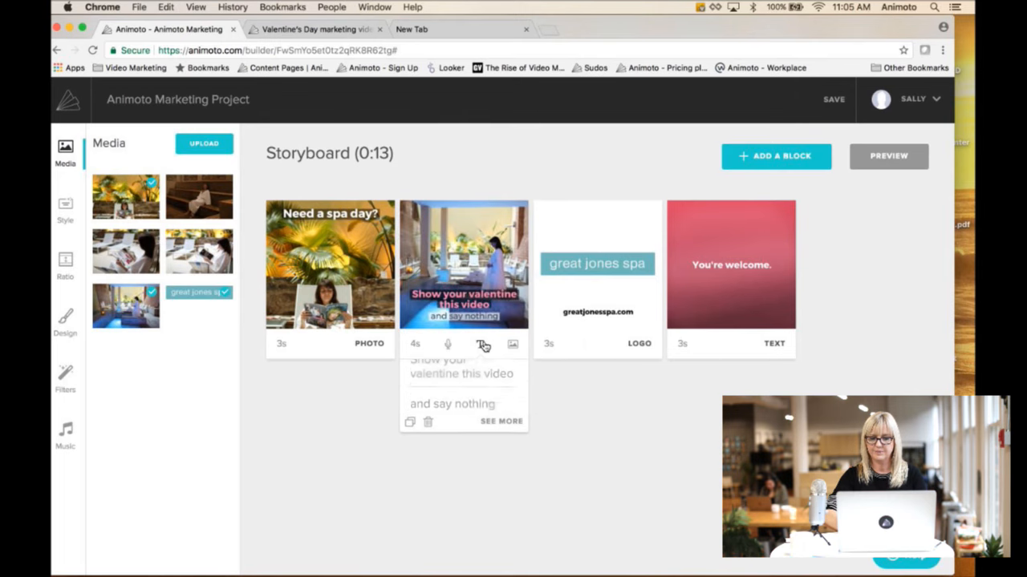
{"action": "left_click", "coordinate": [510, 448]}
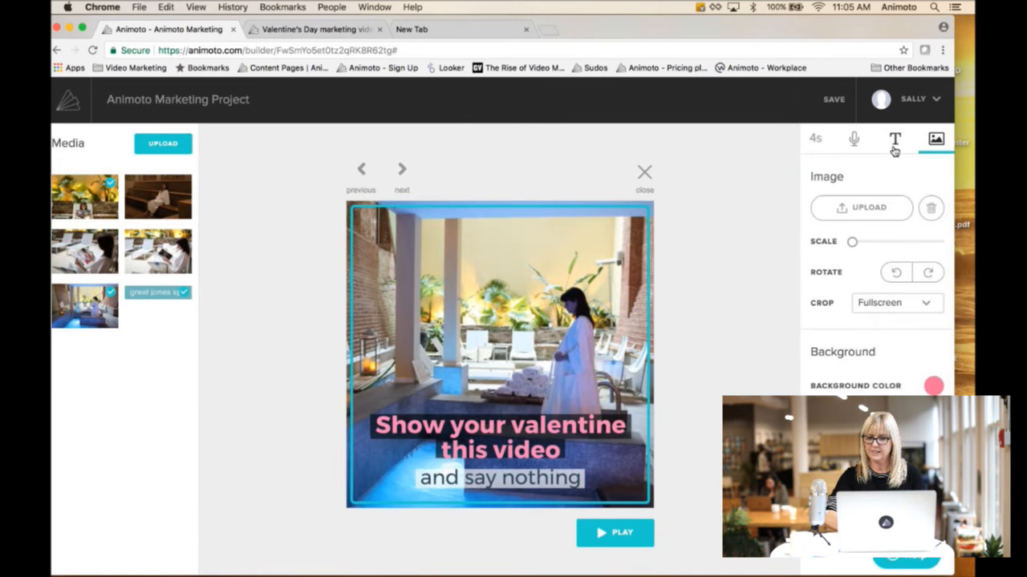
{"action": "left_click", "coordinate": [895, 145]}
{"action": "left_click", "coordinate": [933, 423]}
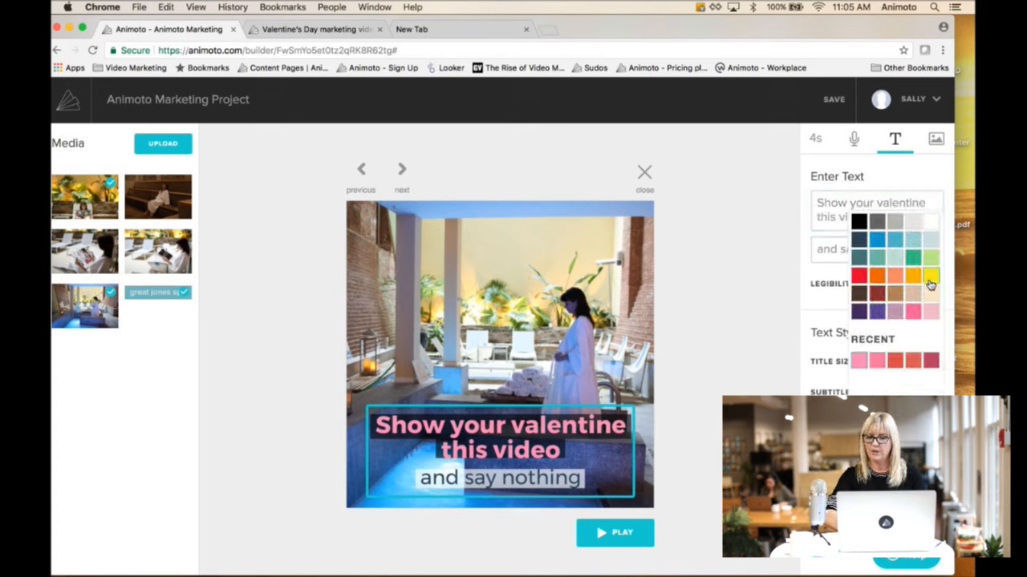
{"action": "left_click", "coordinate": [930, 224]}
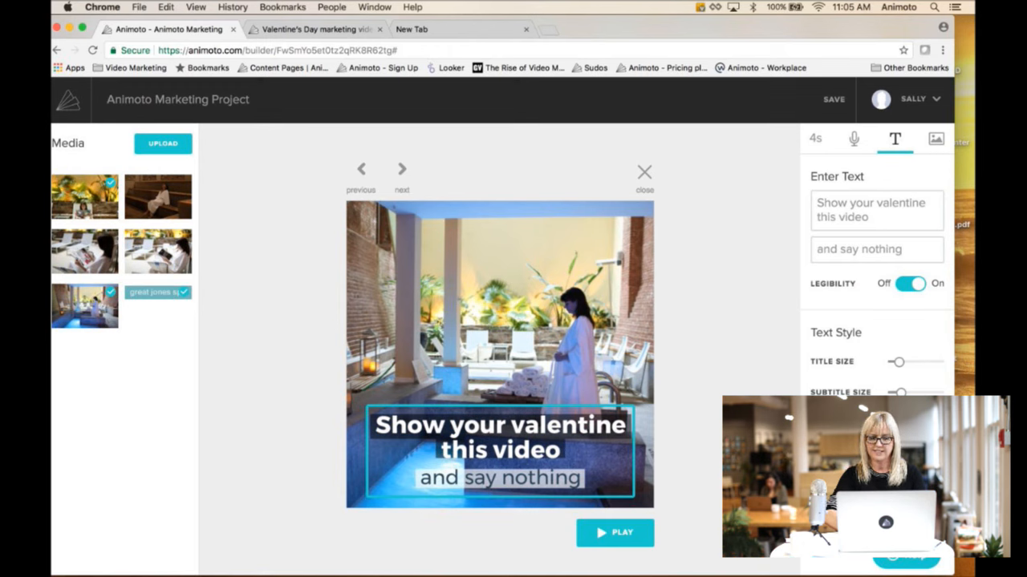
{"action": "left_click", "coordinate": [933, 455]}
{"action": "left_click", "coordinate": [911, 269]}
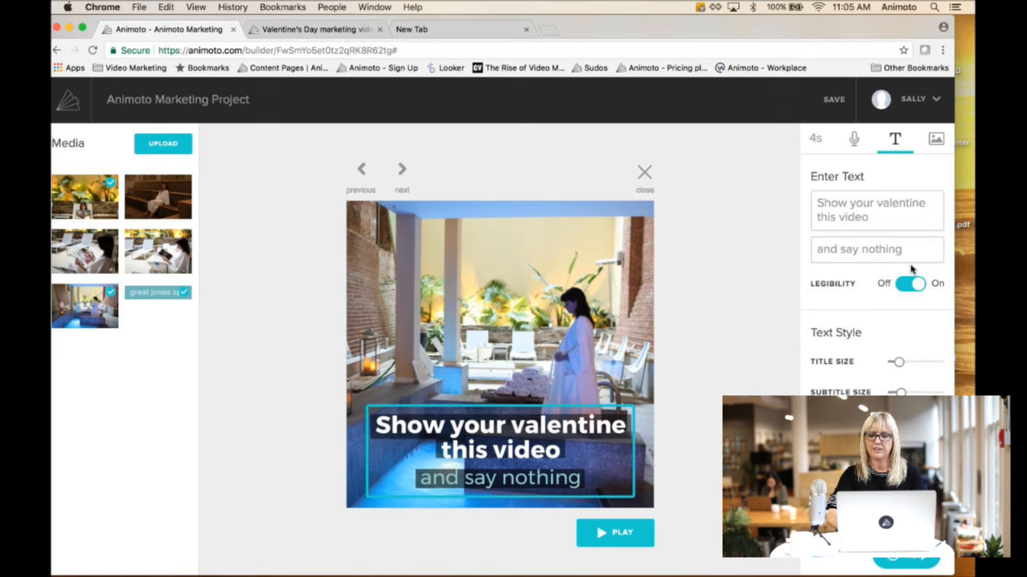
Switch the second block's text legibility off and back on, and return to the storyboard.
{"action": "left_click", "coordinate": [911, 285]}
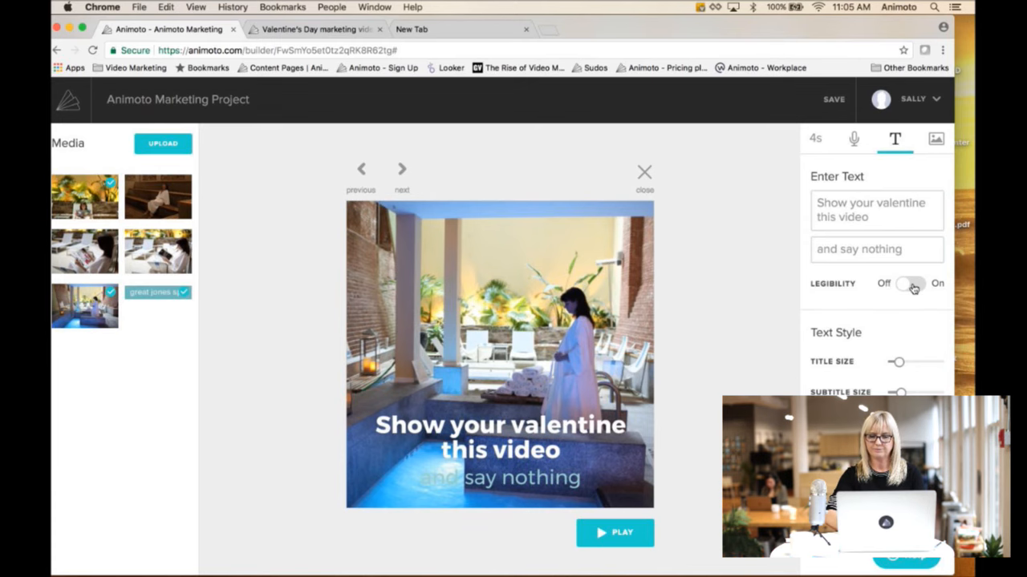
{"action": "left_click", "coordinate": [911, 285]}
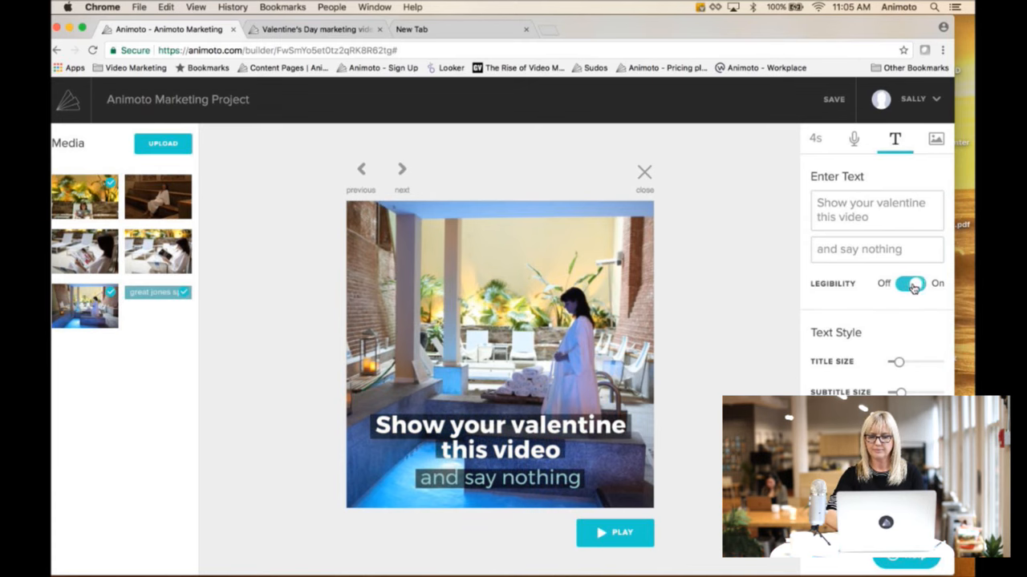
{"action": "left_click", "coordinate": [644, 172]}
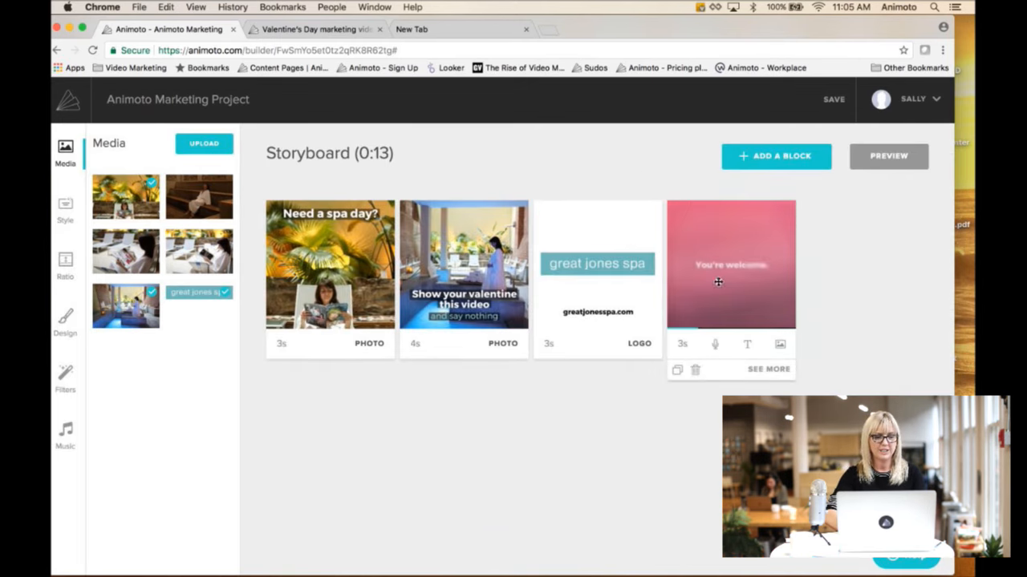
Change the background colour of the entire video to light teal, #9ad2d0.
{"action": "left_click", "coordinate": [66, 324]}
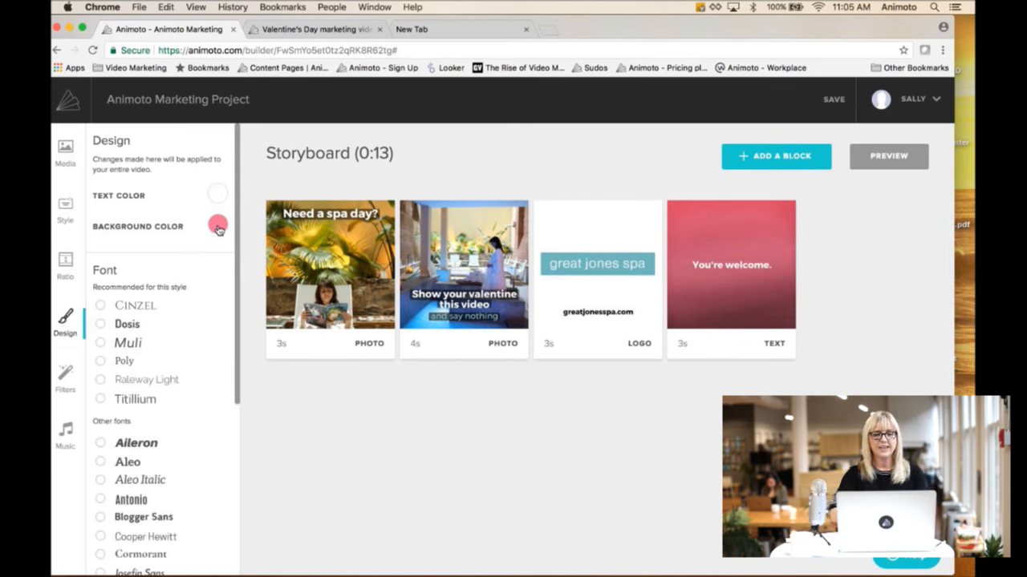
{"action": "left_click", "coordinate": [217, 227]}
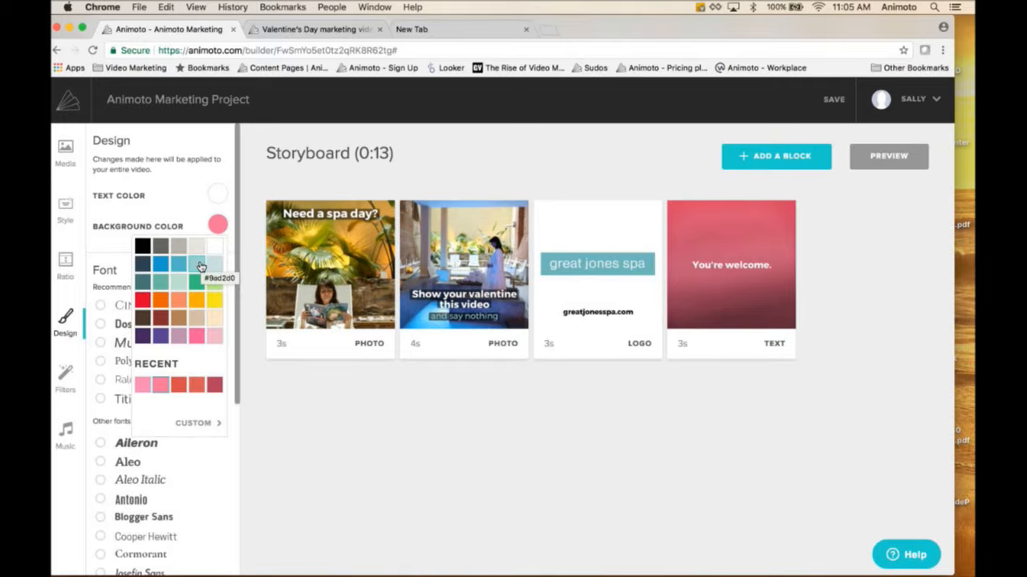
{"action": "left_click", "coordinate": [197, 265]}
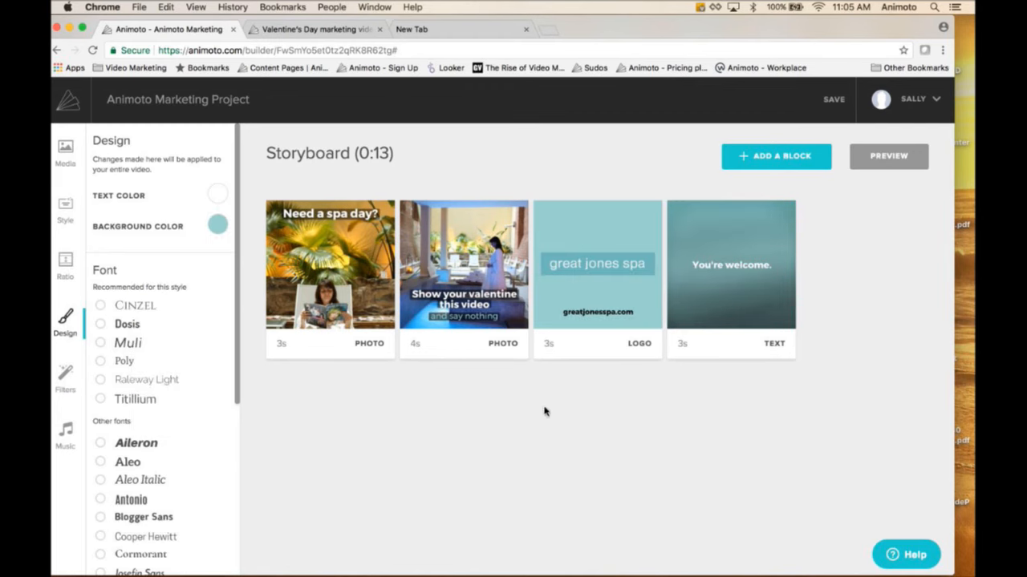
Set the logo block's own background colour to white and return to the storyboard.
{"action": "mouse_move", "coordinate": [621, 303]}
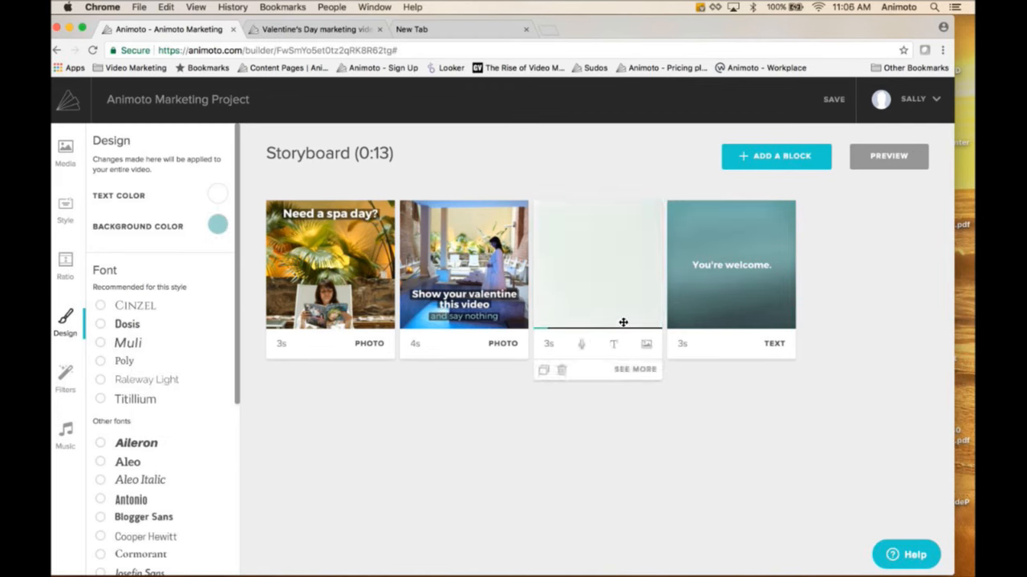
{"action": "left_click", "coordinate": [633, 369]}
{"action": "left_click", "coordinate": [928, 428]}
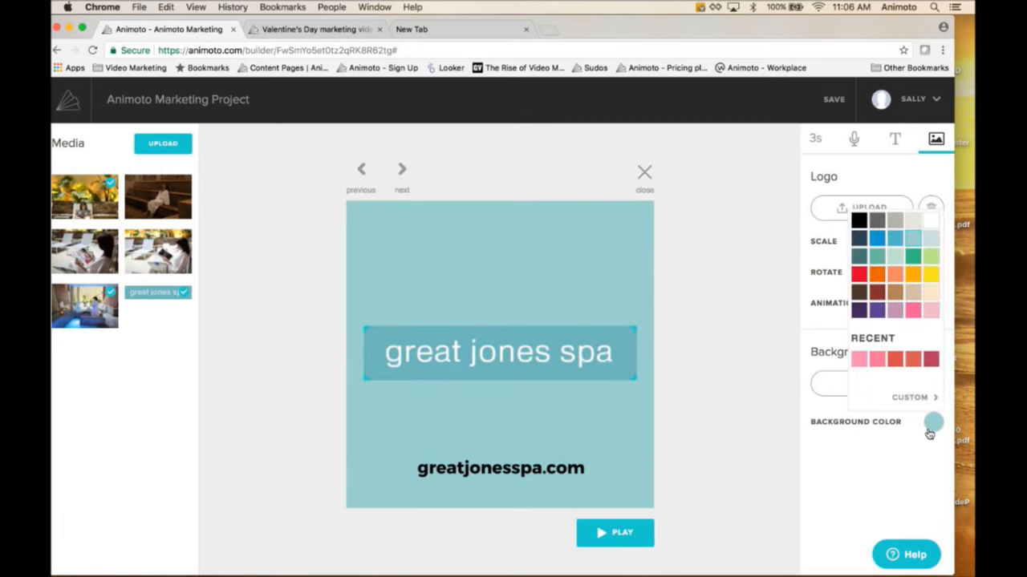
{"action": "left_click", "coordinate": [929, 226]}
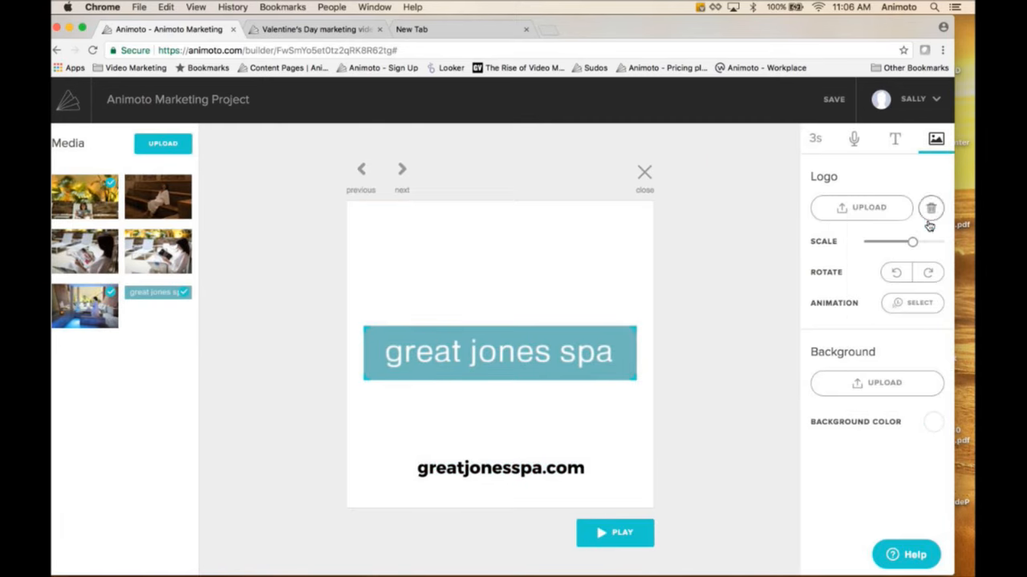
{"action": "left_click", "coordinate": [645, 172]}
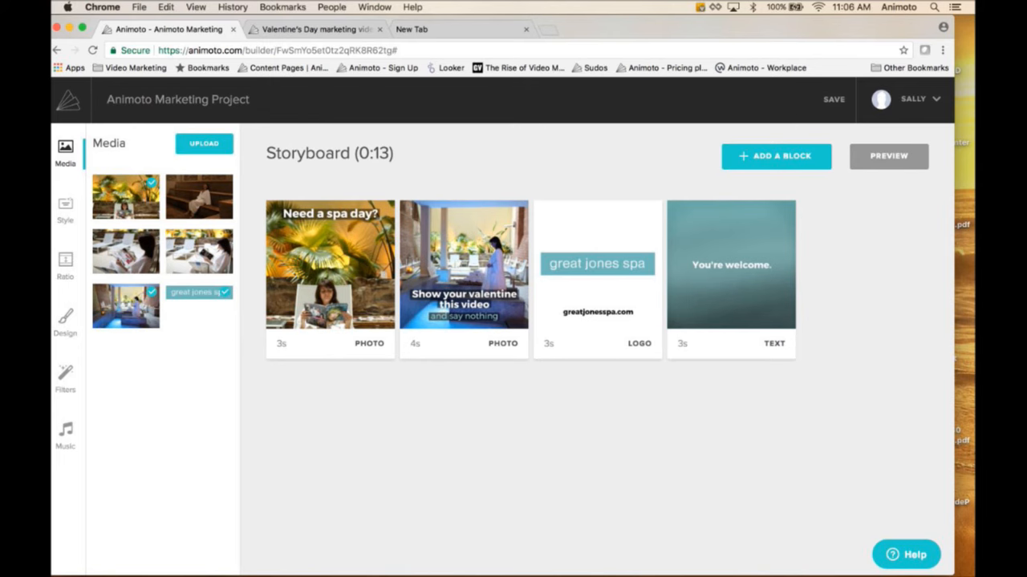
Generate a preview of the spa video and raise the computer's sound volume.
{"action": "left_click", "coordinate": [899, 158]}
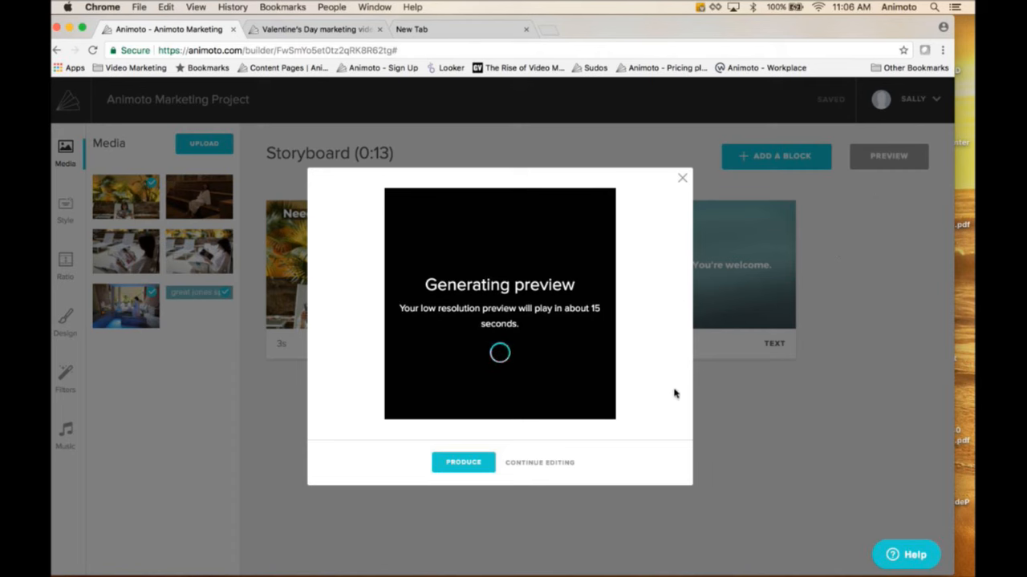
{"action": "key", "text": "XF86AudioRaiseVolume"}
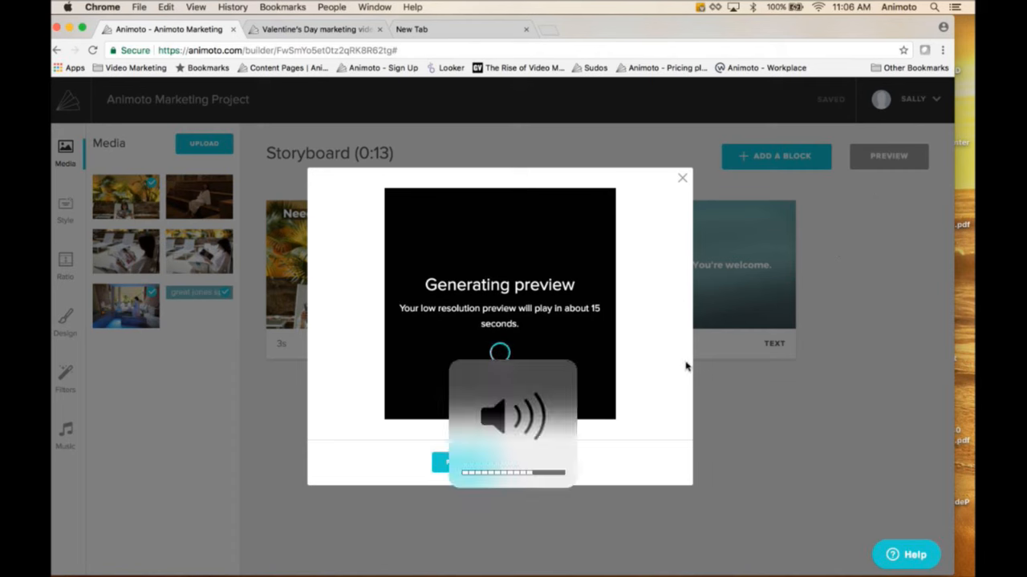
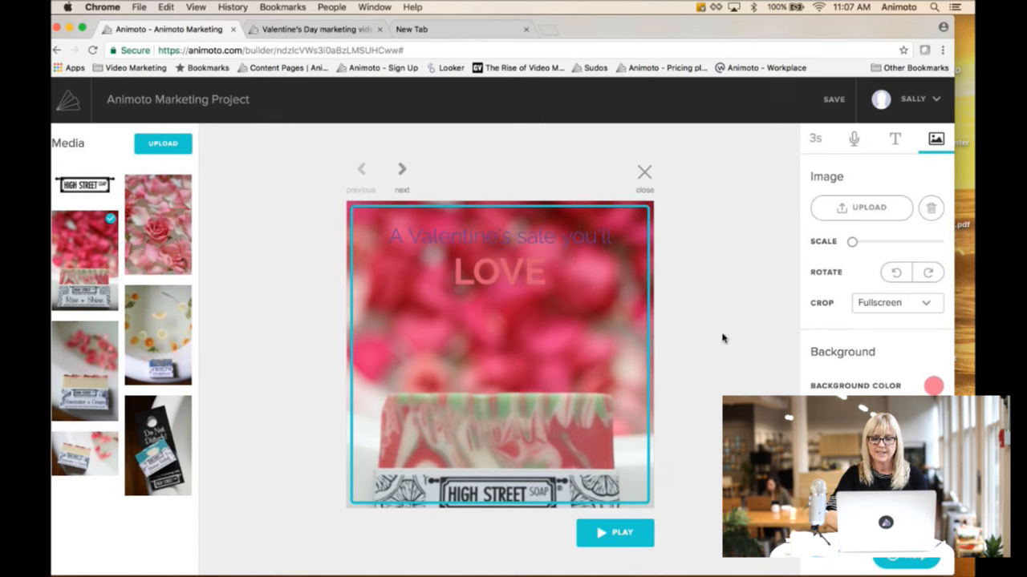
In the High Street Soap project's first block, shift the photo up in its frame to bring the whole "Rise + Shine" label into view.
{"action": "left_click_drag", "start_coordinate": [565, 393], "coordinate": [566, 302]}
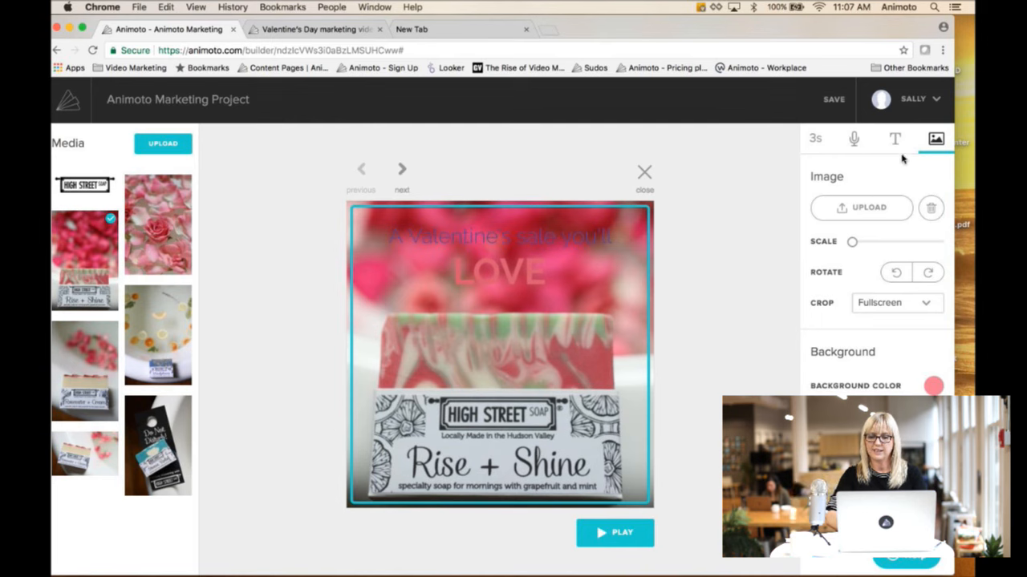
In the first block, set the title colour to white and the subtitle "LOVE" colour to light pink.
{"action": "left_click", "coordinate": [896, 141]}
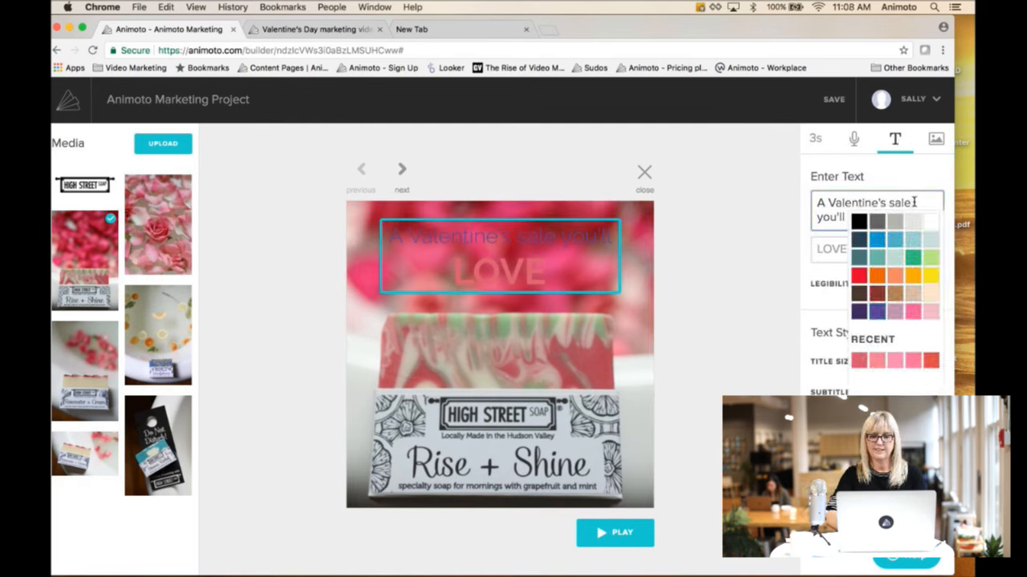
{"action": "left_click", "coordinate": [929, 229]}
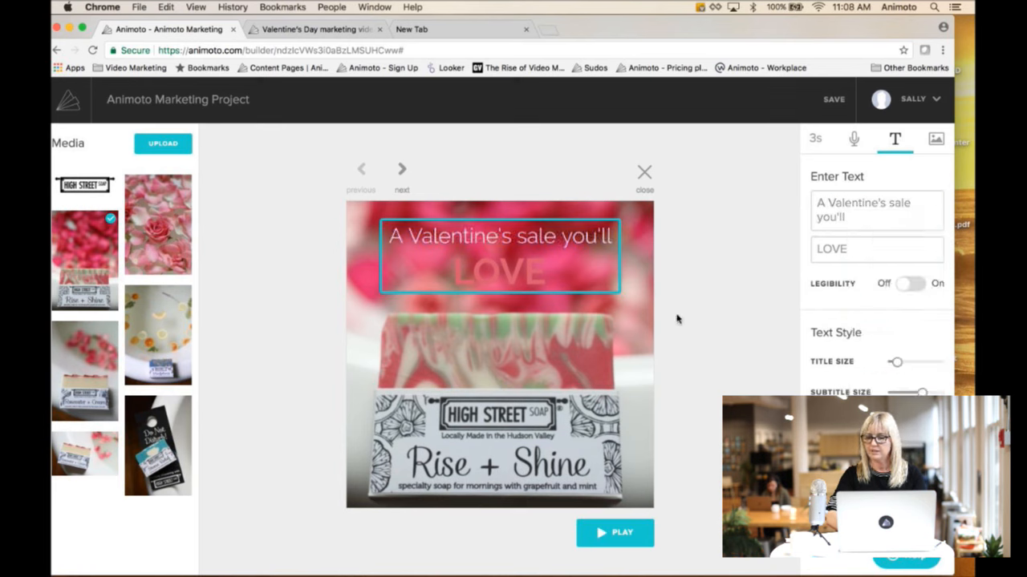
{"action": "left_click", "coordinate": [931, 250]}
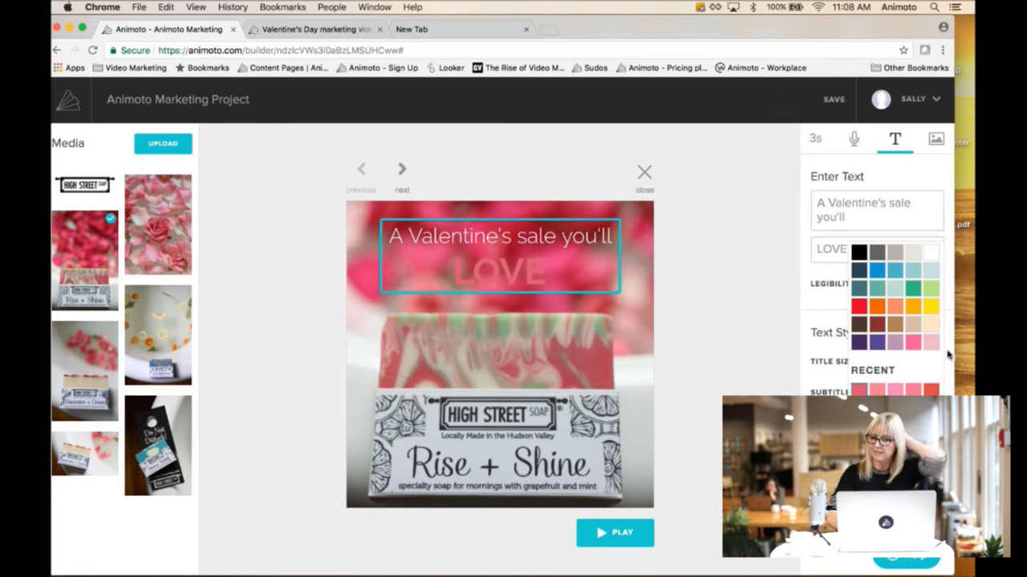
{"action": "left_click", "coordinate": [933, 344]}
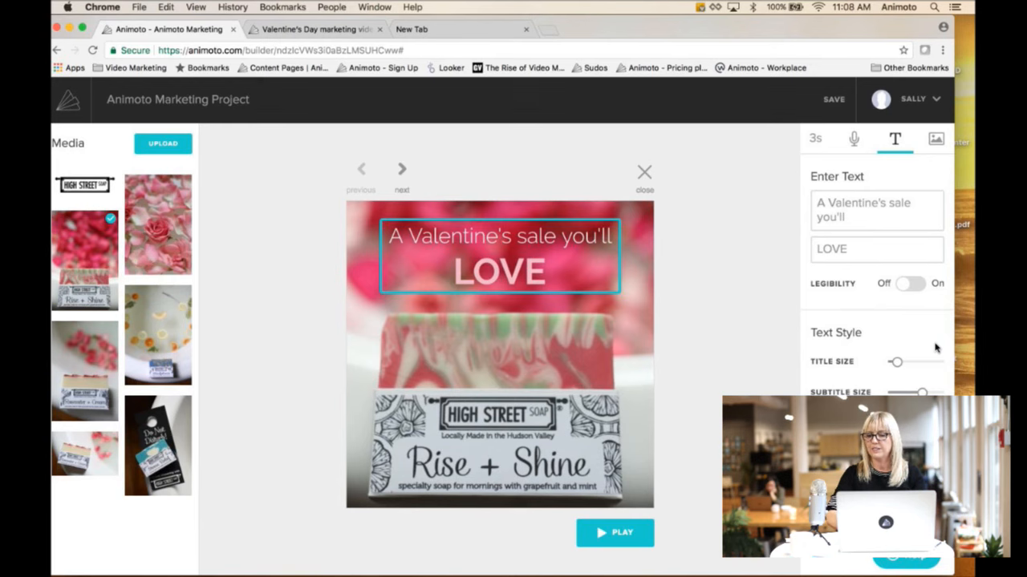
Try the legibility option on the first block's text, turn it off again and return to the storyboard.
{"action": "left_click", "coordinate": [909, 285]}
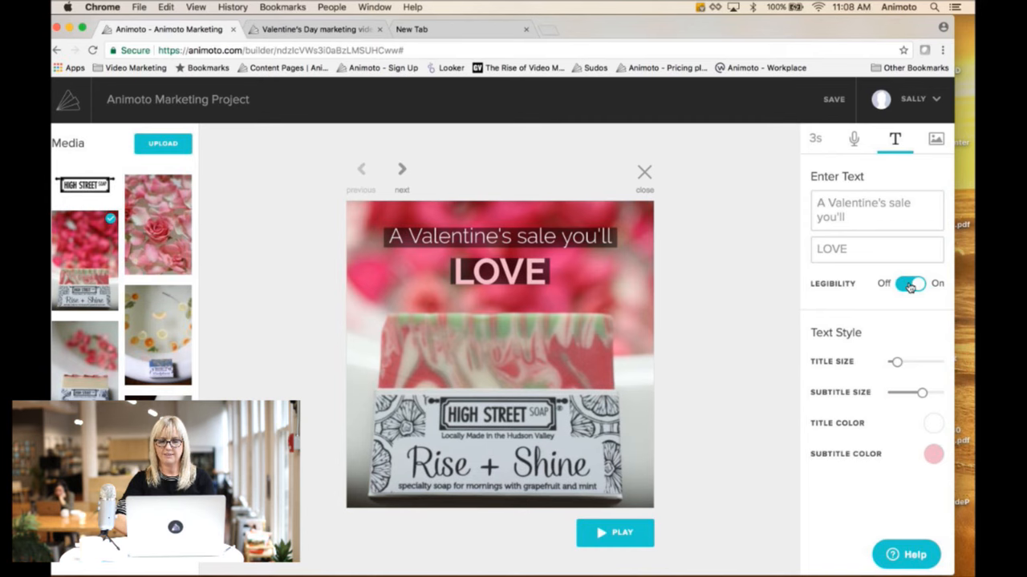
{"action": "left_click", "coordinate": [910, 287]}
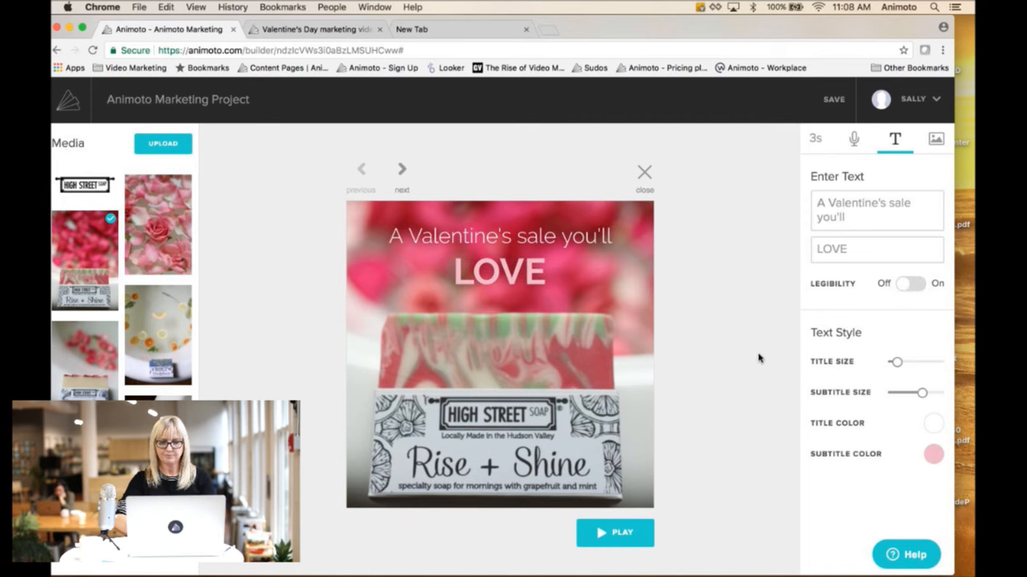
{"action": "left_click", "coordinate": [646, 177]}
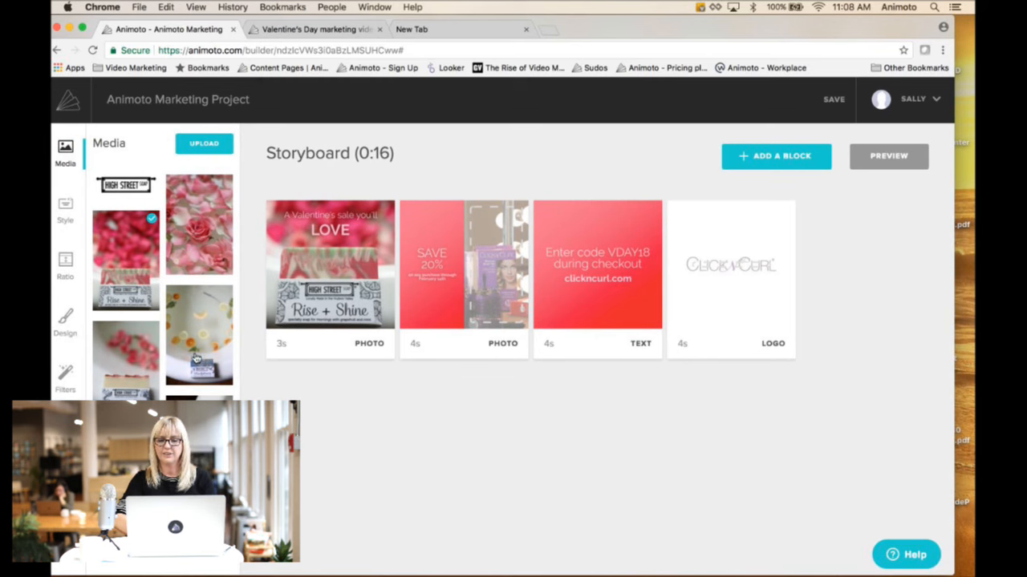
Place the citrus bath photo with the soap in the second block and change the third block's website line to "highstreetsoap.com".
{"action": "left_click_drag", "start_coordinate": [195, 359], "coordinate": [479, 296]}
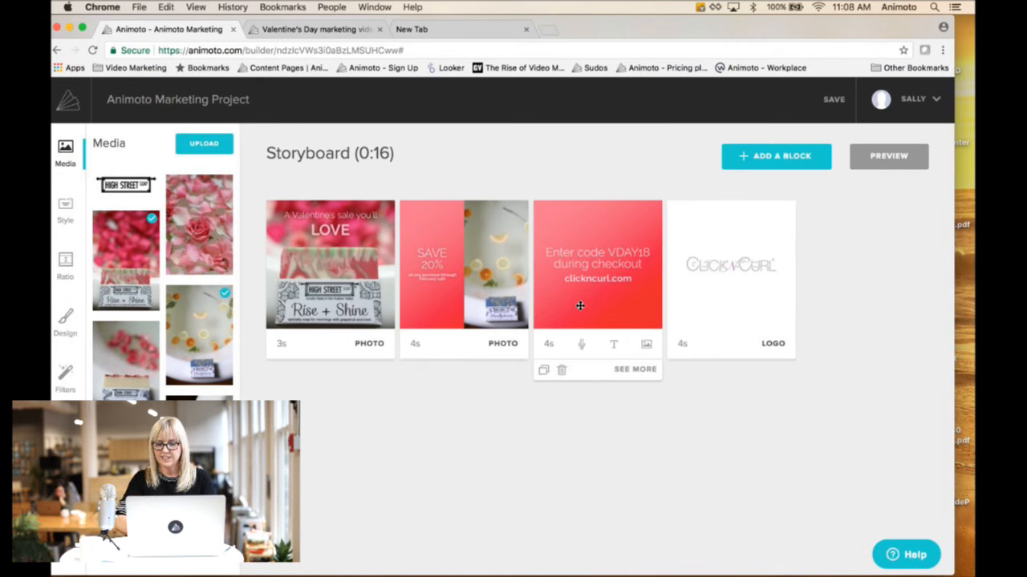
{"action": "left_click", "coordinate": [613, 343]}
{"action": "left_click_drag", "start_coordinate": [623, 414], "coordinate": [495, 418]}
{"action": "type", "text": "high"}
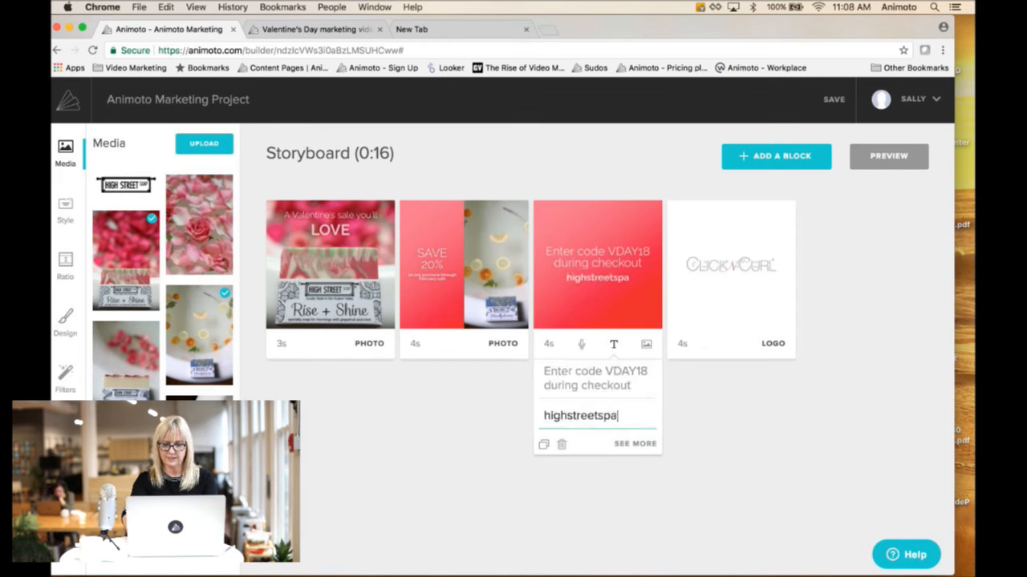
{"action": "type", "text": "streets"}
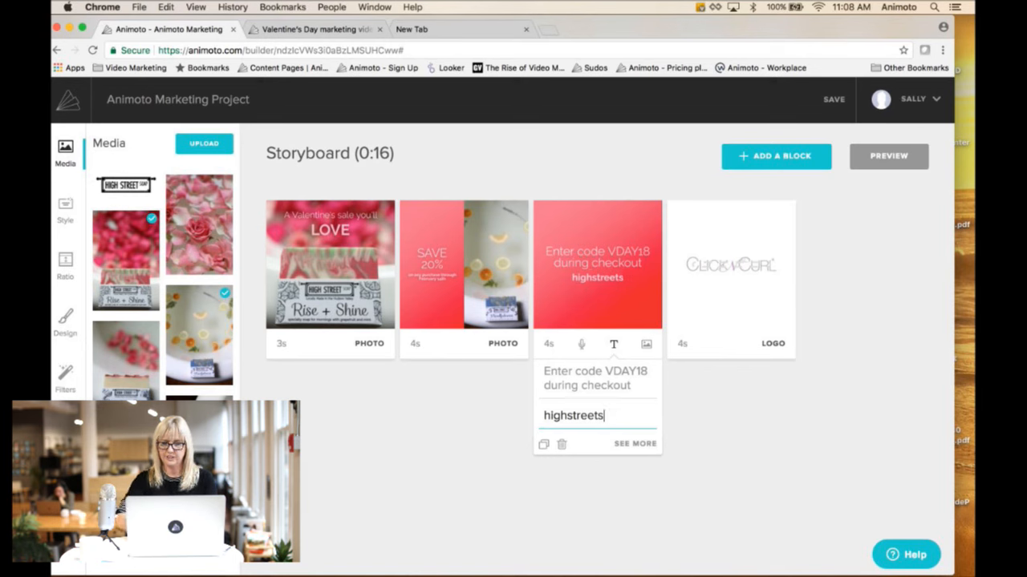
{"action": "type", "text": "oap.com"}
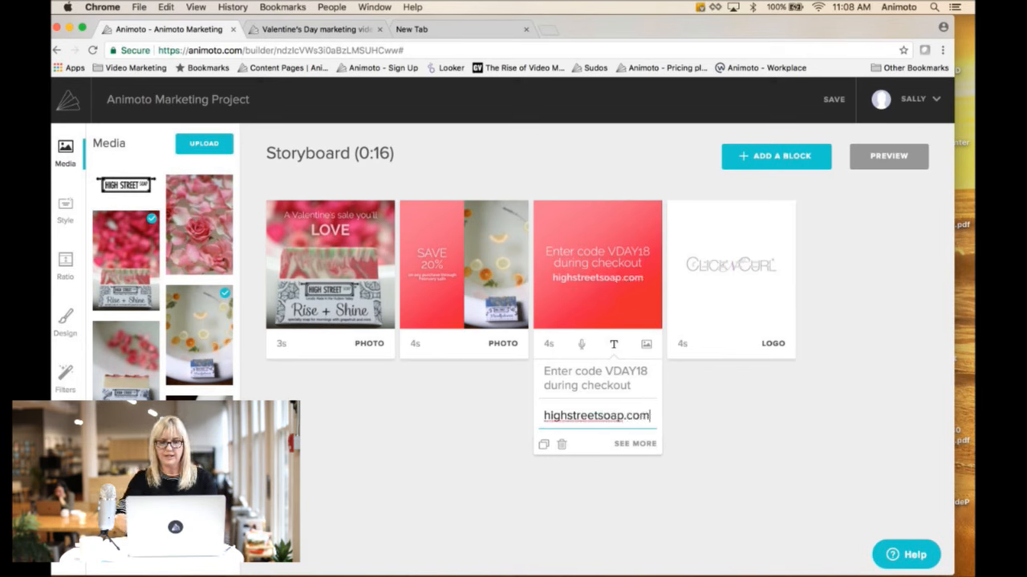
{"action": "left_click", "coordinate": [703, 438]}
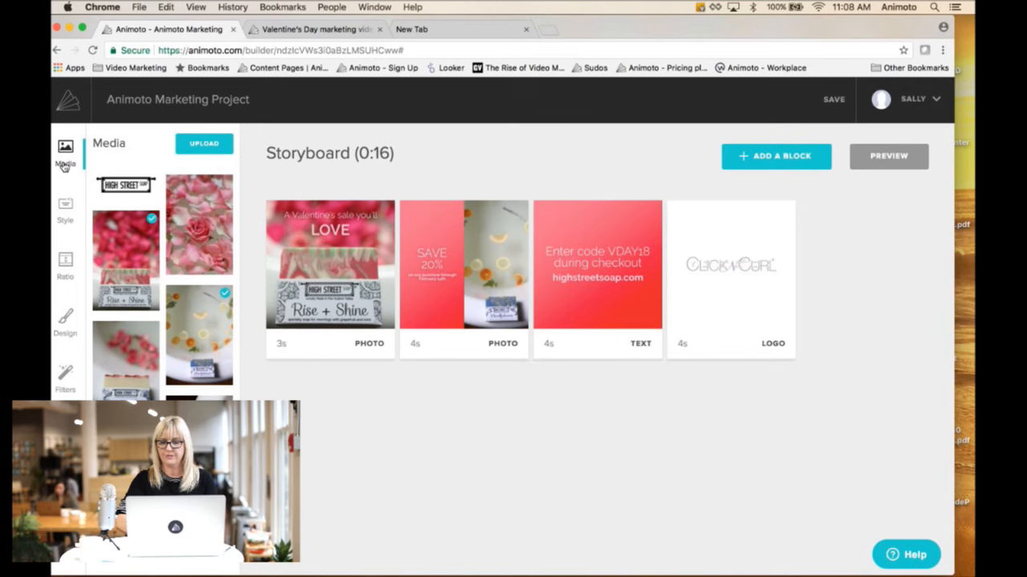
Put the High Street Soap logo in the logo block and set the entire video's background colour to light pink.
{"action": "left_click_drag", "start_coordinate": [116, 185], "coordinate": [730, 266]}
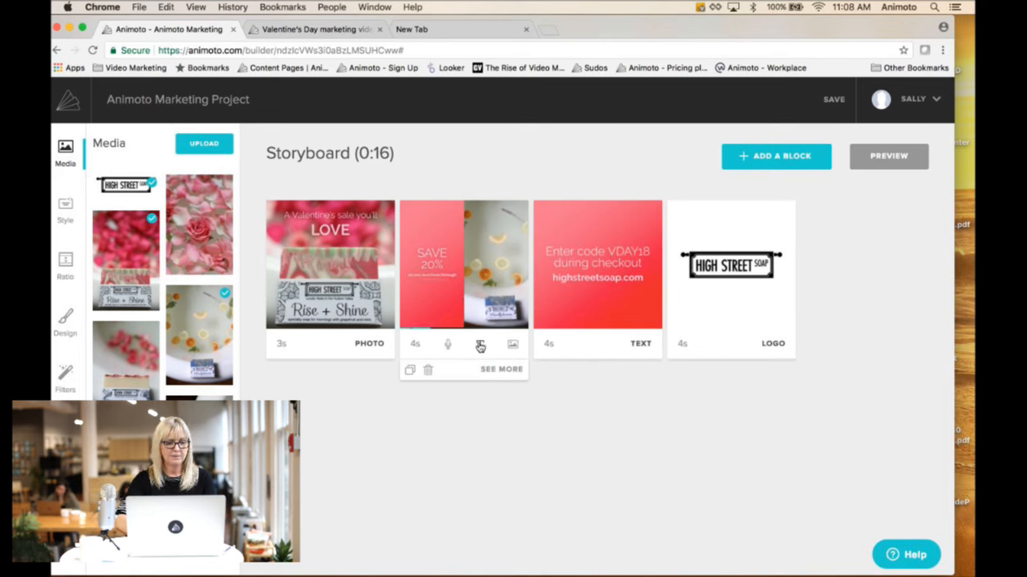
{"action": "left_click", "coordinate": [65, 321]}
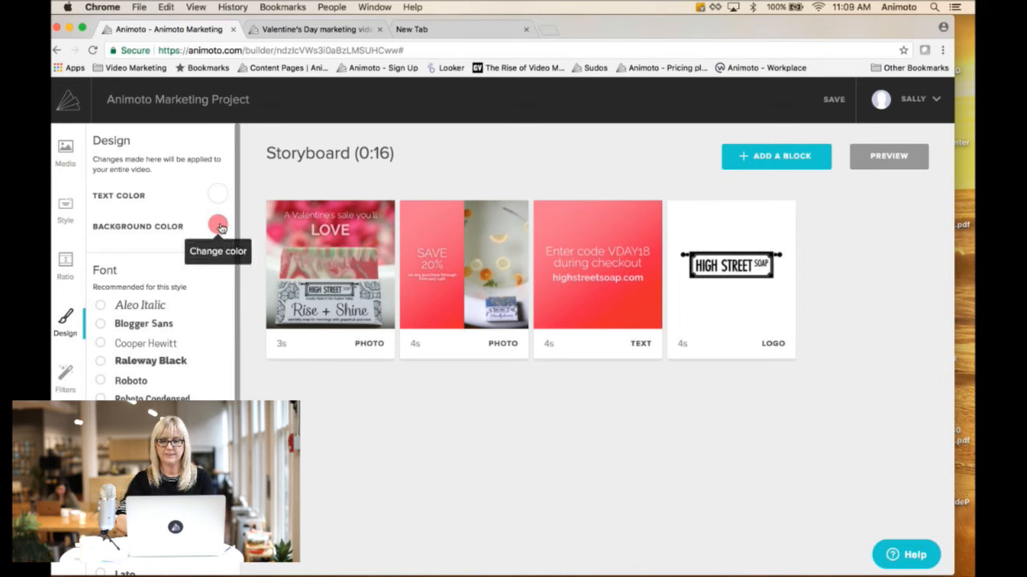
{"action": "left_click", "coordinate": [219, 226]}
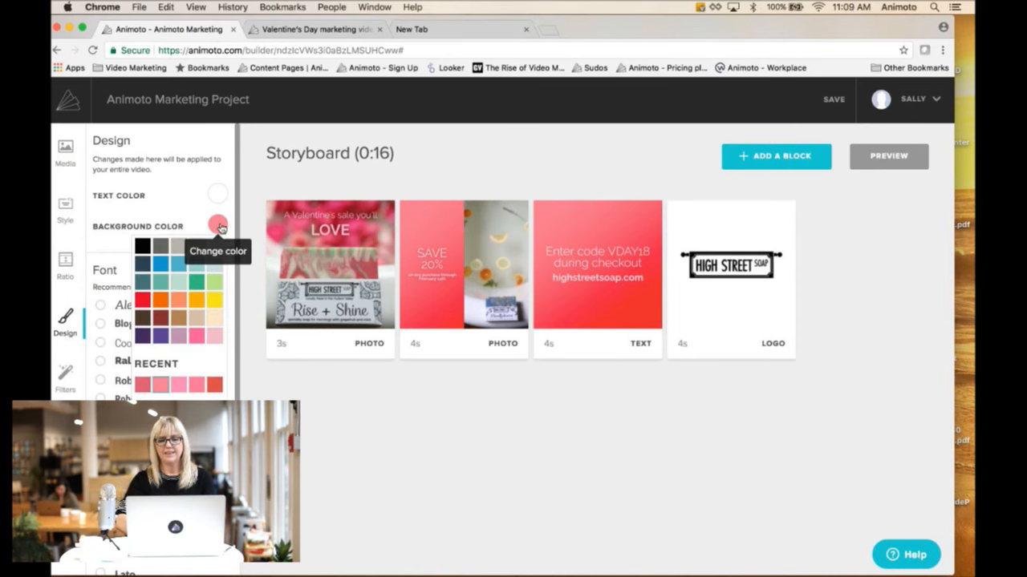
{"action": "left_click", "coordinate": [215, 337]}
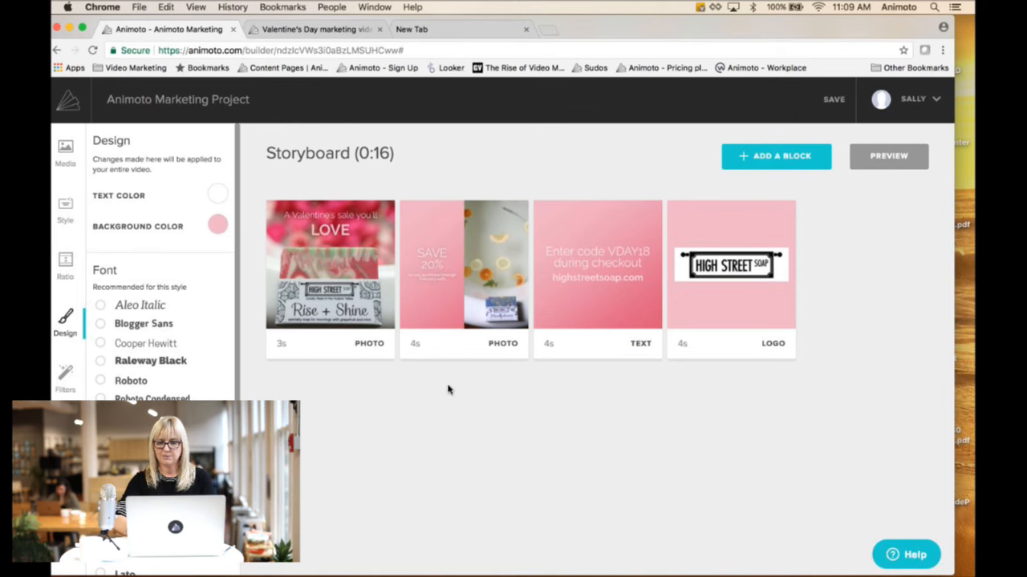
In the "SAVE 20%" block, enlarge the subtitle slightly, set its colour to white and return to the storyboard.
{"action": "left_click", "coordinate": [490, 357]}
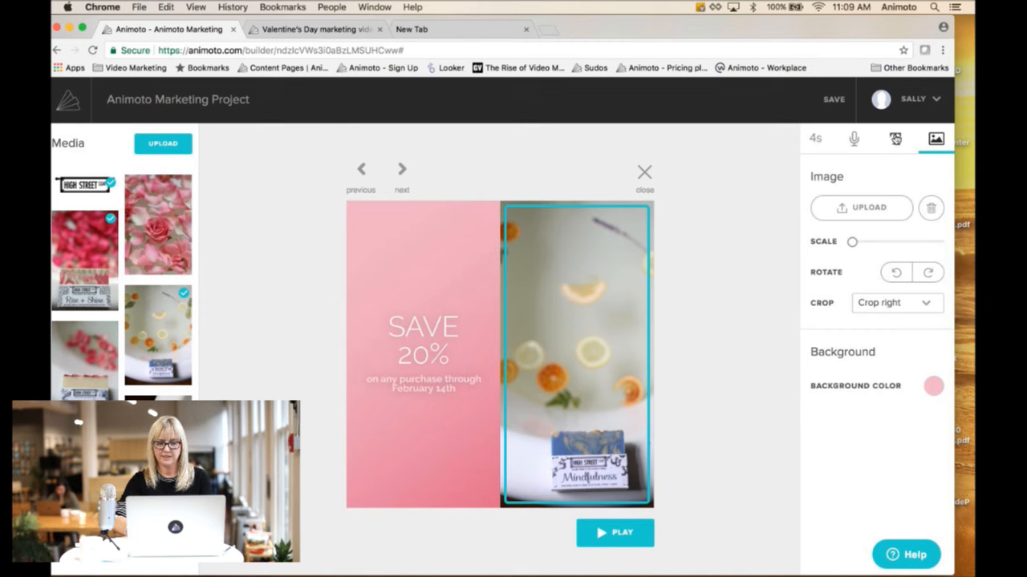
{"action": "left_click", "coordinate": [423, 345]}
{"action": "left_click_drag", "start_coordinate": [895, 379], "coordinate": [902, 380]}
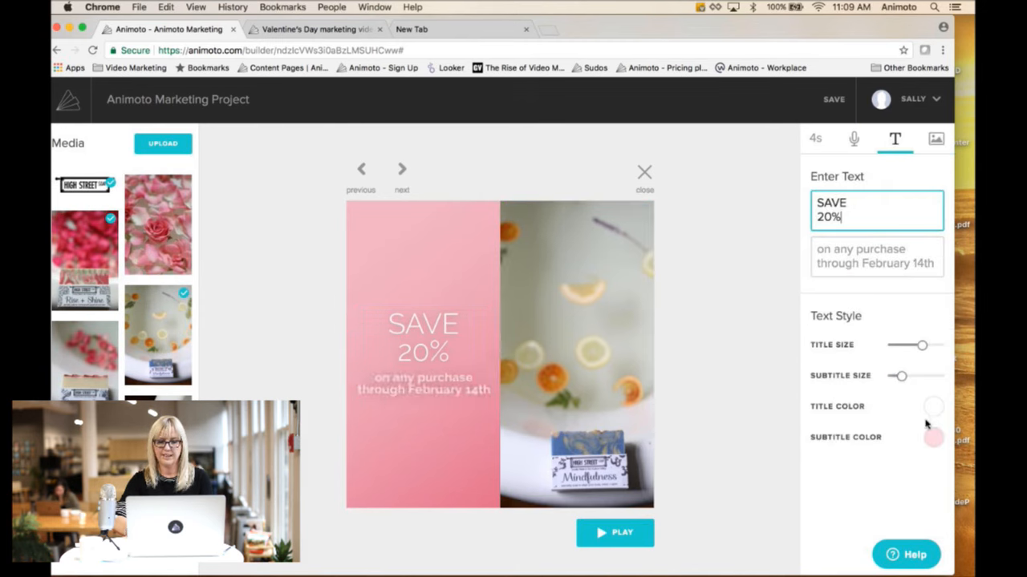
{"action": "left_click", "coordinate": [932, 439]}
{"action": "left_click", "coordinate": [932, 241]}
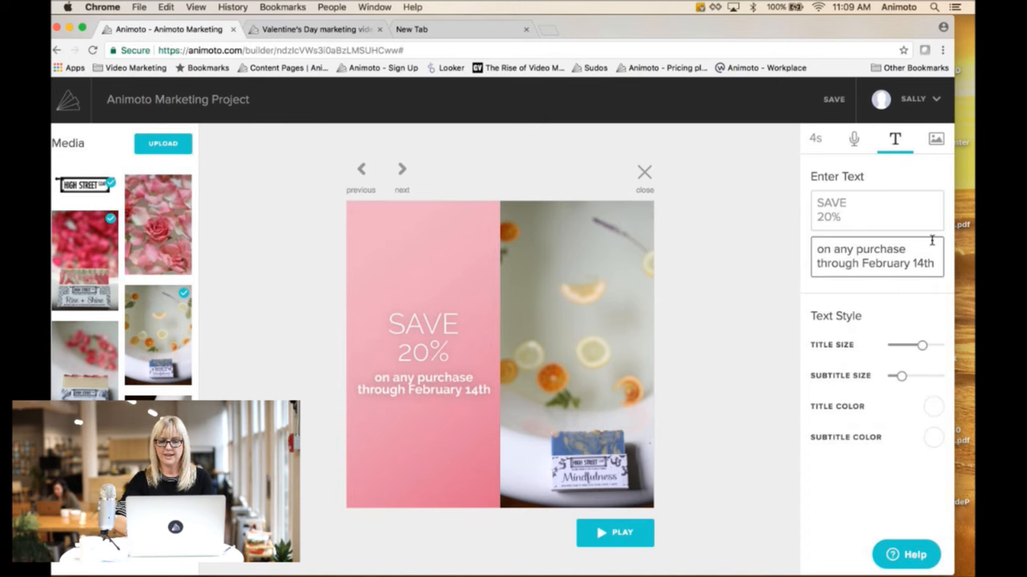
{"action": "left_click", "coordinate": [644, 172]}
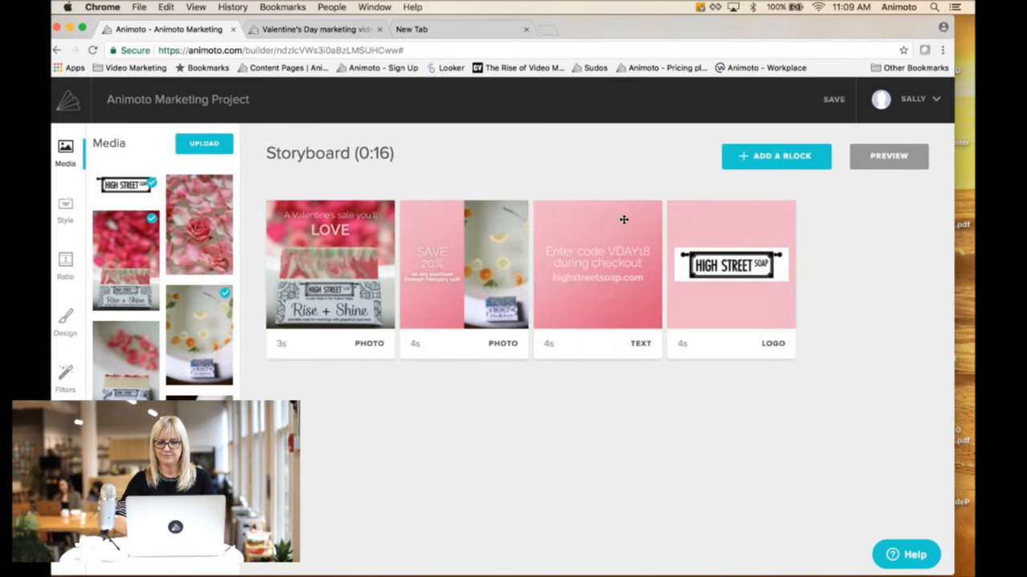
Set the subtitle colour of the checkout code block to white and return to the storyboard.
{"action": "left_click", "coordinate": [619, 370]}
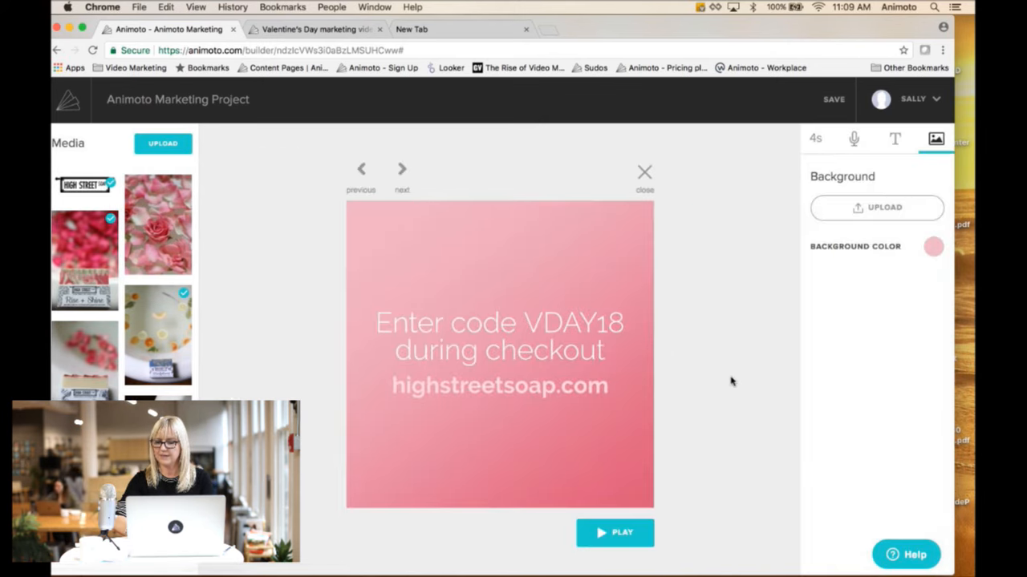
{"action": "left_click", "coordinate": [895, 139]}
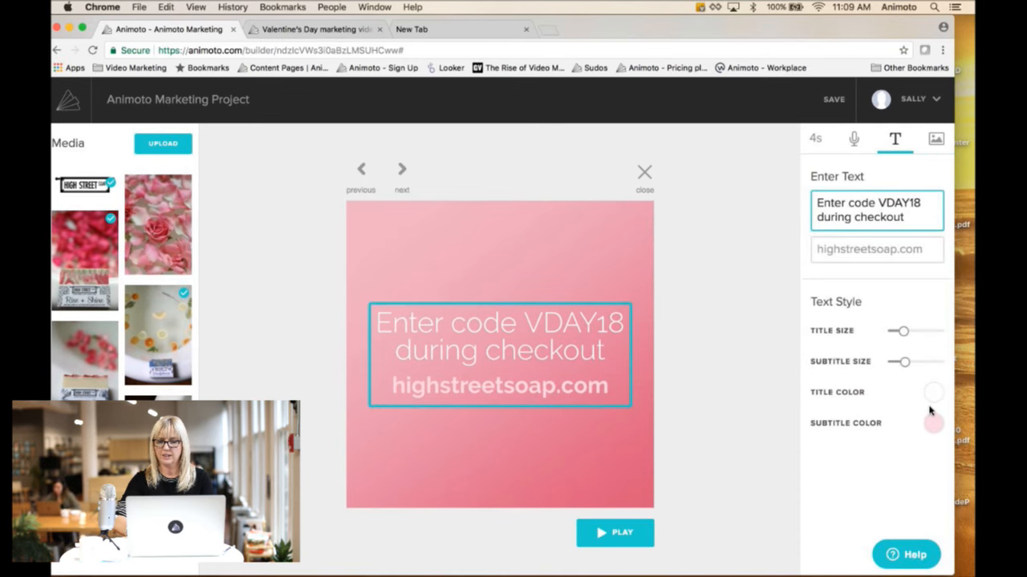
{"action": "left_click", "coordinate": [934, 423]}
{"action": "left_click", "coordinate": [931, 225]}
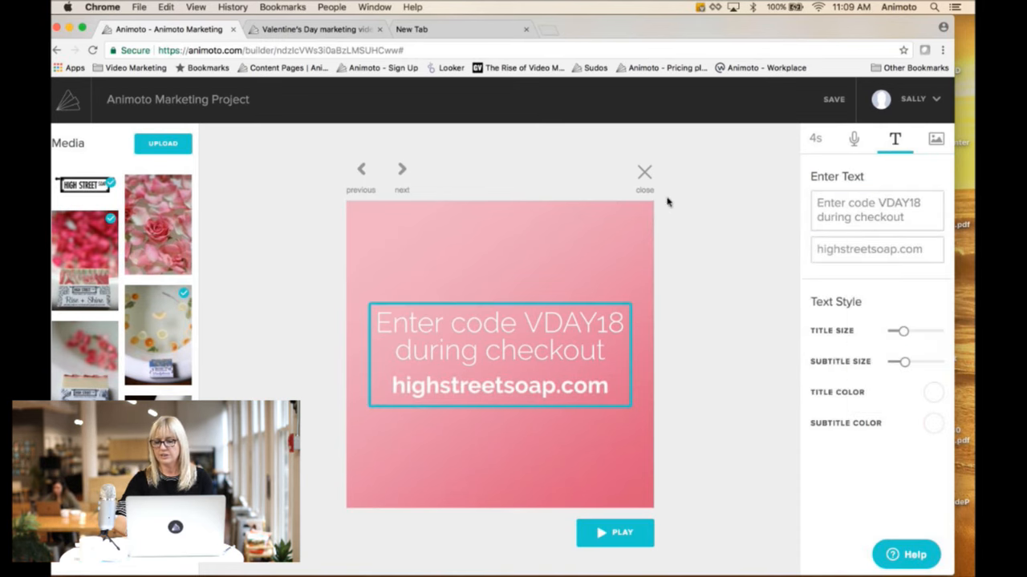
{"action": "left_click", "coordinate": [644, 173]}
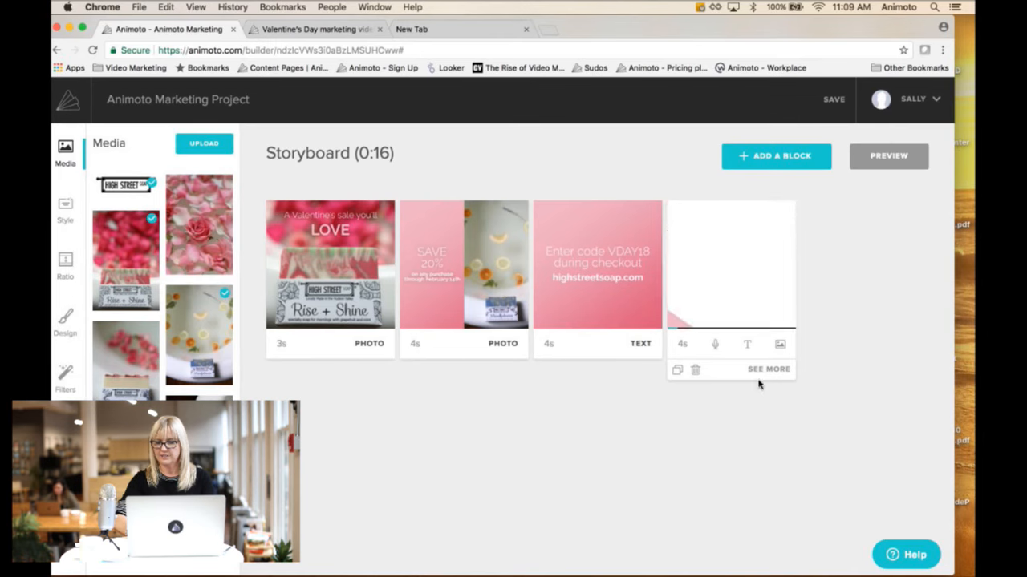
Set the logo block's own background colour to white to match the High Street Soap logo.
{"action": "left_click", "coordinate": [762, 371]}
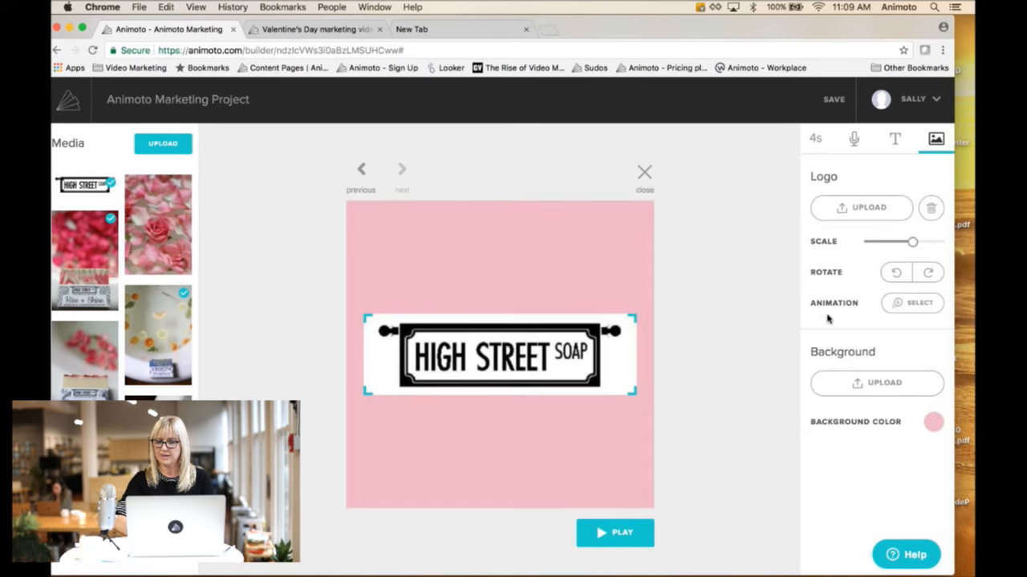
{"action": "left_click", "coordinate": [932, 425]}
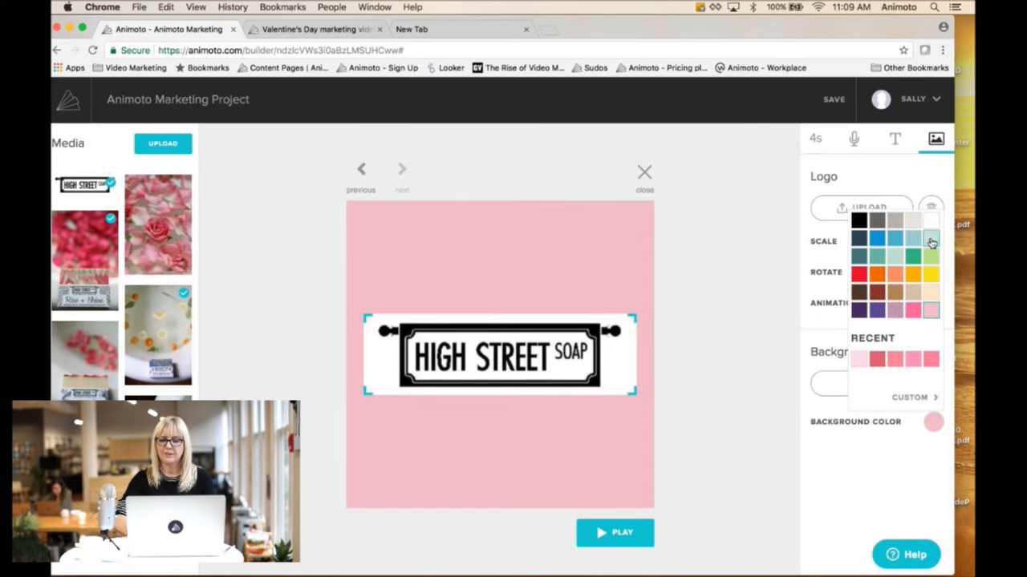
{"action": "left_click", "coordinate": [931, 222]}
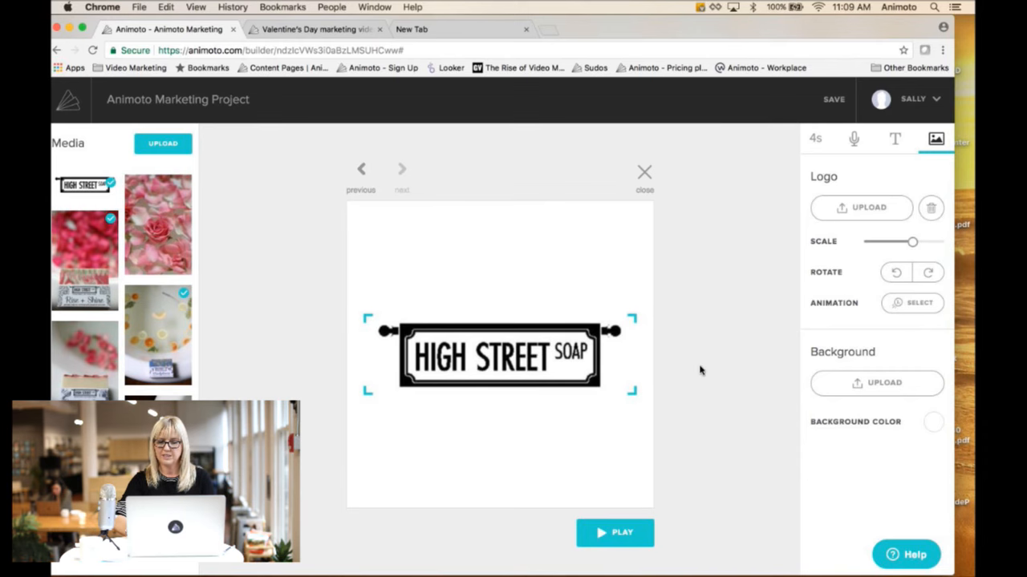
Apply the Slide Down animation to the logo and return to the storyboard.
{"action": "left_click", "coordinate": [903, 304]}
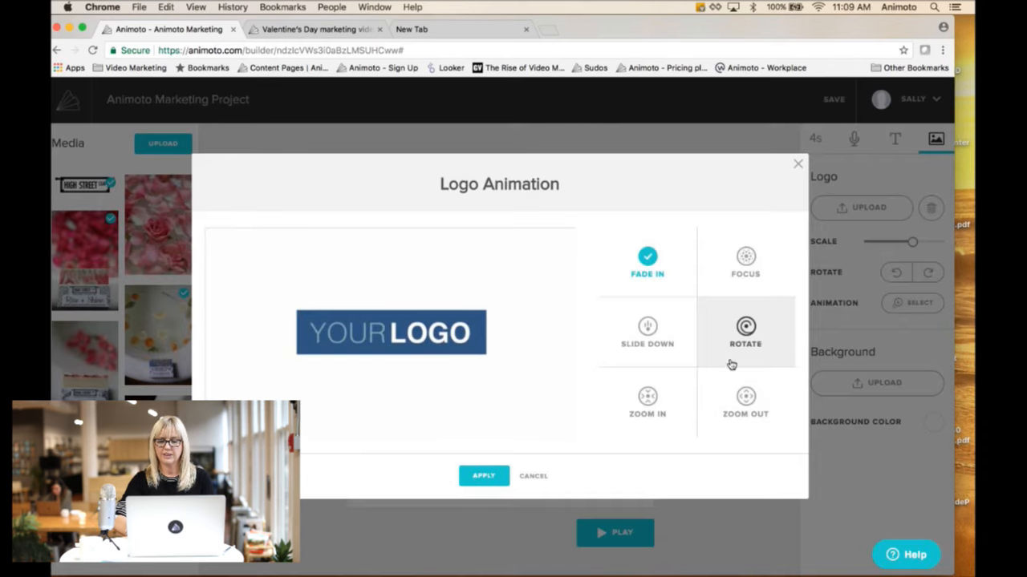
{"action": "left_click", "coordinate": [661, 324]}
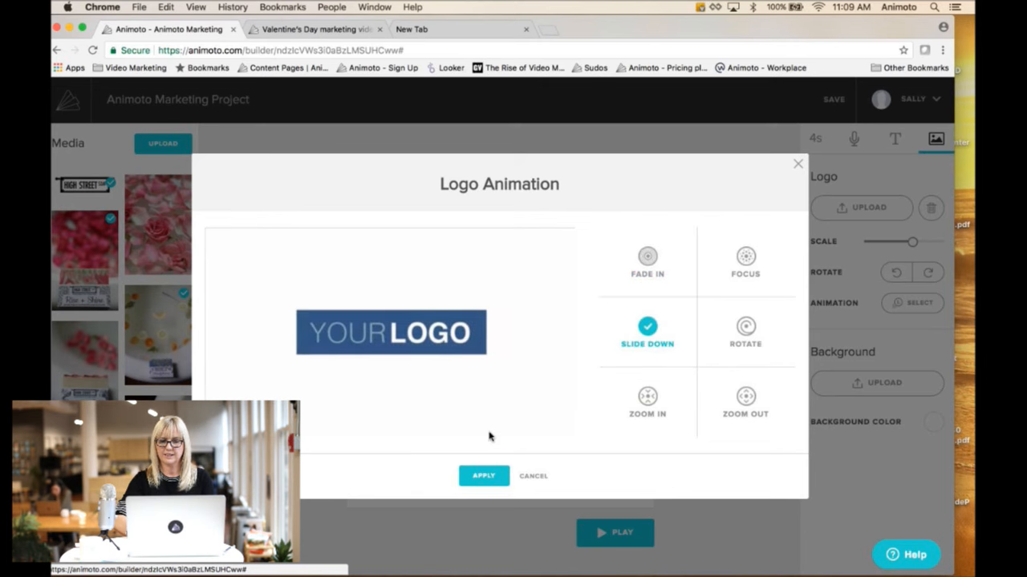
{"action": "left_click", "coordinate": [479, 478]}
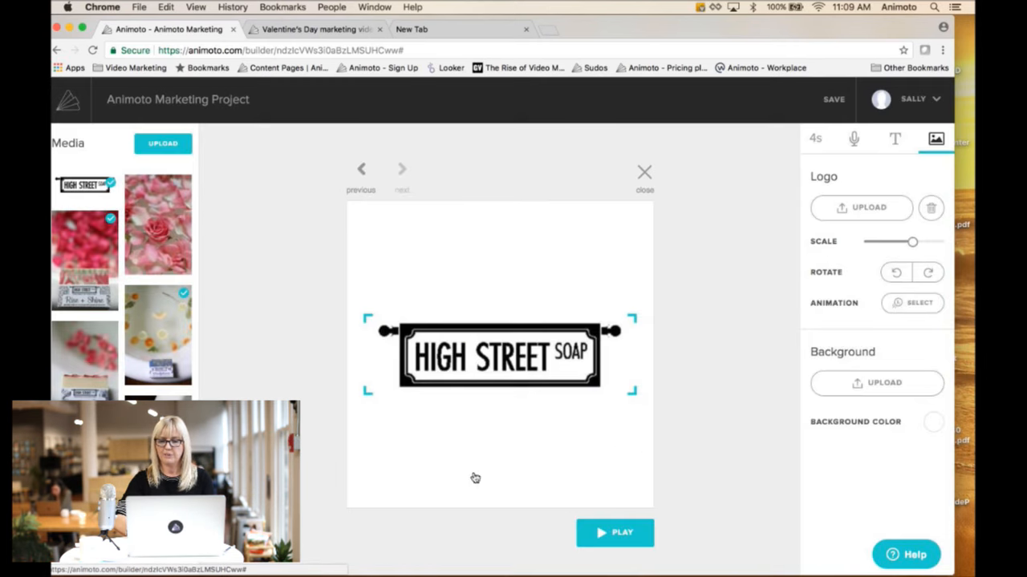
{"action": "left_click", "coordinate": [643, 171]}
Play the storyboard blocks' thumbnail animations one by one, from the logo block back to the first block.
{"action": "mouse_move", "coordinate": [724, 279]}
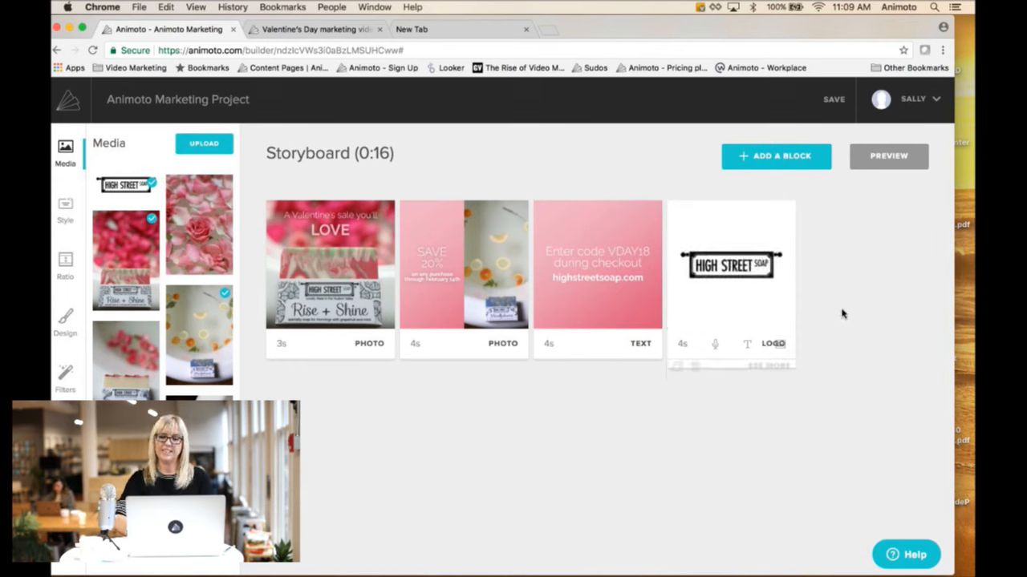
{"action": "mouse_move", "coordinate": [563, 275]}
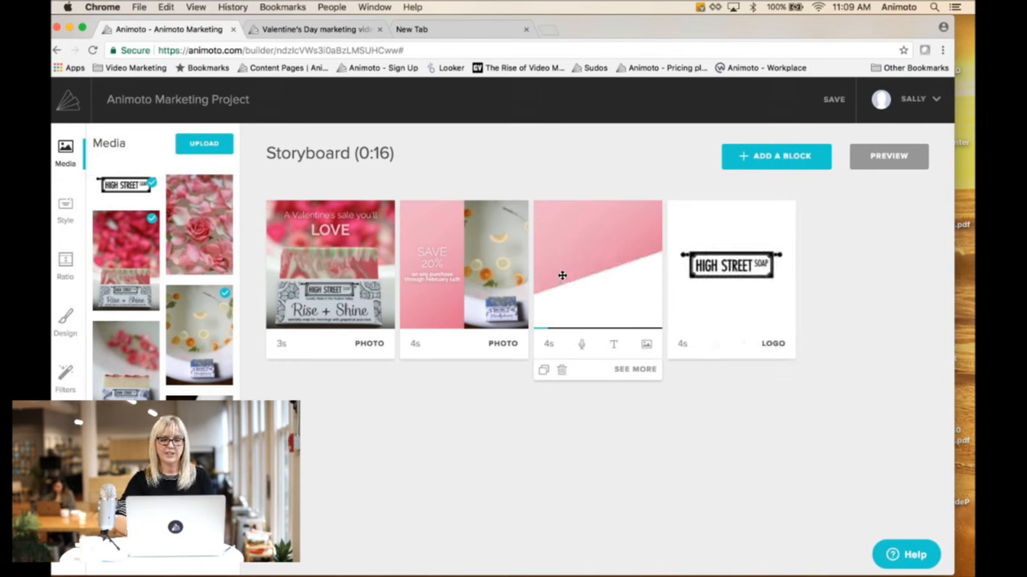
{"action": "mouse_move", "coordinate": [454, 272]}
{"action": "mouse_move", "coordinate": [347, 291]}
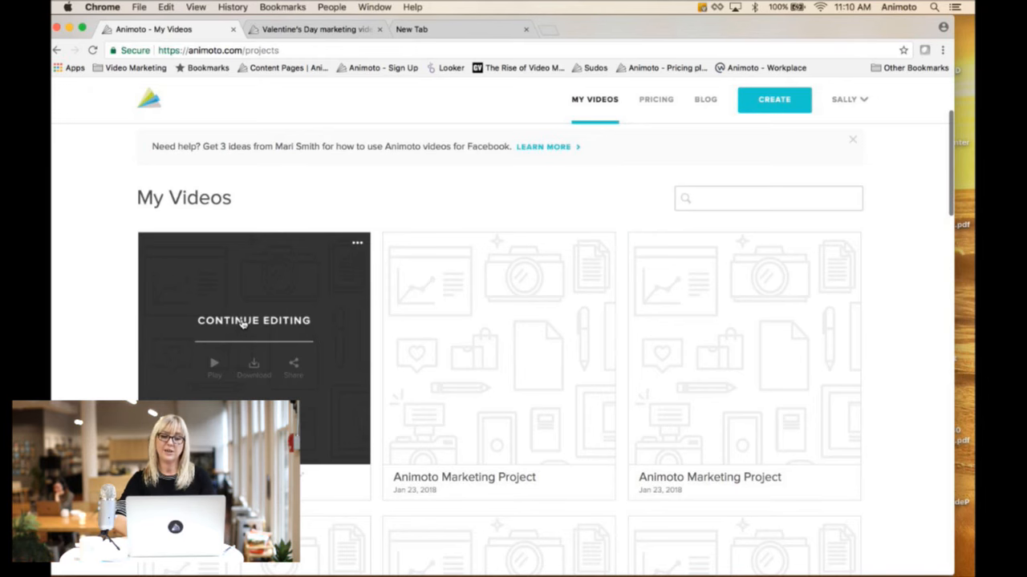
Reopen the High Street Soap project and delete the tilted soap photo and the Do Not Disturb soap photo from its media.
{"action": "left_click", "coordinate": [243, 323]}
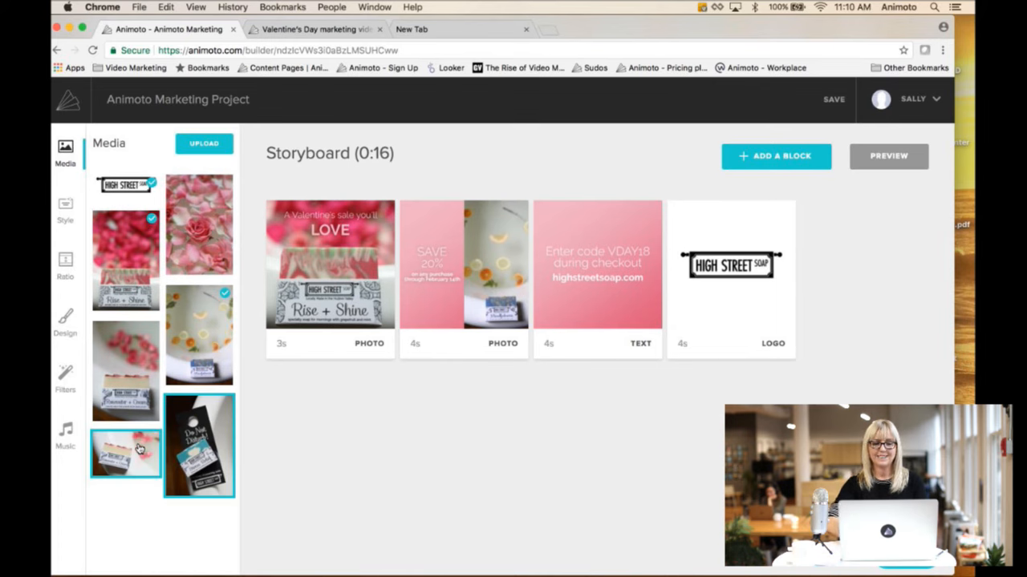
{"action": "key", "text": "BackSpace"}
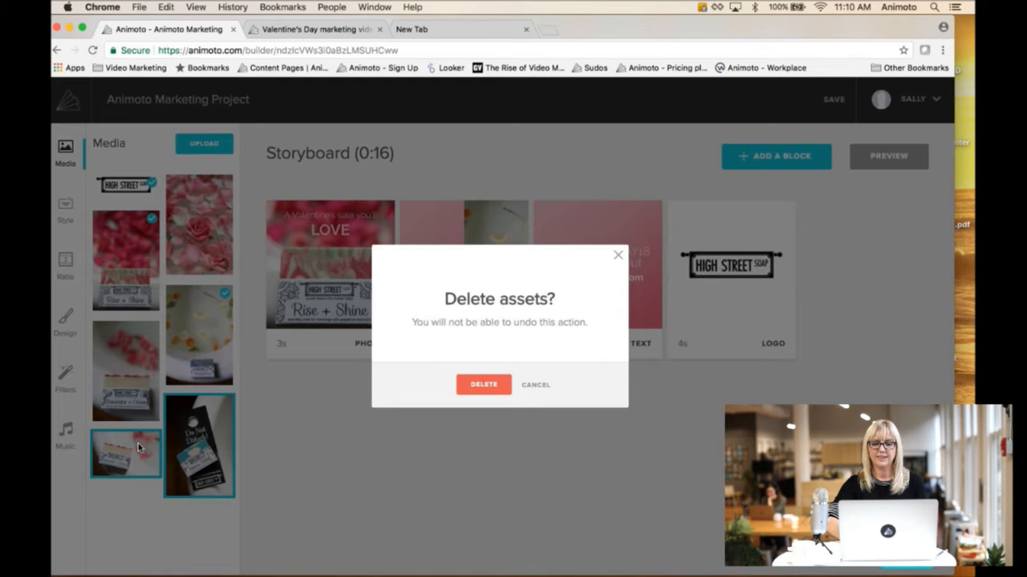
{"action": "left_click", "coordinate": [483, 385]}
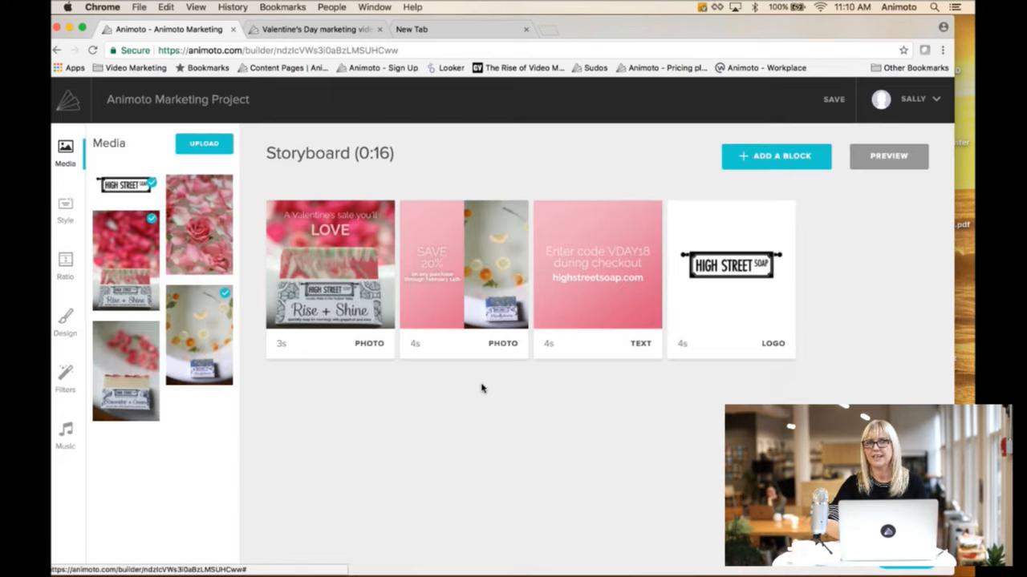
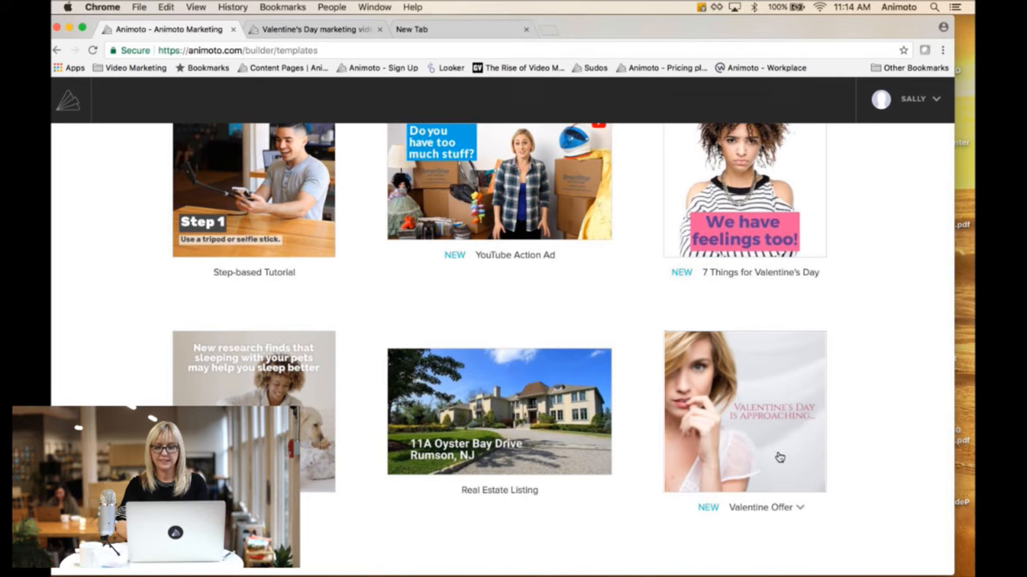
Start a project from the Valentine Offer storyboard and upload all six files from the WestVirginiaSkydive folder.
{"action": "left_click", "coordinate": [776, 462]}
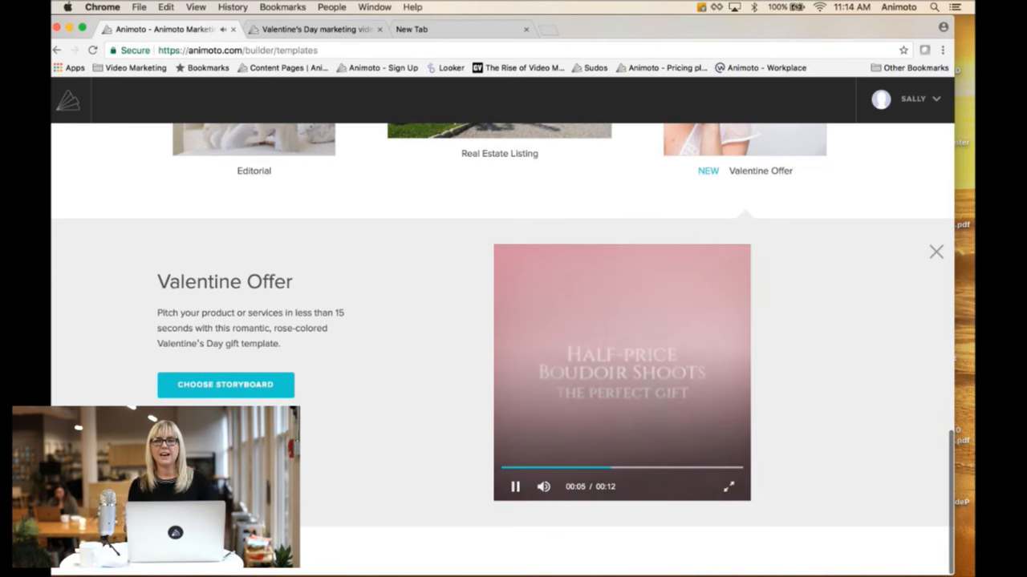
{"action": "left_click", "coordinate": [243, 387]}
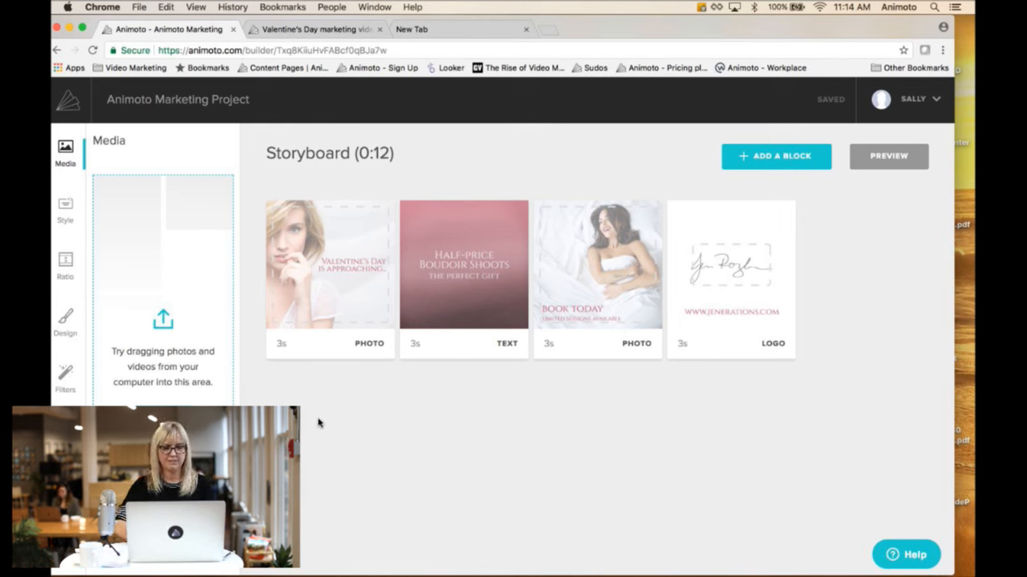
{"action": "left_click", "coordinate": [163, 321]}
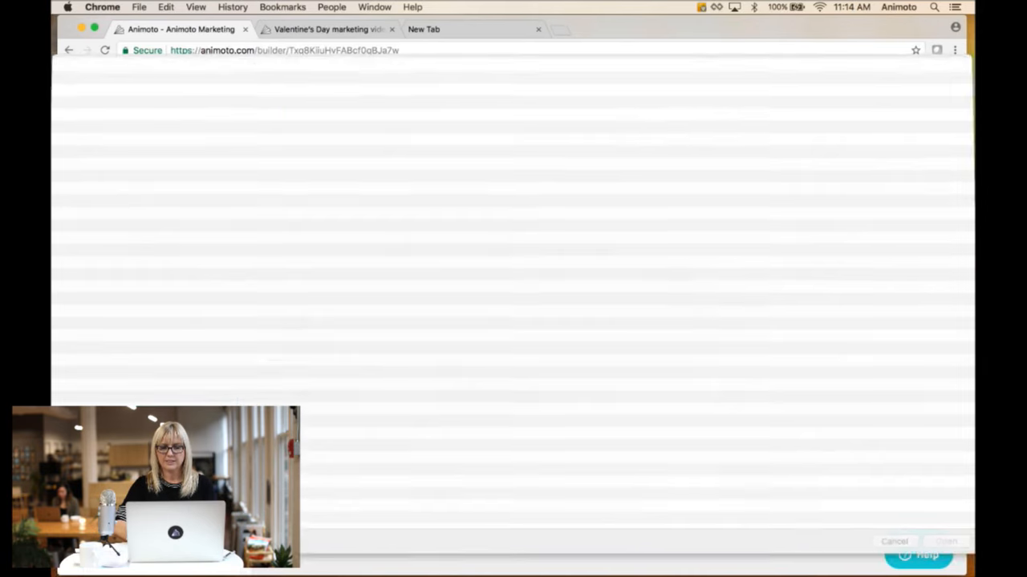
{"action": "left_click", "coordinate": [518, 72]}
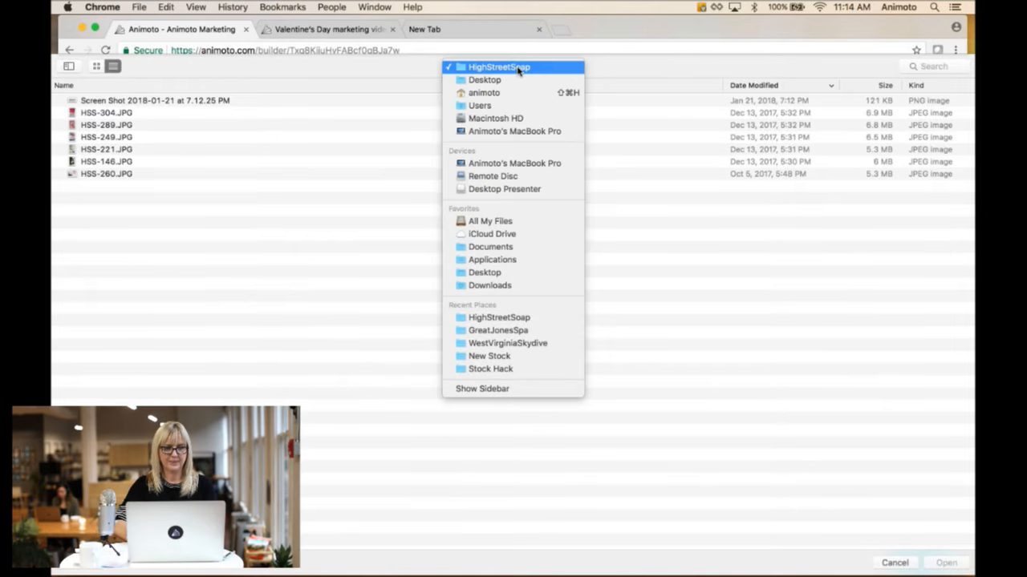
{"action": "left_click", "coordinate": [519, 344]}
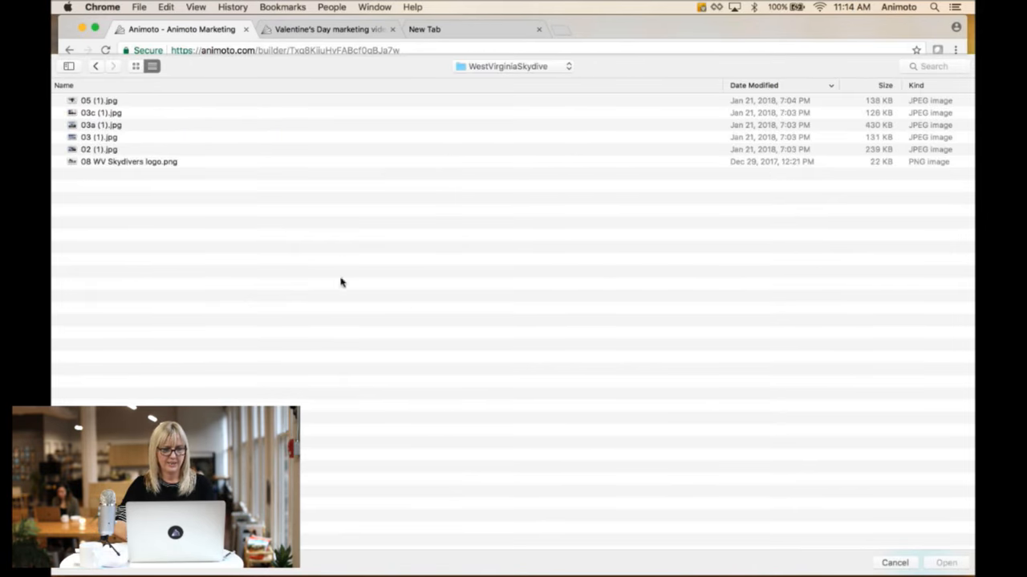
{"action": "left_click", "coordinate": [100, 100]}
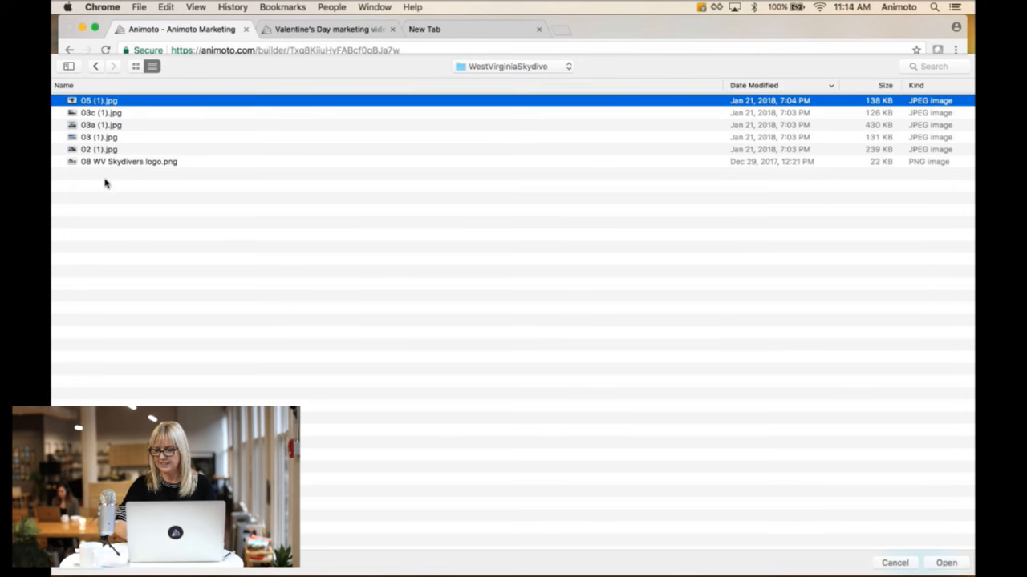
{"action": "left_click", "coordinate": [119, 163], "text": "shift"}
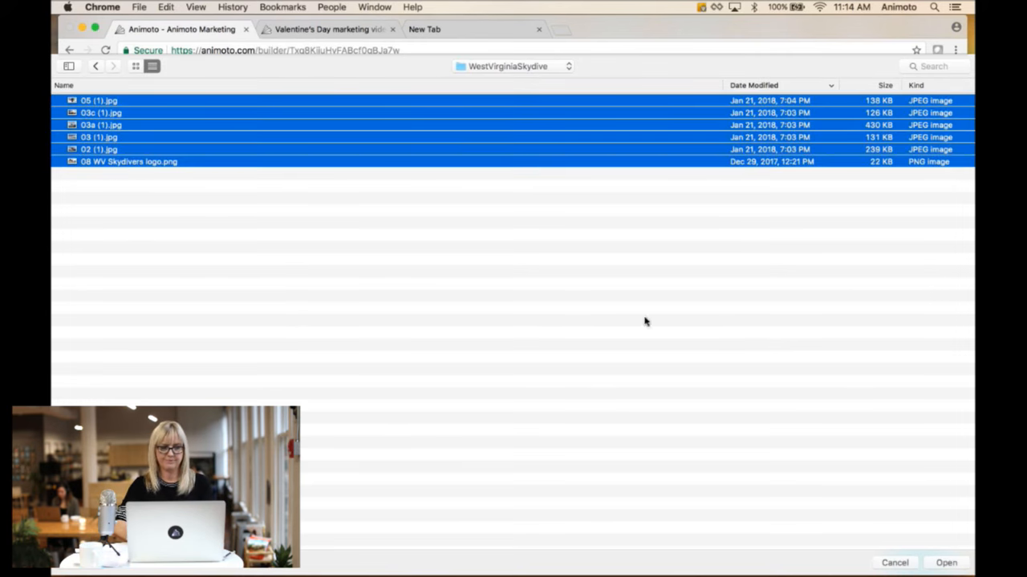
{"action": "left_click", "coordinate": [945, 563]}
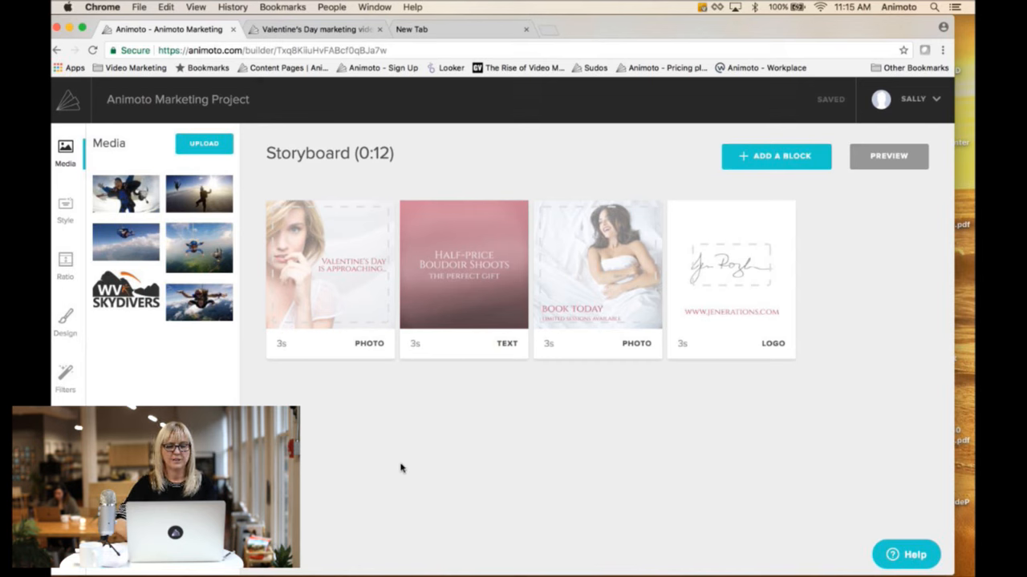
Place the close-up photo of the shouting skydiver in the first block and the tandem jump photo with the green landscape in the third.
{"action": "left_click_drag", "start_coordinate": [120, 199], "coordinate": [346, 269]}
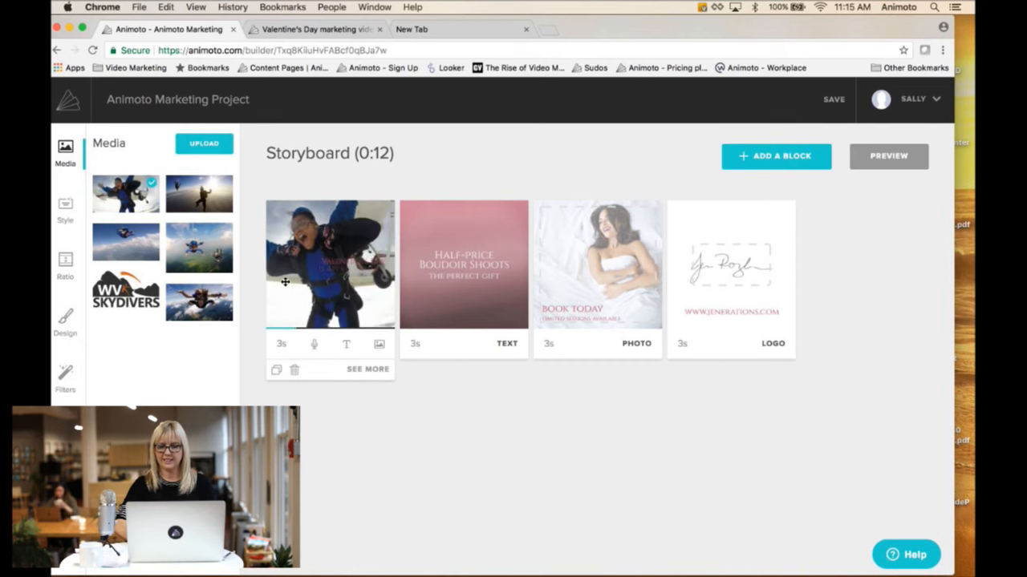
{"action": "left_click_drag", "start_coordinate": [200, 251], "coordinate": [597, 275]}
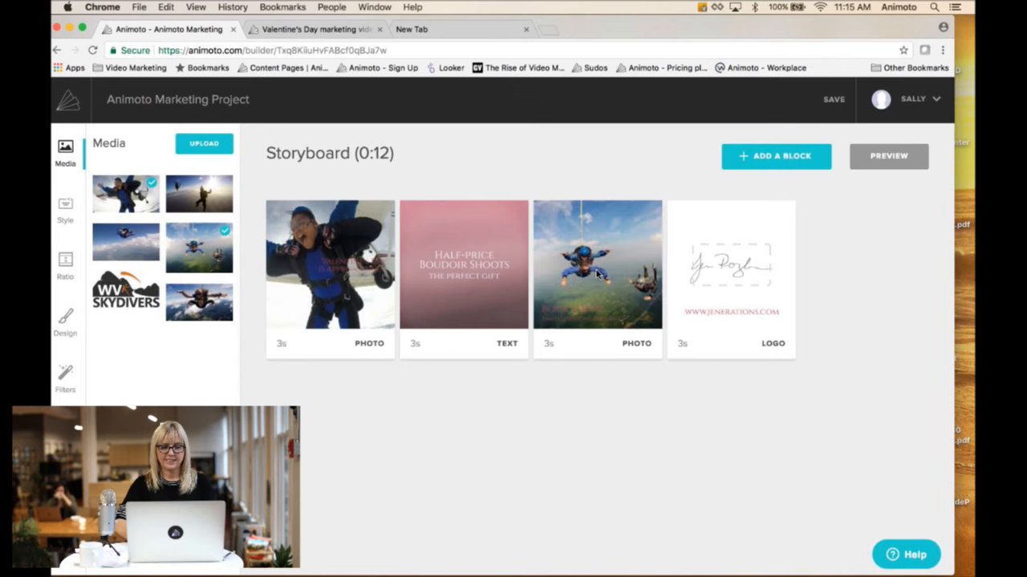
In the first block, shift the photo to the right and move the title to the frame's lower-left corner, closing the block editor.
{"action": "mouse_move", "coordinate": [381, 329]}
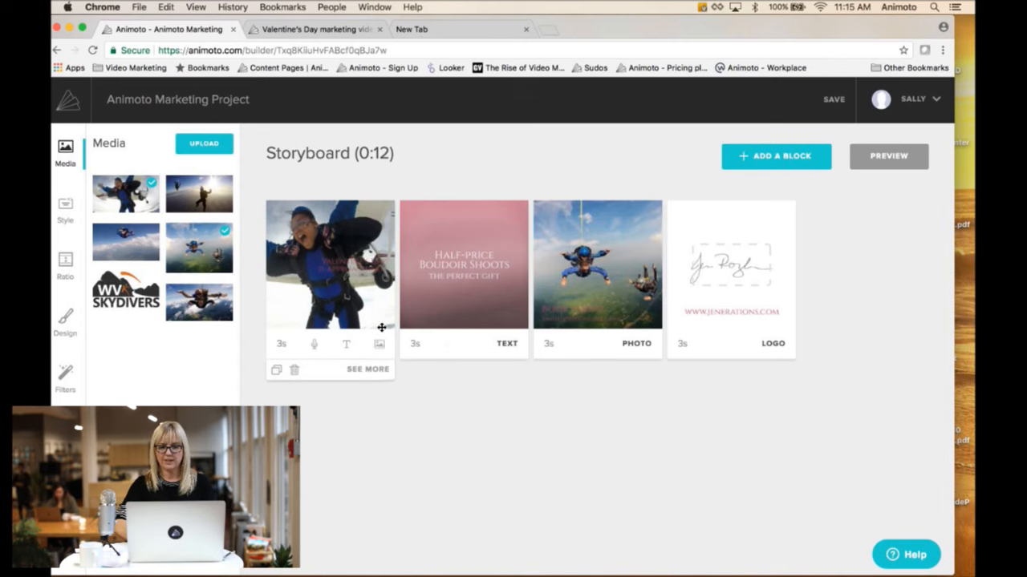
{"action": "left_click", "coordinate": [369, 370]}
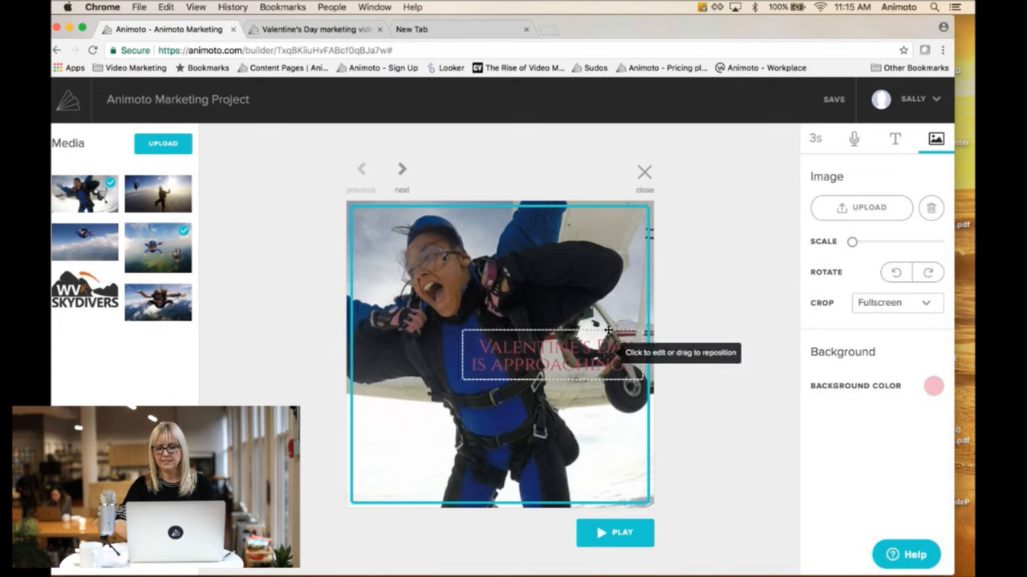
{"action": "left_click_drag", "start_coordinate": [506, 288], "coordinate": [586, 305]}
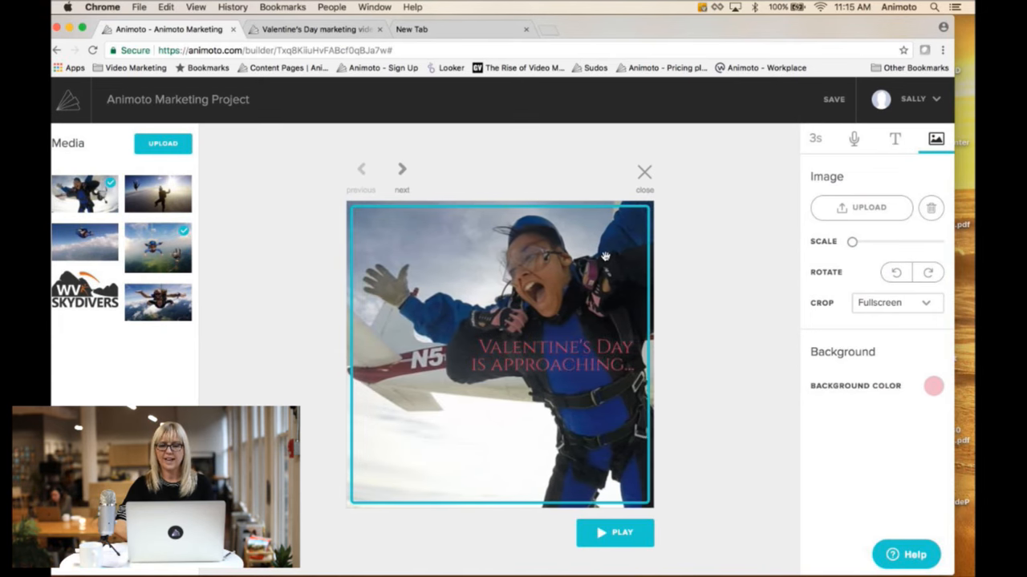
{"action": "left_click", "coordinate": [559, 345]}
{"action": "left_click_drag", "start_coordinate": [573, 348], "coordinate": [396, 474]}
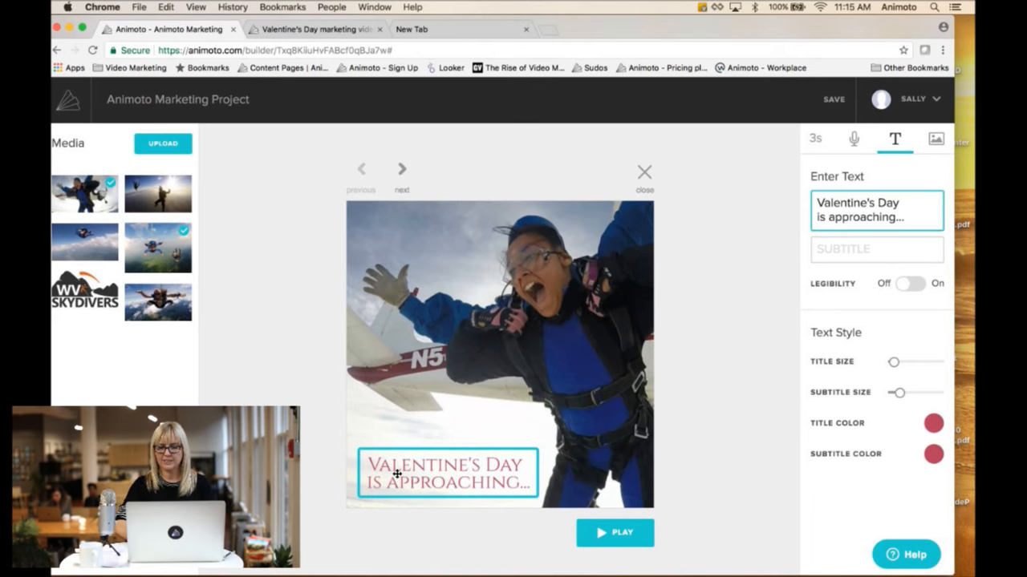
{"action": "left_click", "coordinate": [644, 171]}
Replace "Boudoir Shoots" with "Skydiving" in the second block's title so it reads "Half-price Skydiving".
{"action": "mouse_move", "coordinate": [463, 261]}
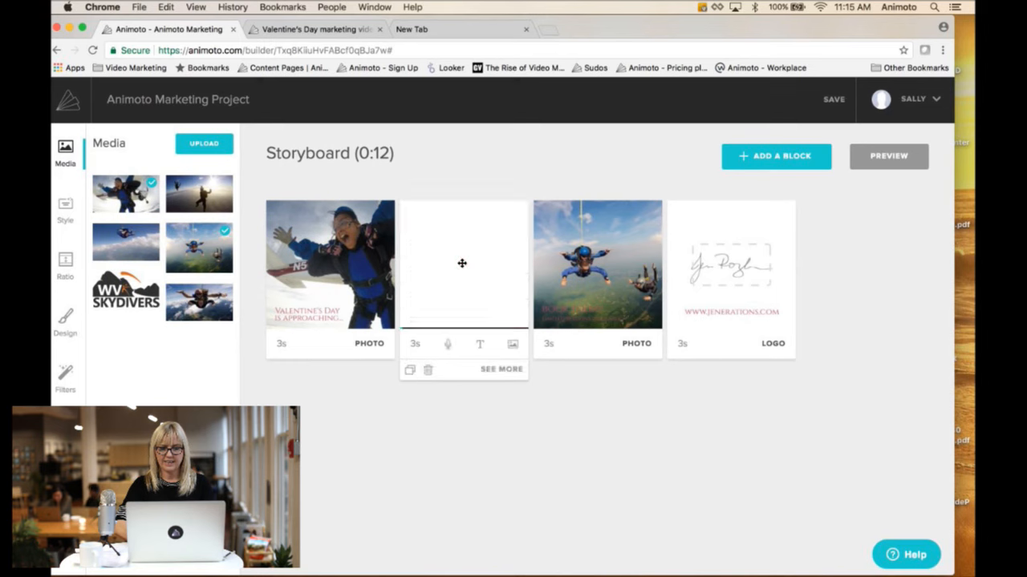
{"action": "left_click", "coordinate": [481, 345]}
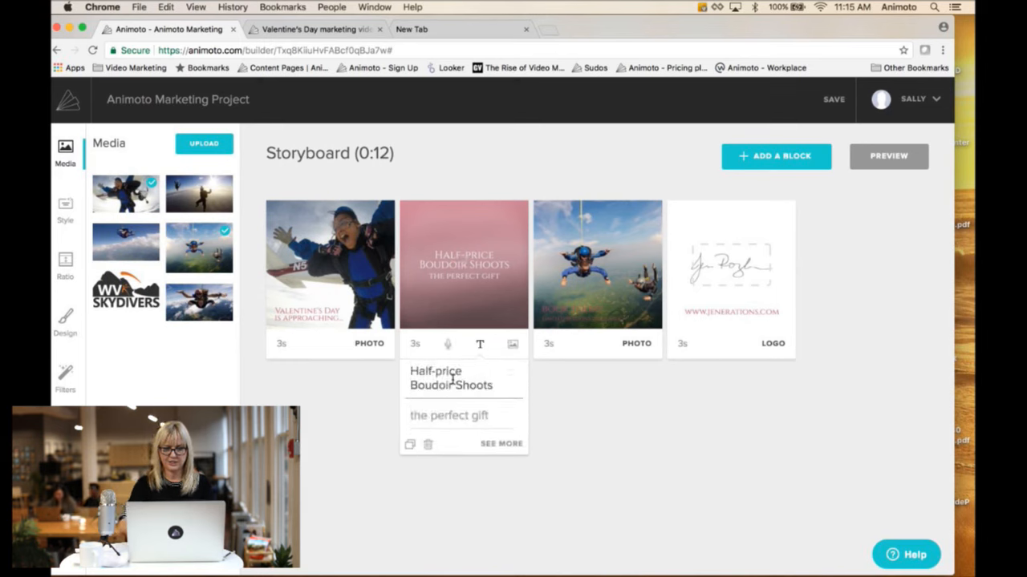
{"action": "left_click_drag", "start_coordinate": [407, 387], "coordinate": [509, 387]}
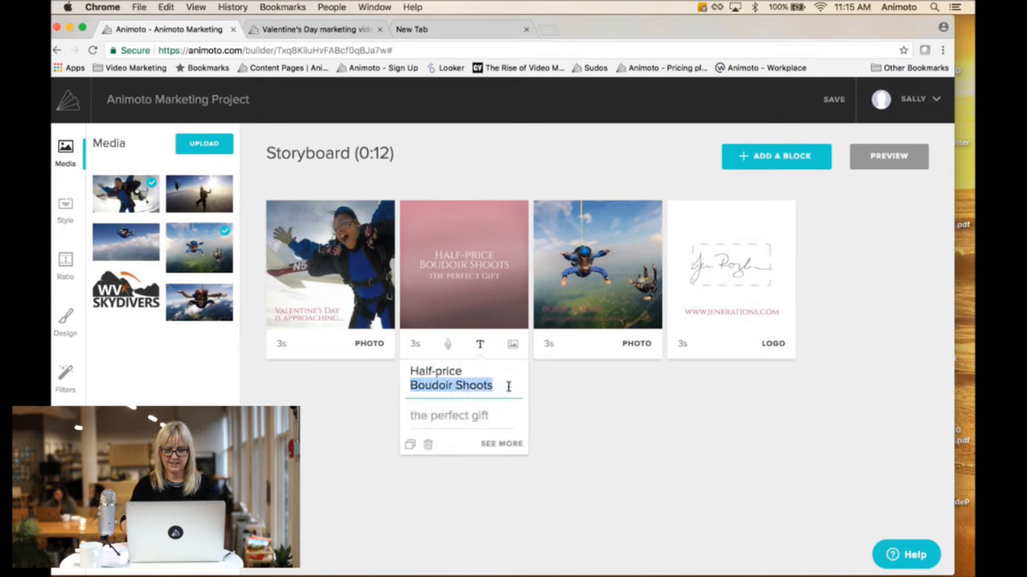
{"action": "type", "text": "Sky"}
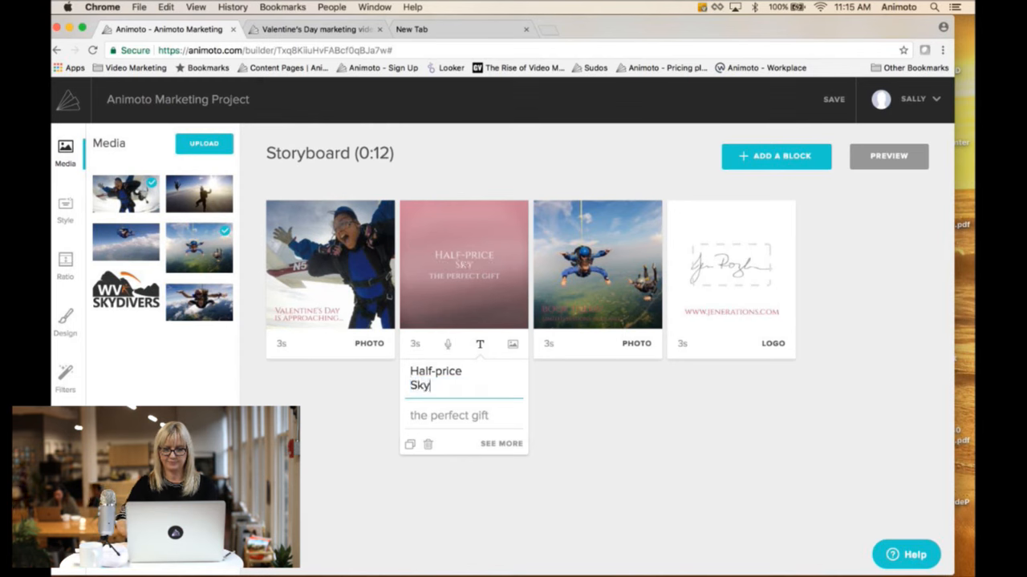
{"action": "type", "text": "diving"}
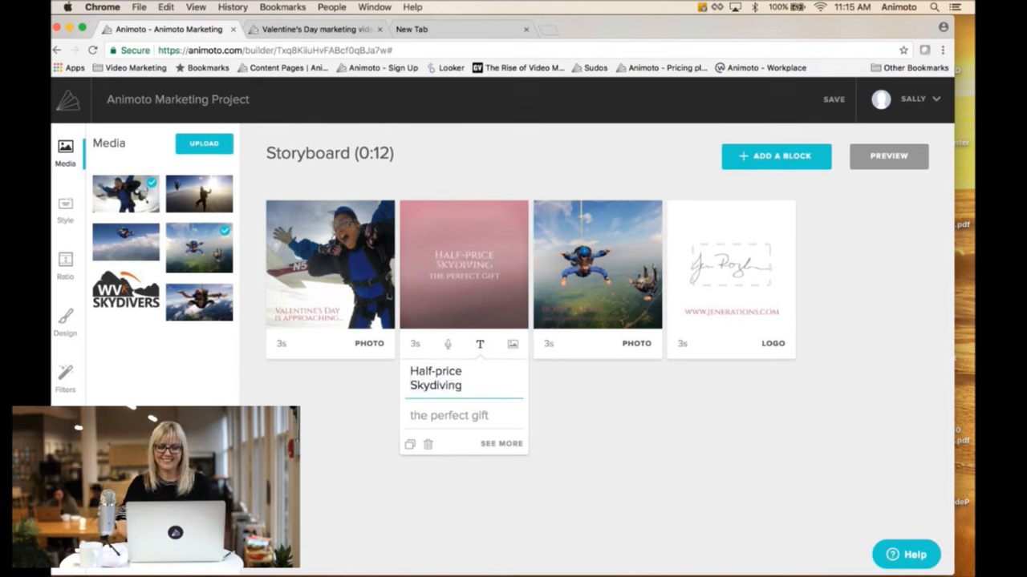
{"action": "left_click", "coordinate": [580, 411]}
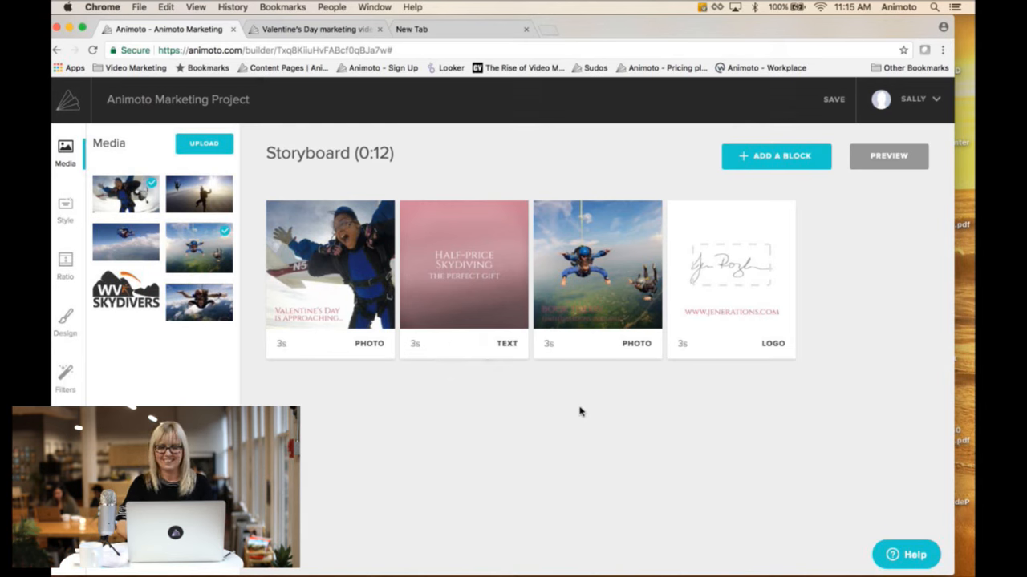
Set both the title and subtitle colours of the "book today" block to white.
{"action": "mouse_move", "coordinate": [609, 325]}
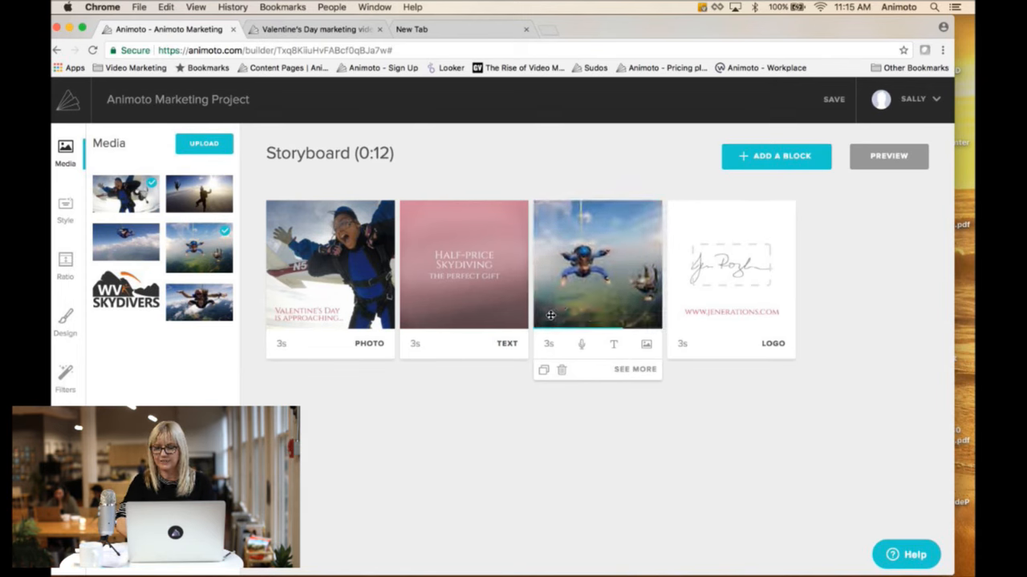
{"action": "left_click", "coordinate": [634, 369]}
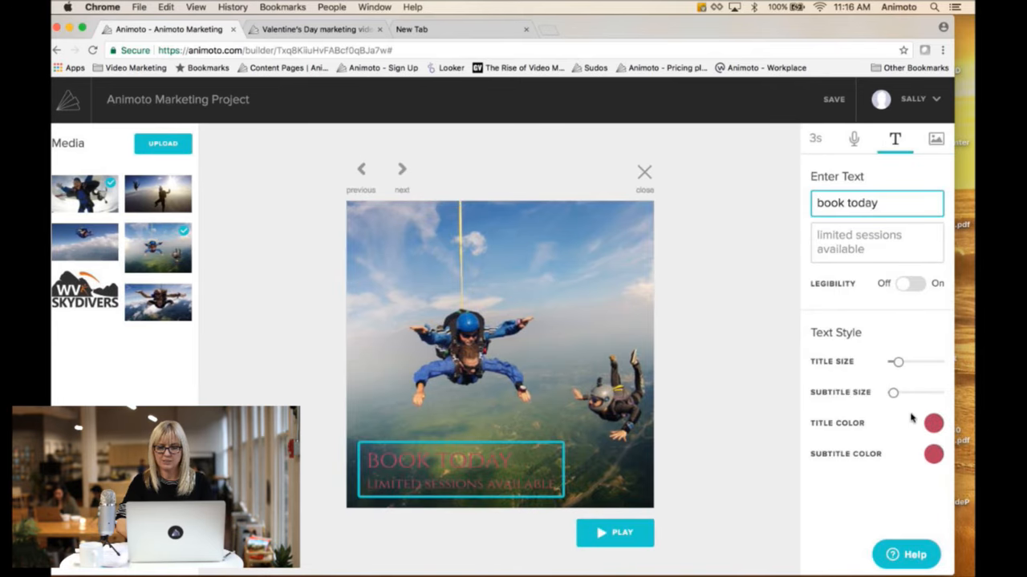
{"action": "left_click", "coordinate": [933, 423]}
{"action": "left_click", "coordinate": [931, 224]}
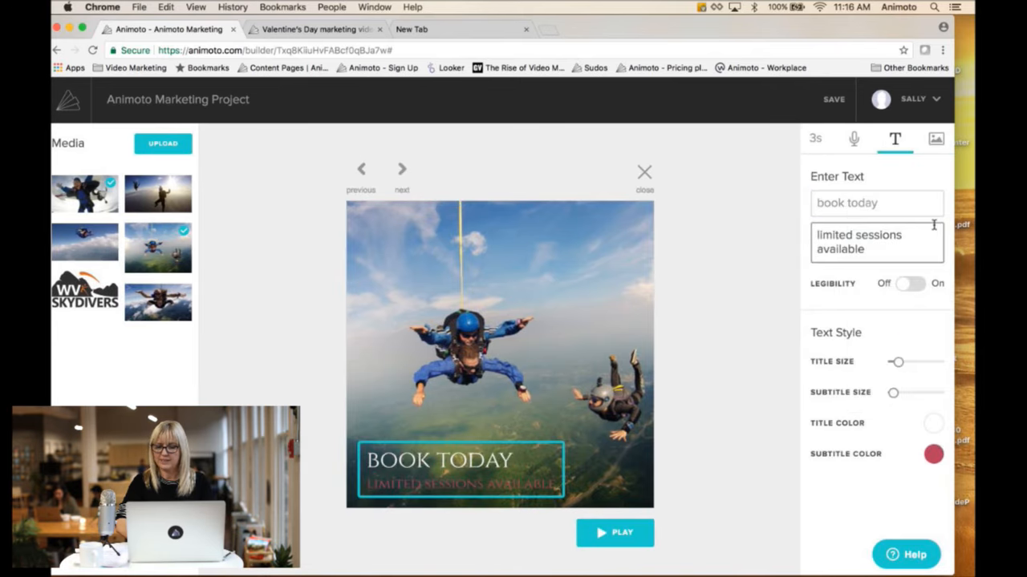
{"action": "left_click", "coordinate": [933, 454]}
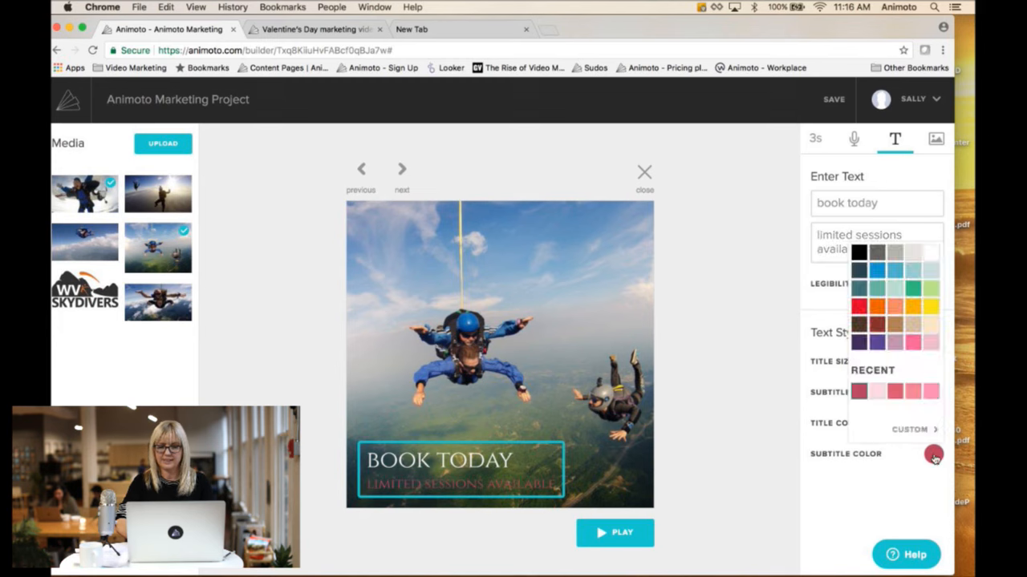
{"action": "left_click", "coordinate": [930, 252]}
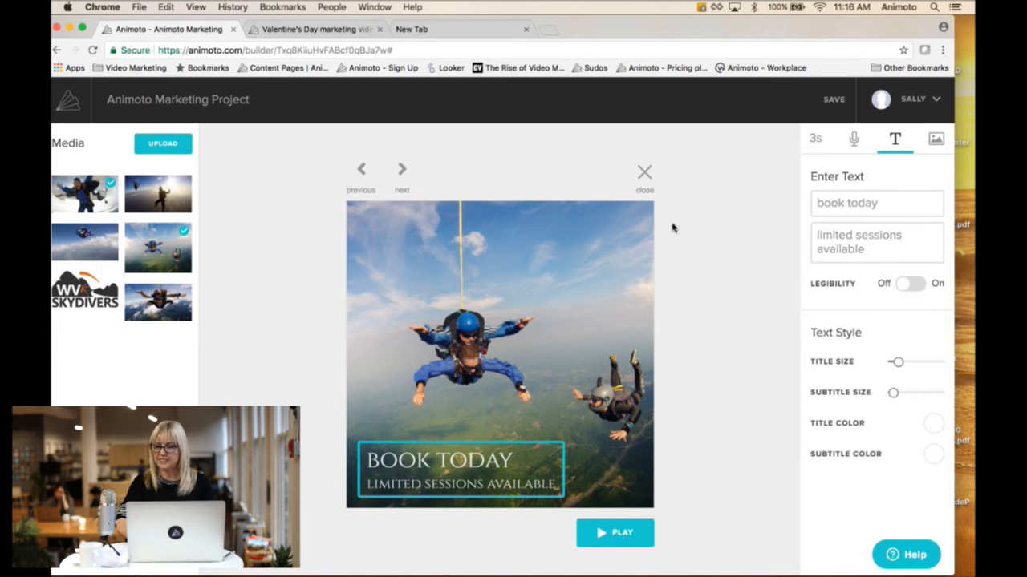
Change the "book today" block's subtitle to "limited jumps available" and return to the storyboard.
{"action": "left_click", "coordinate": [886, 247]}
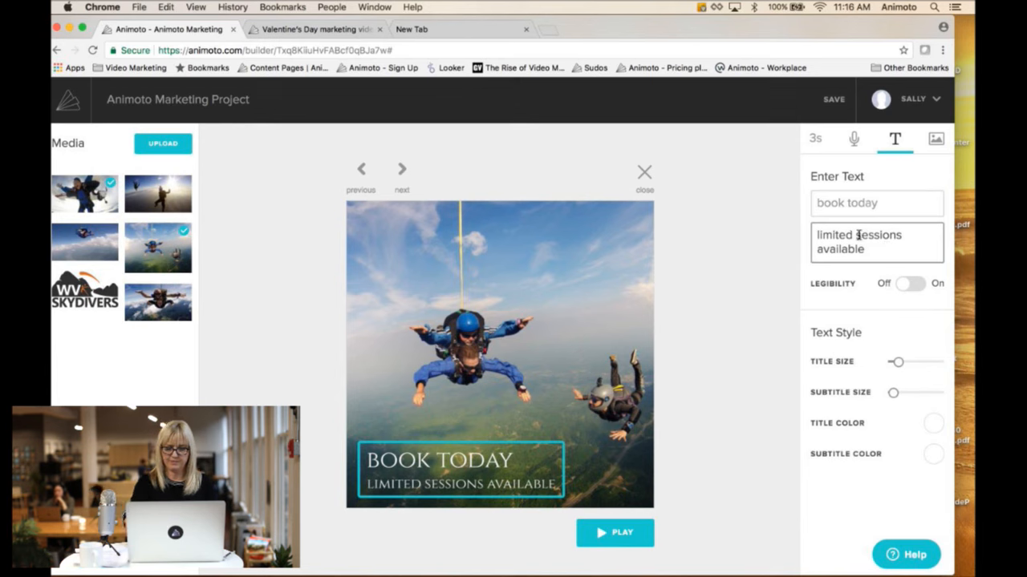
{"action": "left_click_drag", "start_coordinate": [855, 235], "coordinate": [905, 235]}
{"action": "key", "text": "BackSpace"}
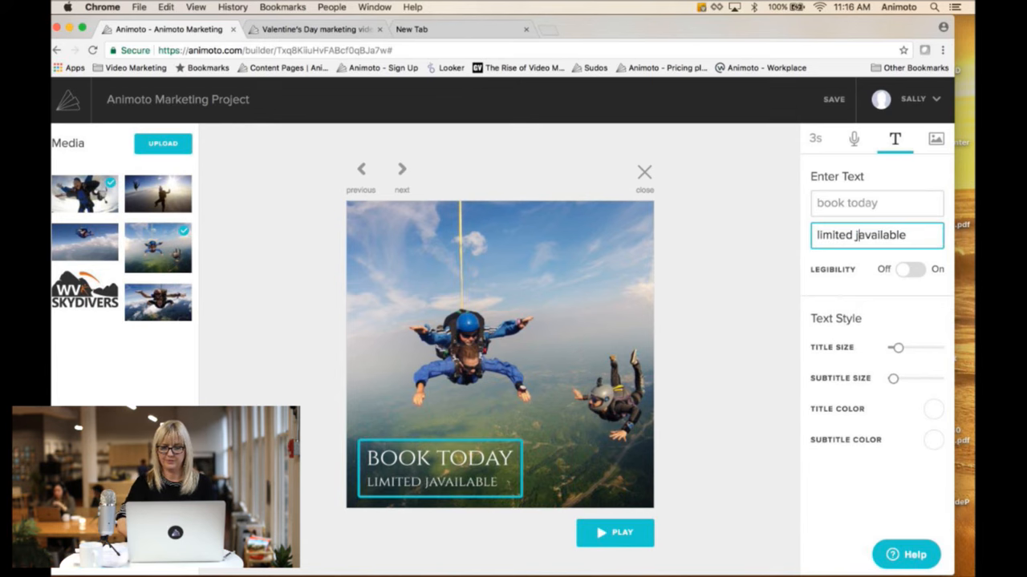
{"action": "type", "text": "jumps"}
{"action": "left_click", "coordinate": [907, 235]}
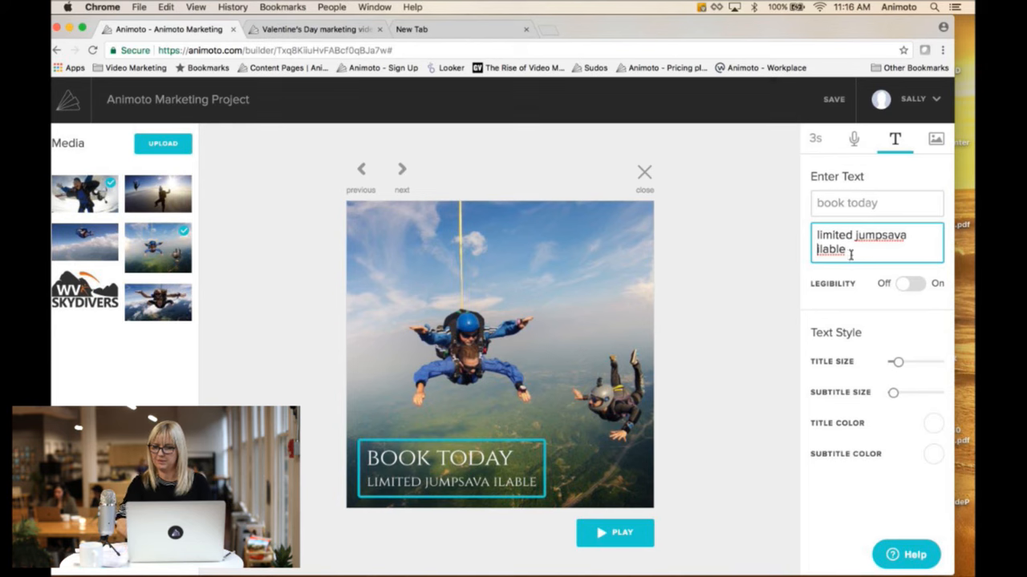
{"action": "key", "text": "BackSpace"}
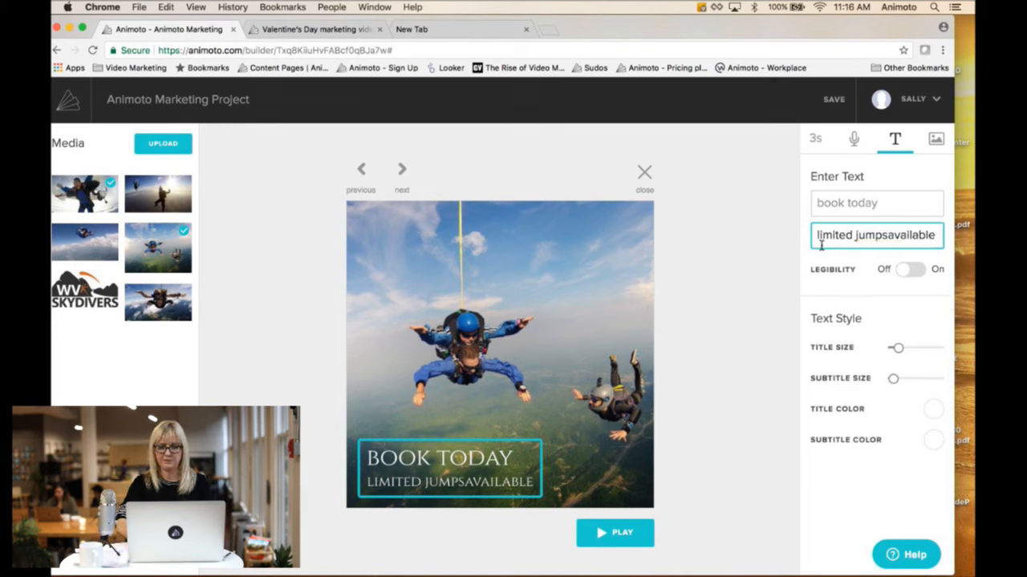
{"action": "left_click", "coordinate": [883, 235]}
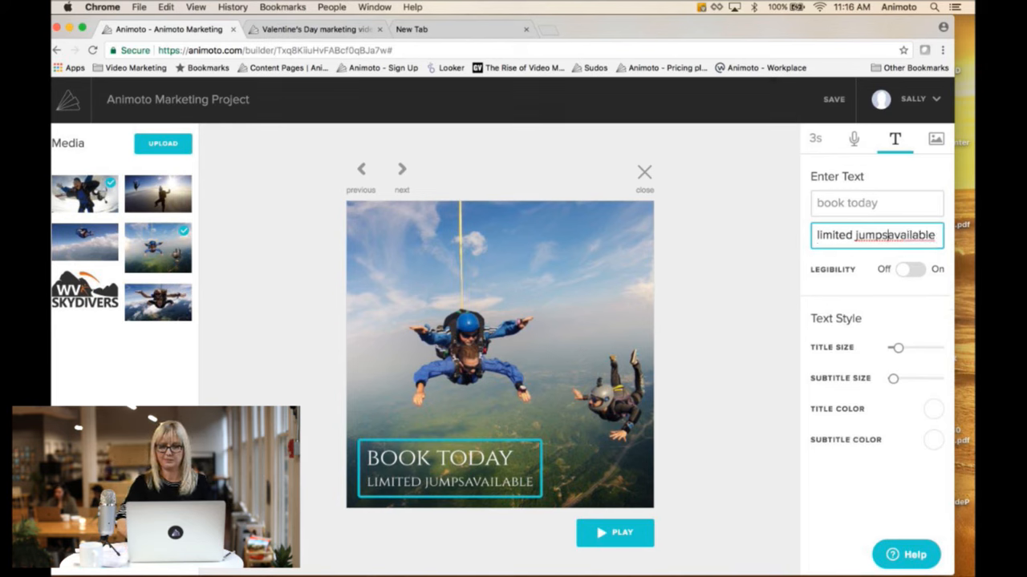
{"action": "left_click", "coordinate": [645, 171]}
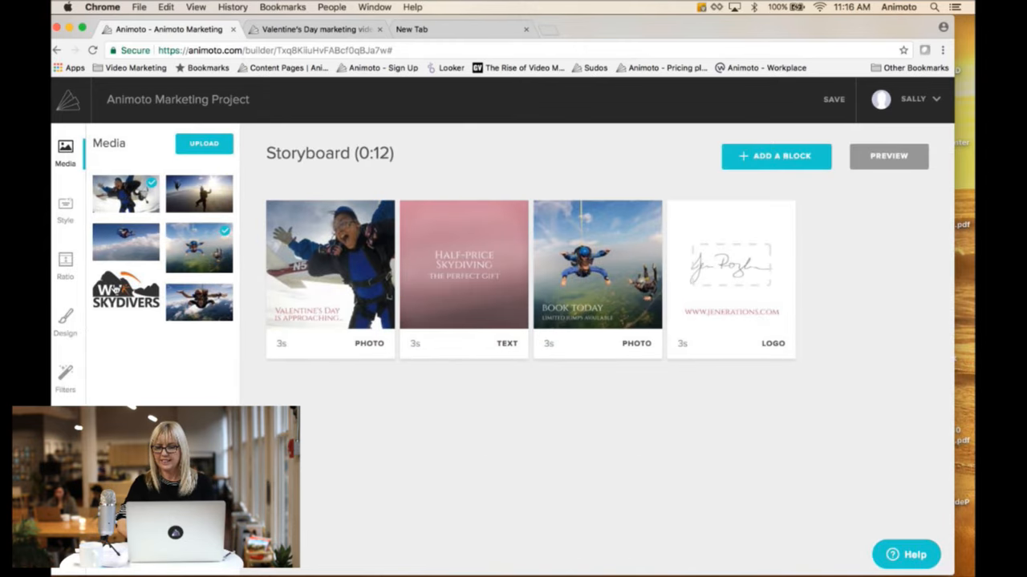
{"action": "left_click_drag", "start_coordinate": [126, 290], "coordinate": [720, 269]}
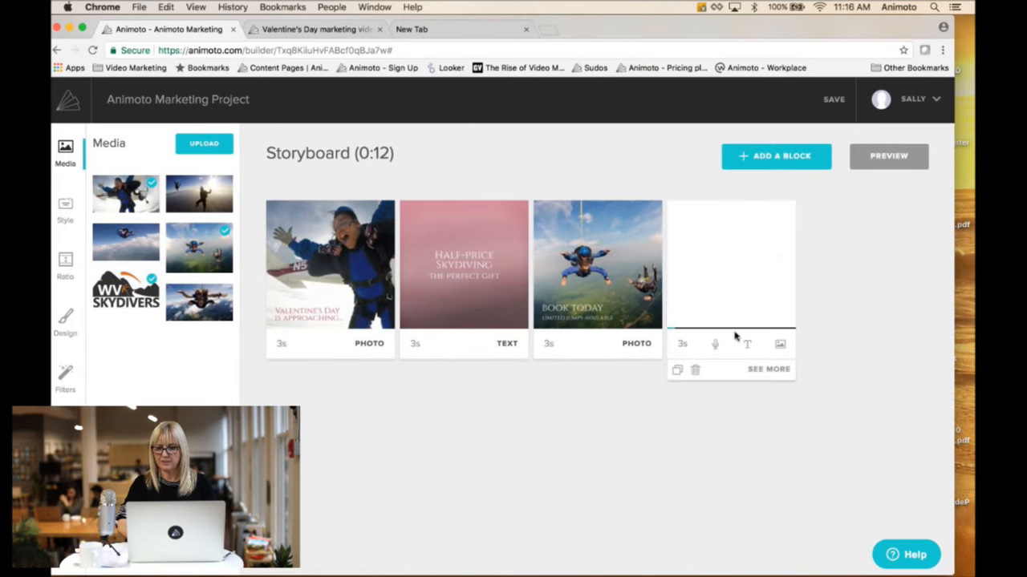
{"action": "left_click", "coordinate": [746, 345]}
{"action": "left_click_drag", "start_coordinate": [702, 385], "coordinate": [709, 371]}
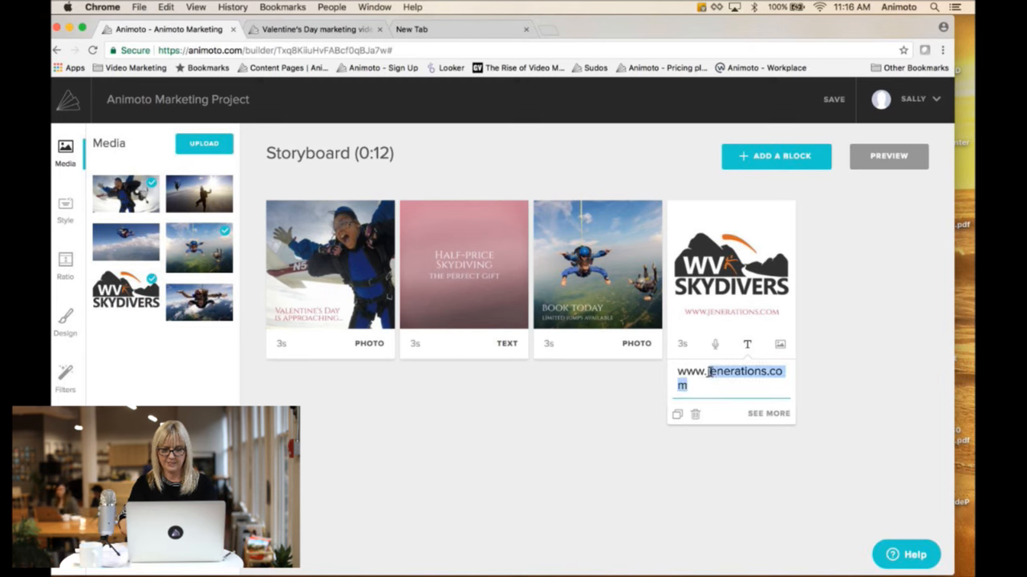
{"action": "type", "text": "wv"}
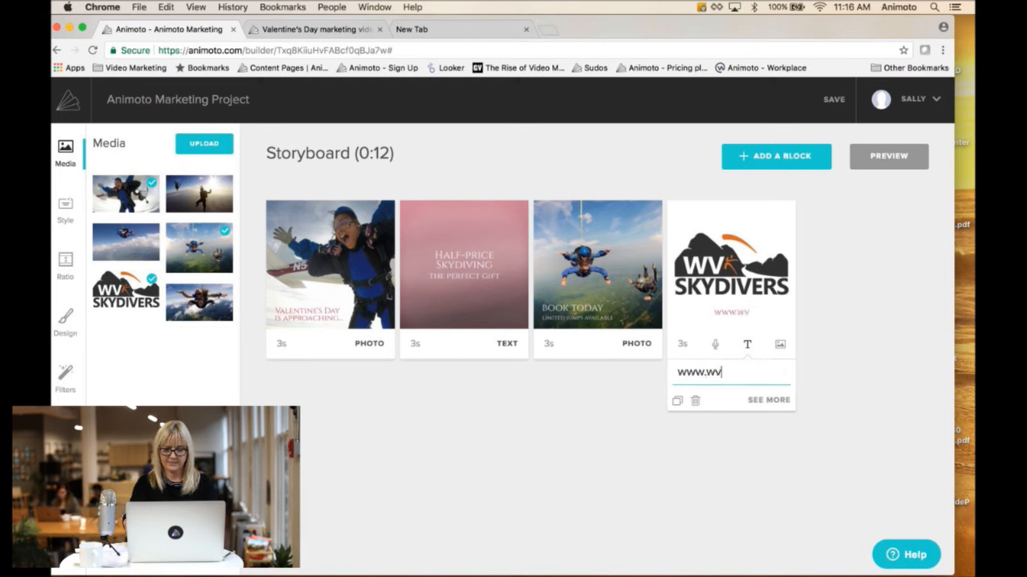
{"action": "type", "text": "skydi"}
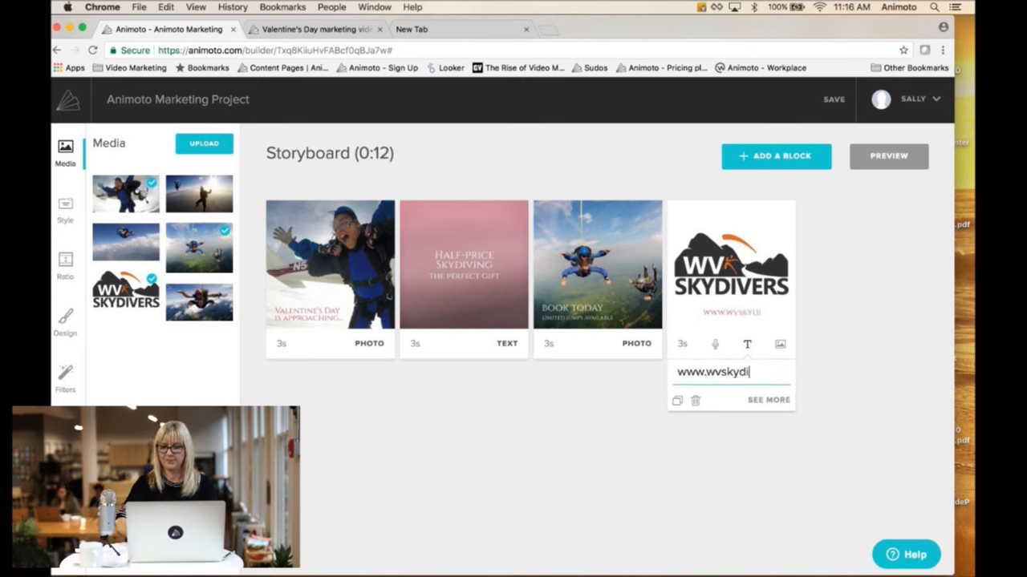
{"action": "type", "text": "vers.com"}
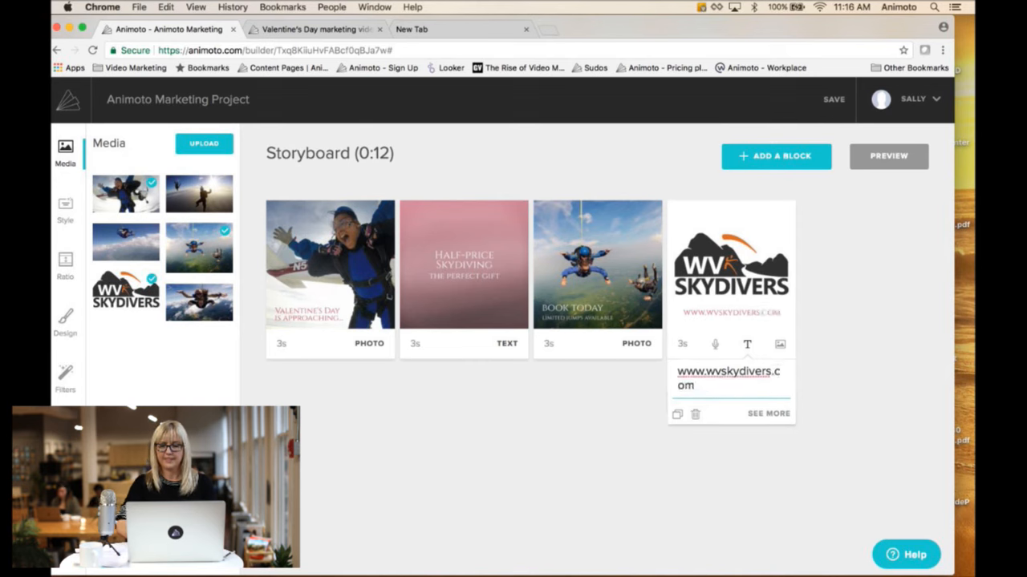
{"action": "left_click", "coordinate": [617, 409]}
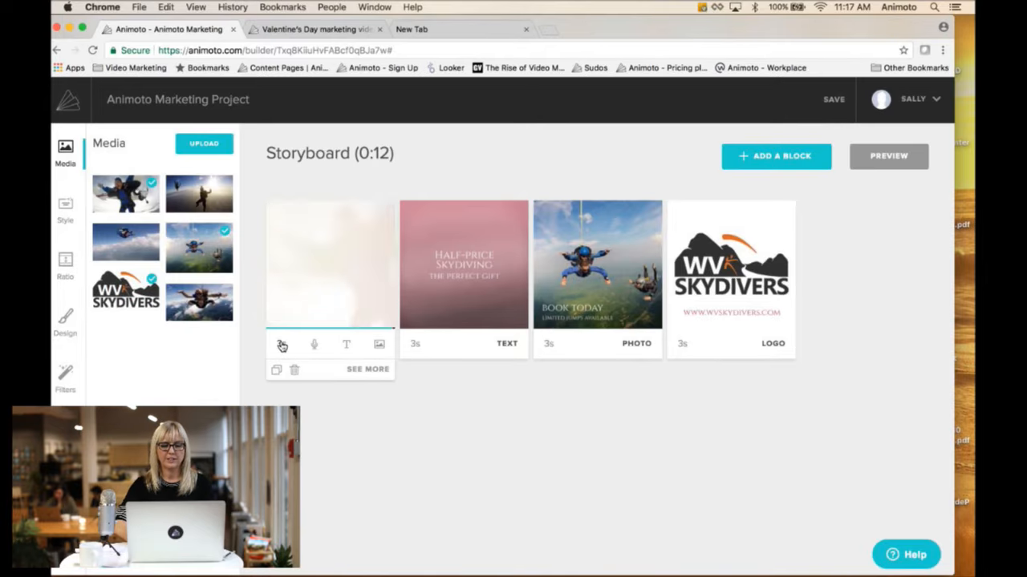
Try shortening the first block's duration to 2 seconds and lengthening it again, ending at 3 seconds.
{"action": "left_click", "coordinate": [281, 345]}
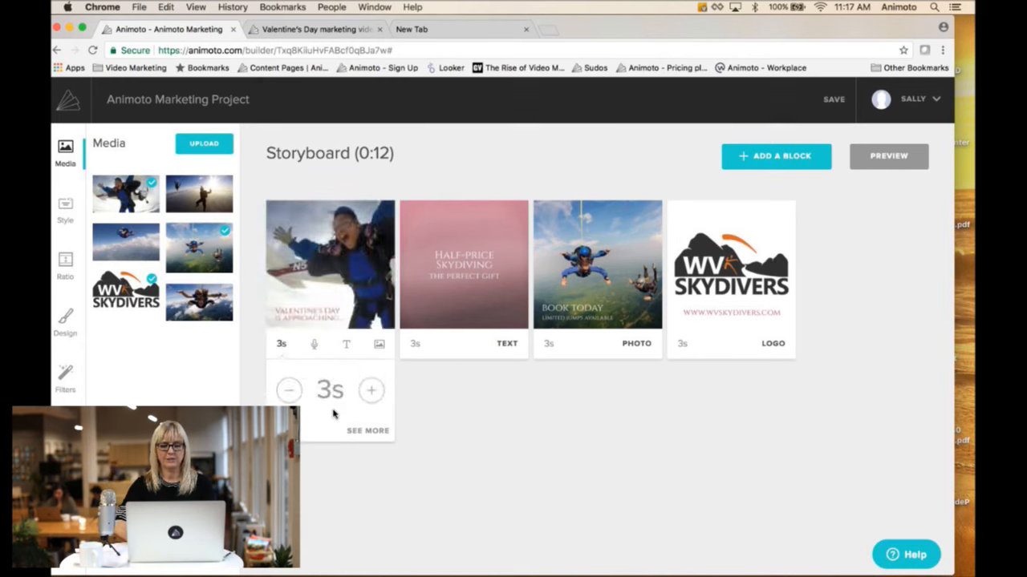
{"action": "left_click", "coordinate": [290, 391]}
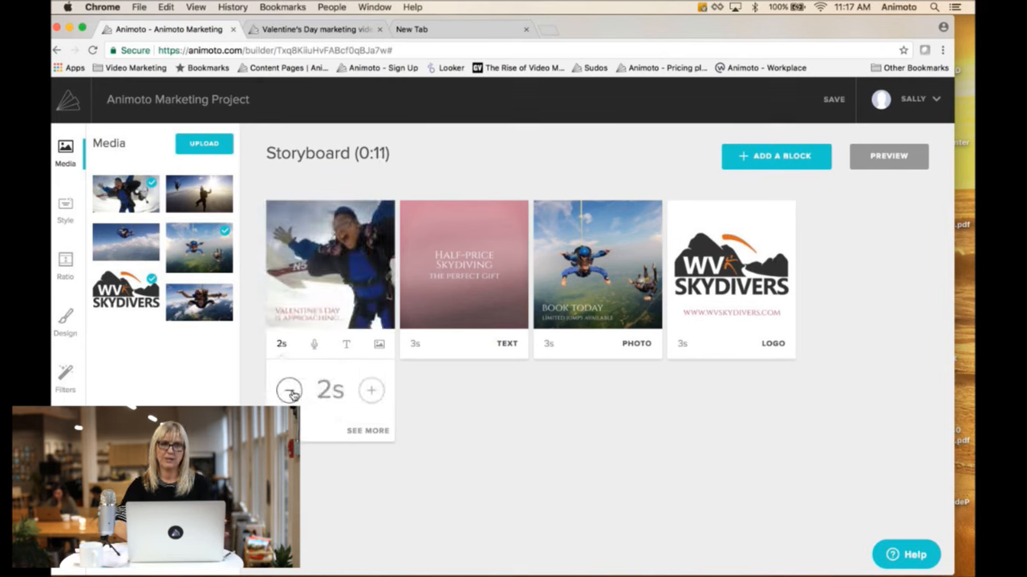
{"action": "left_click", "coordinate": [370, 391]}
{"action": "left_click", "coordinate": [370, 391]}
{"action": "left_click", "coordinate": [291, 391]}
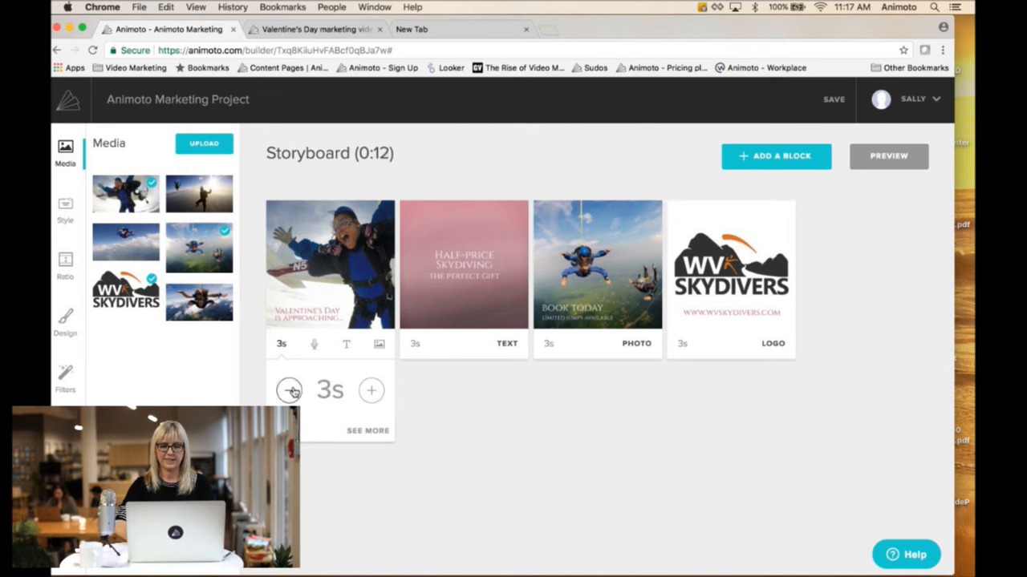
{"action": "left_click", "coordinate": [371, 391]}
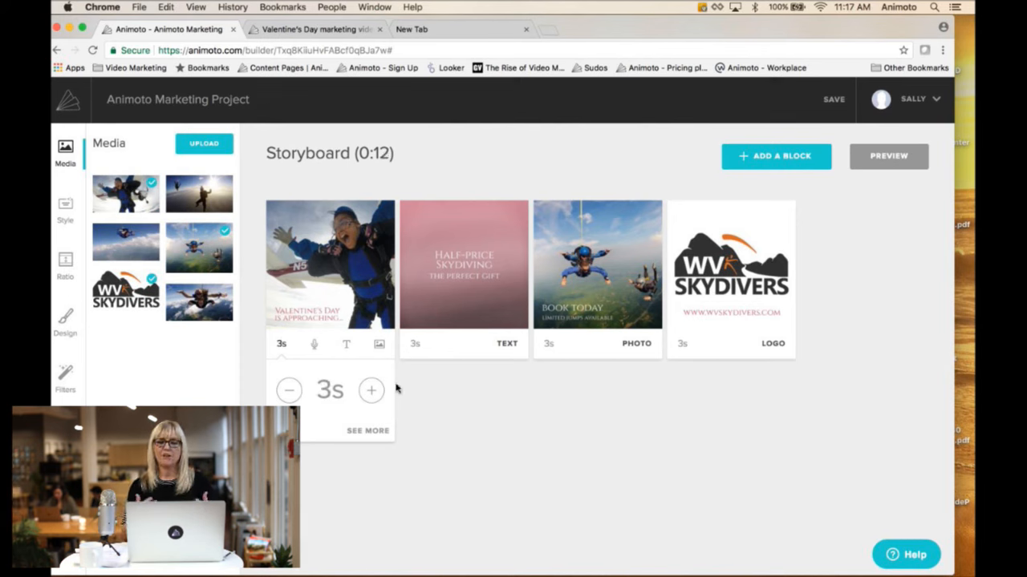
{"action": "mouse_move", "coordinate": [458, 306]}
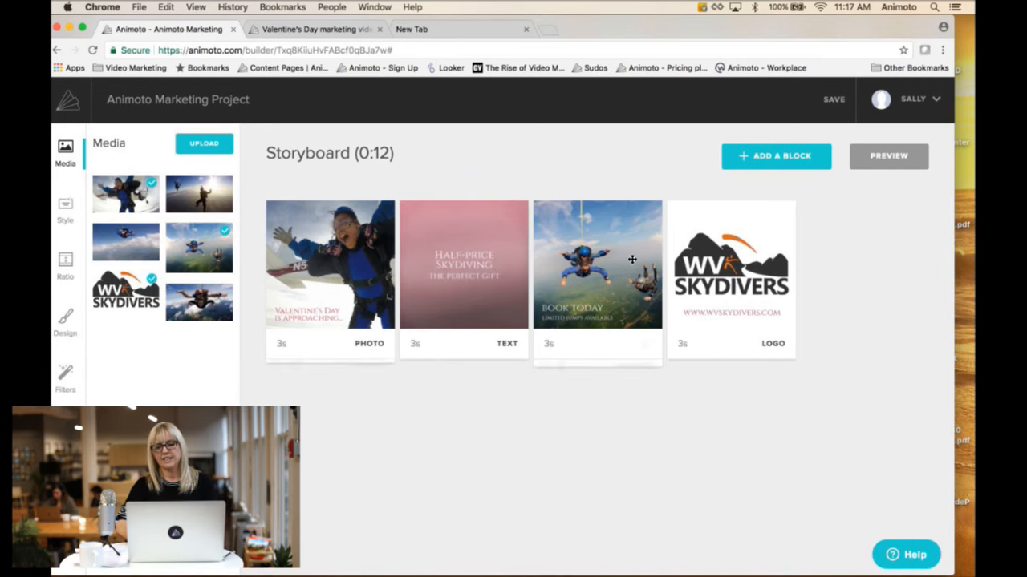
{"action": "mouse_move", "coordinate": [683, 296]}
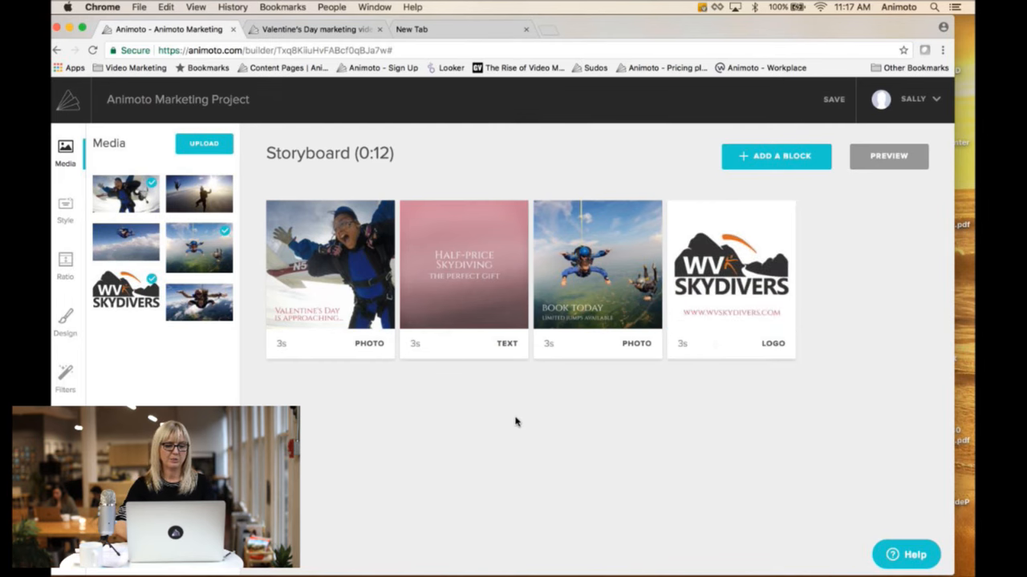
Set the background colour of the entire video to the coral red among the recent colours.
{"action": "left_click", "coordinate": [67, 323]}
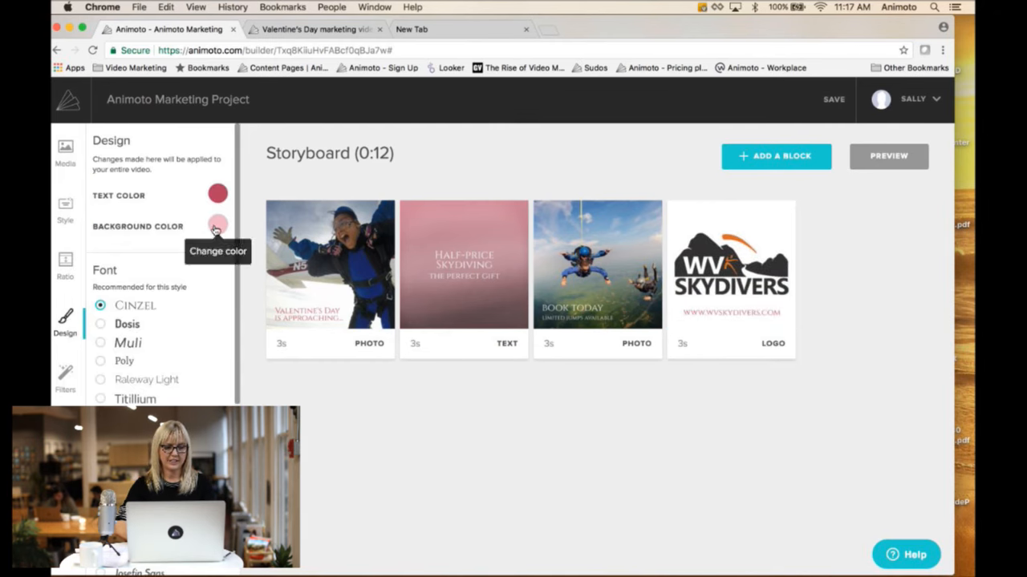
{"action": "left_click", "coordinate": [215, 228]}
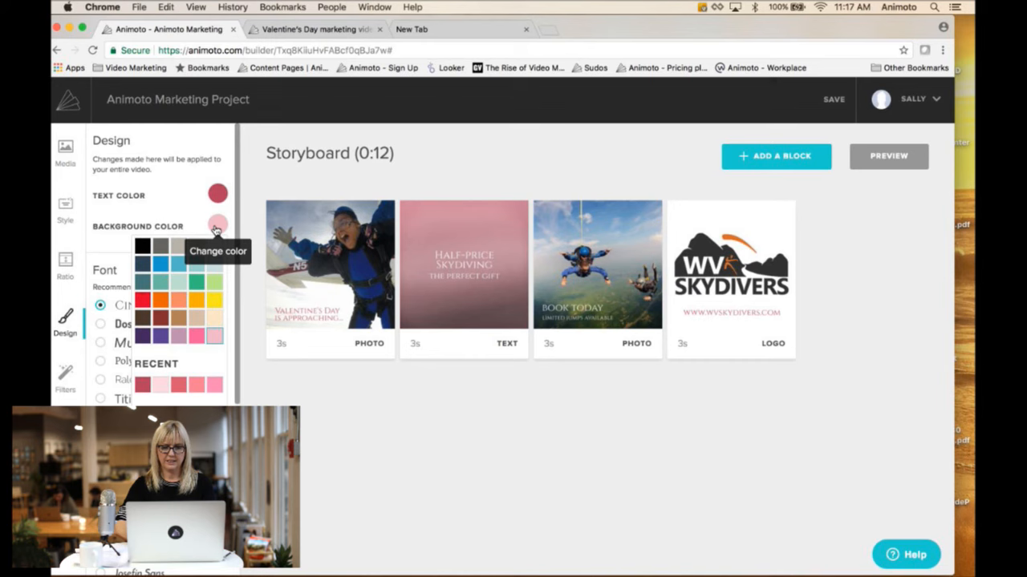
{"action": "left_click", "coordinate": [178, 387]}
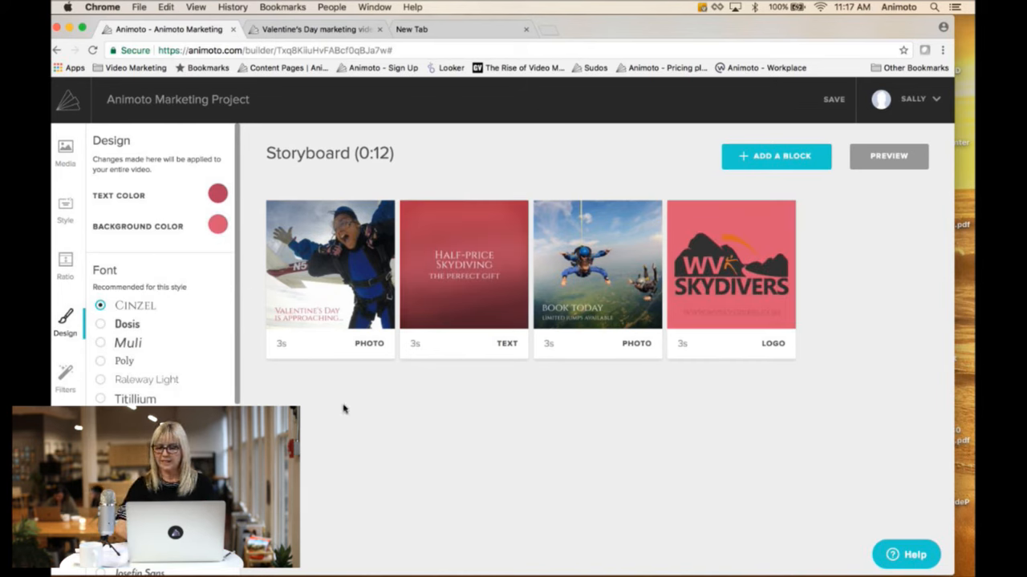
Set the title colour of the logo block's web address to black and return to the storyboard.
{"action": "mouse_move", "coordinate": [758, 351]}
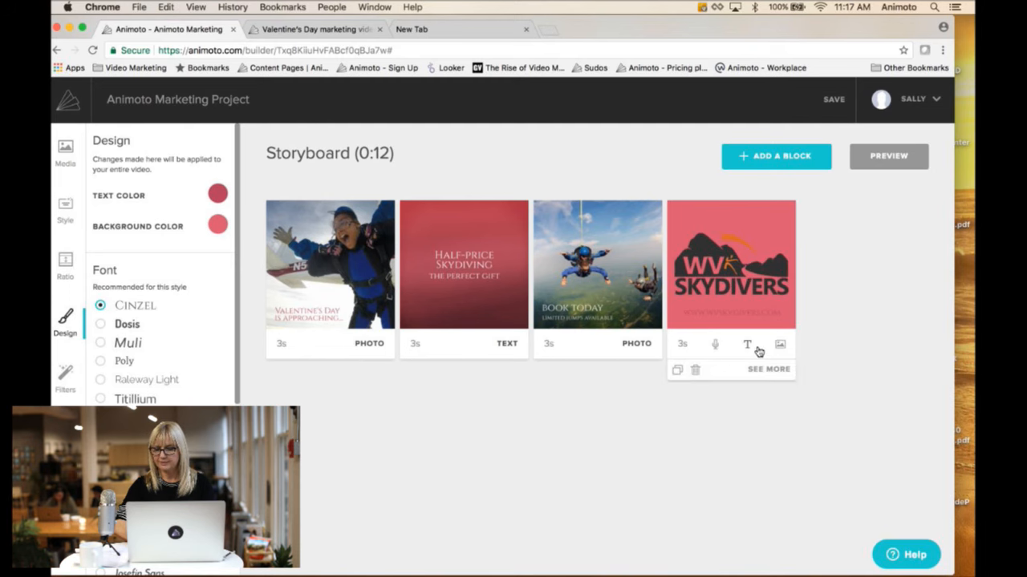
{"action": "left_click", "coordinate": [759, 413]}
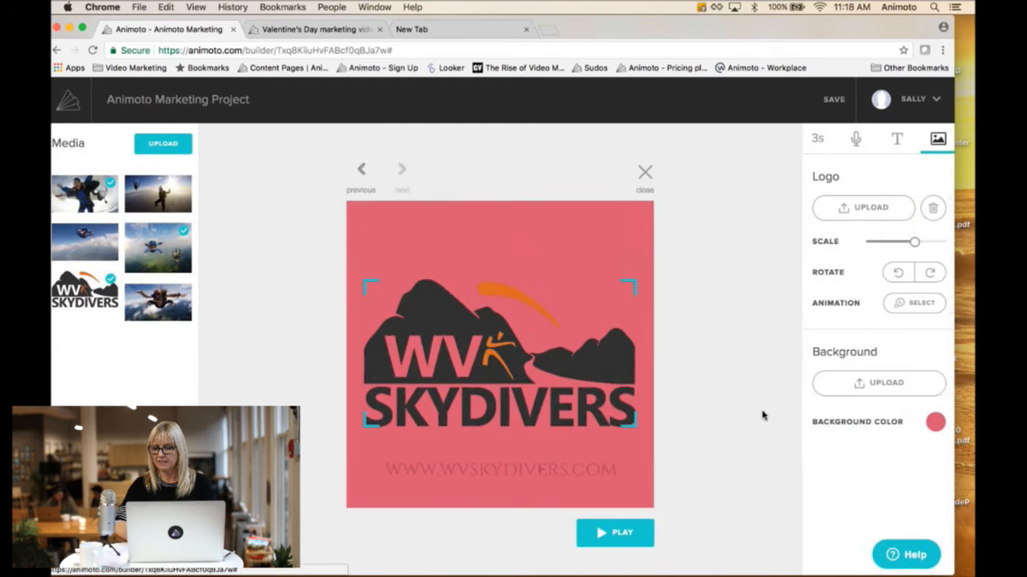
{"action": "left_click_drag", "start_coordinate": [901, 382], "coordinate": [902, 390]}
{"action": "left_click", "coordinate": [898, 141]}
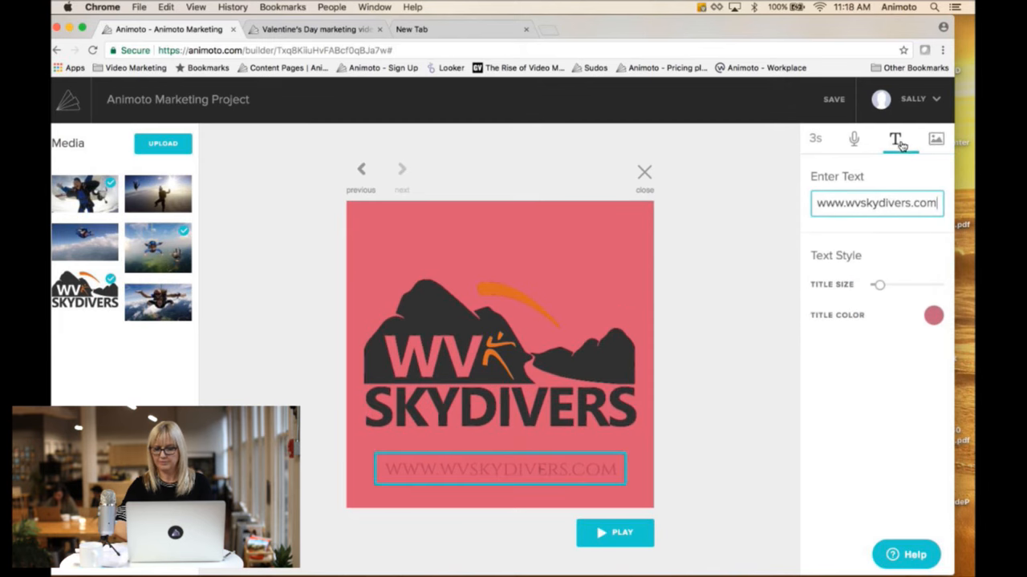
{"action": "left_click", "coordinate": [933, 315]}
{"action": "left_click", "coordinate": [859, 335]}
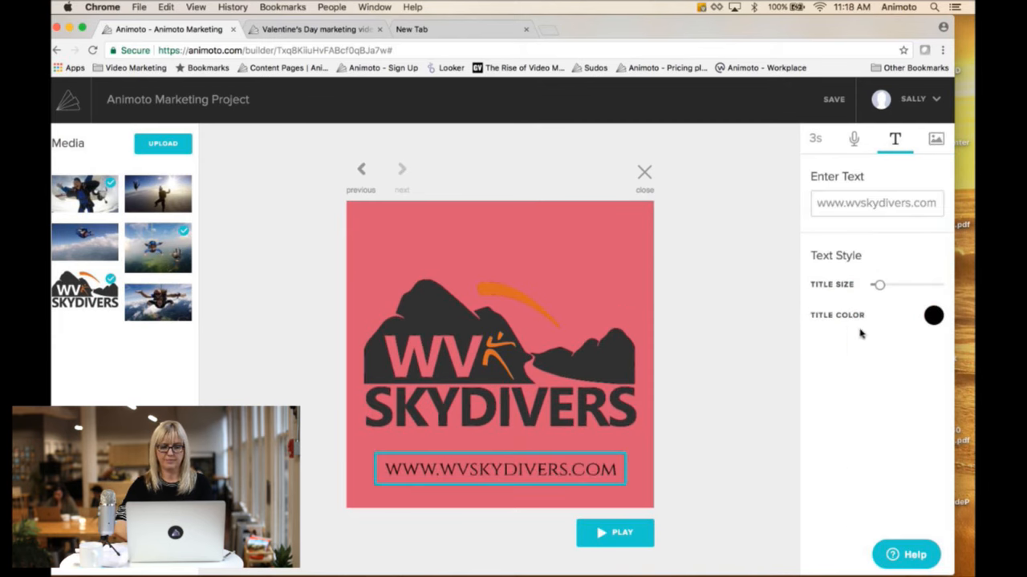
{"action": "left_click", "coordinate": [644, 173]}
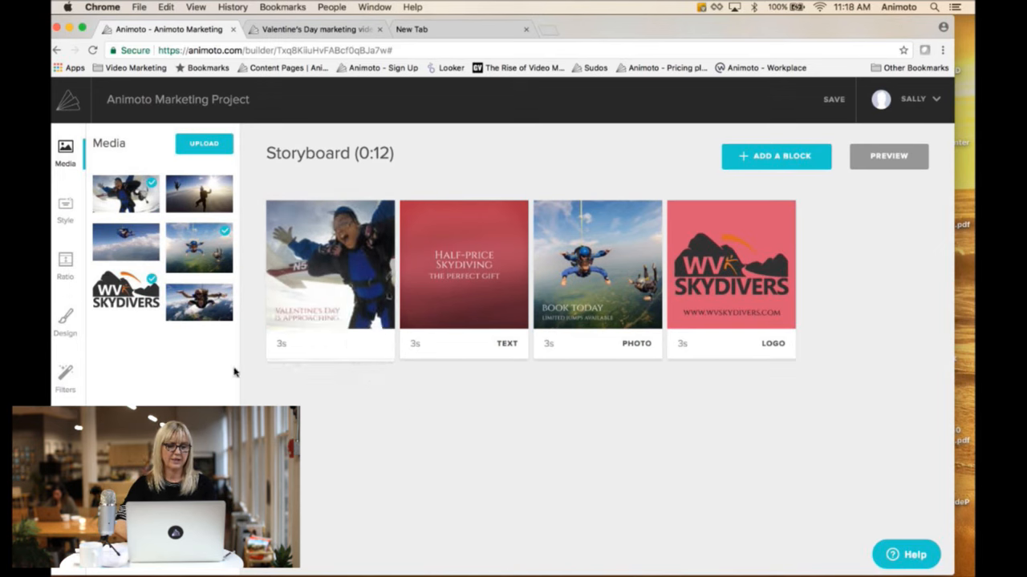
Browse the suggested songs and the full music library for the video's soundtrack, closing the library at the end.
{"action": "left_click", "coordinate": [65, 434]}
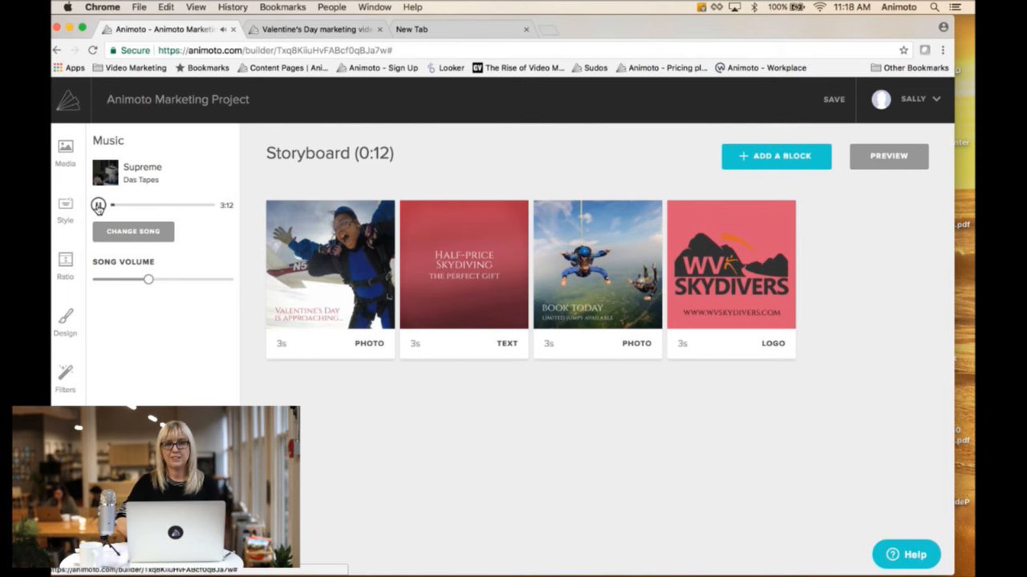
{"action": "left_click", "coordinate": [148, 234]}
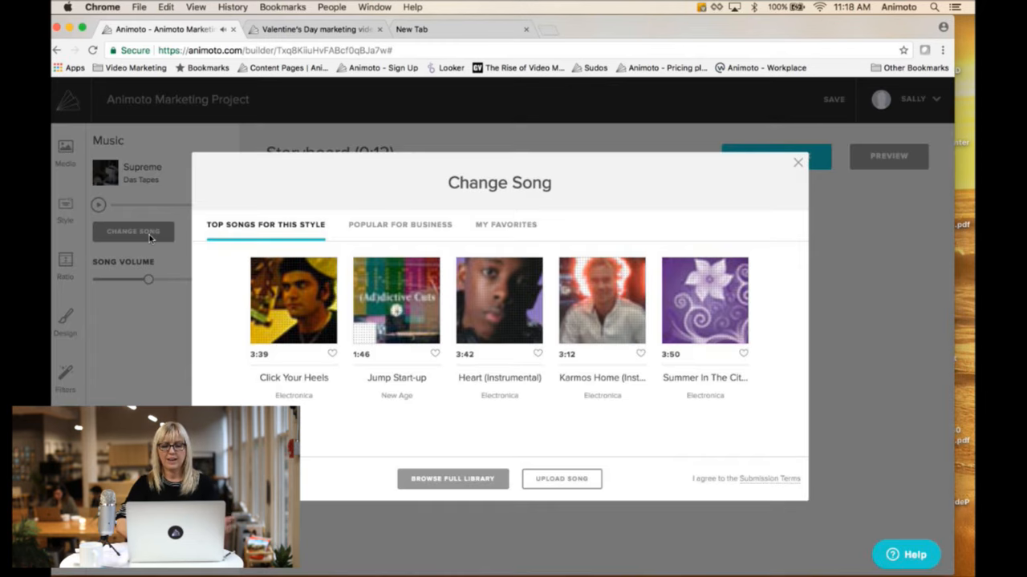
{"action": "left_click", "coordinate": [442, 479]}
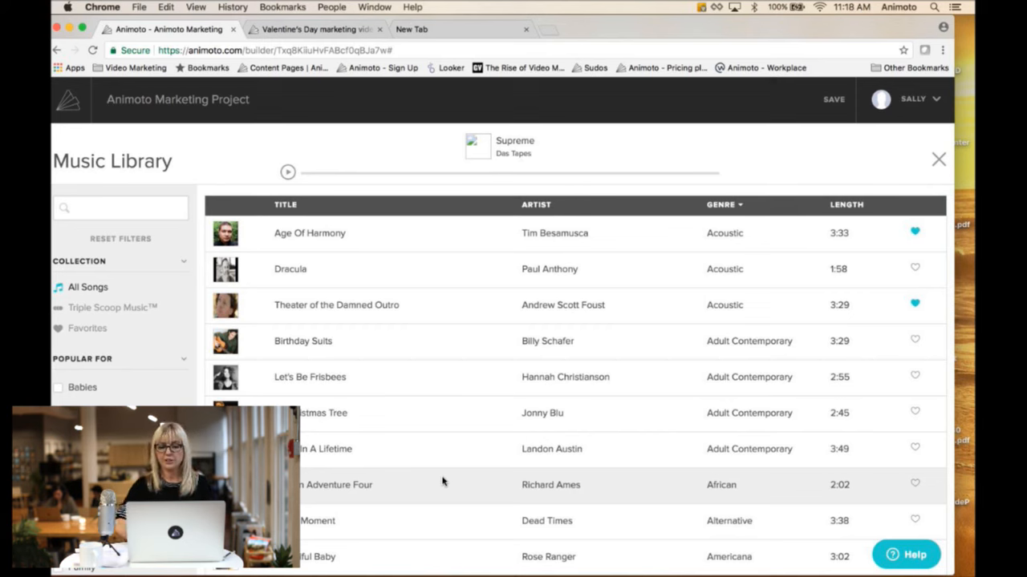
{"action": "scroll", "coordinate": [451, 541], "scroll_direction": "down", "scroll_amount": 10}
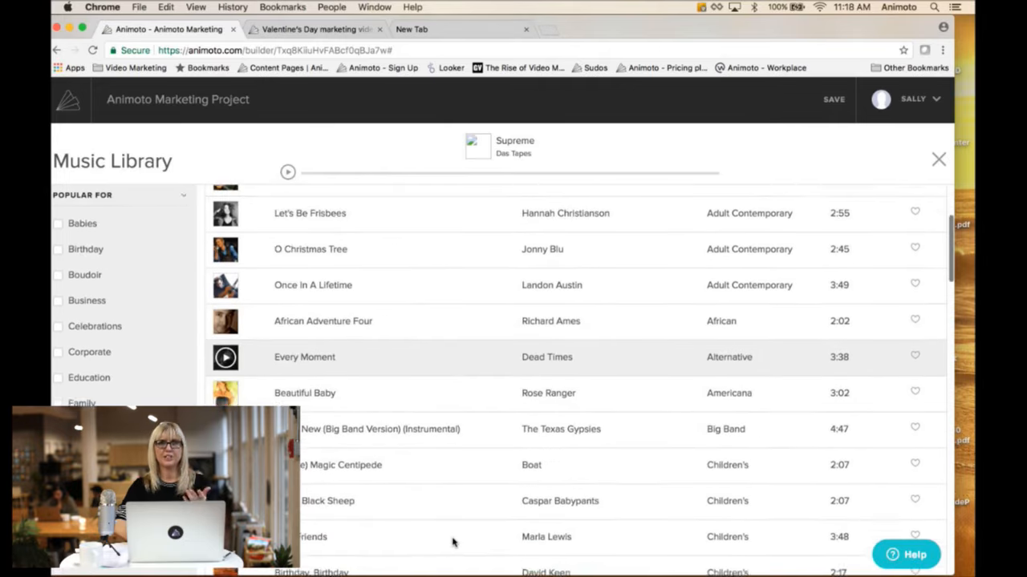
{"action": "scroll", "coordinate": [451, 540], "scroll_direction": "up", "scroll_amount": 5}
{"action": "scroll", "coordinate": [452, 543], "scroll_direction": "up", "scroll_amount": 2}
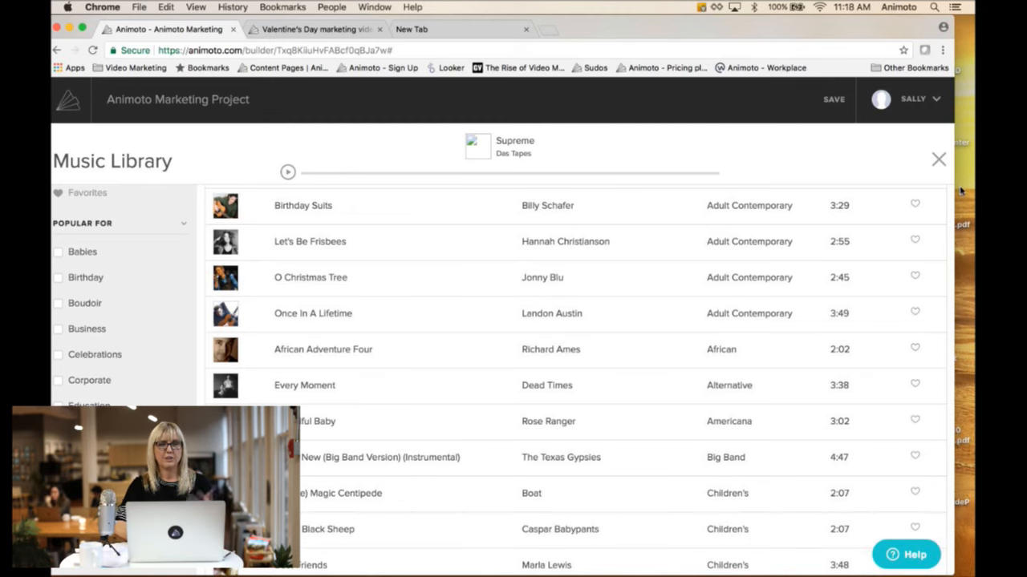
{"action": "left_click", "coordinate": [938, 161]}
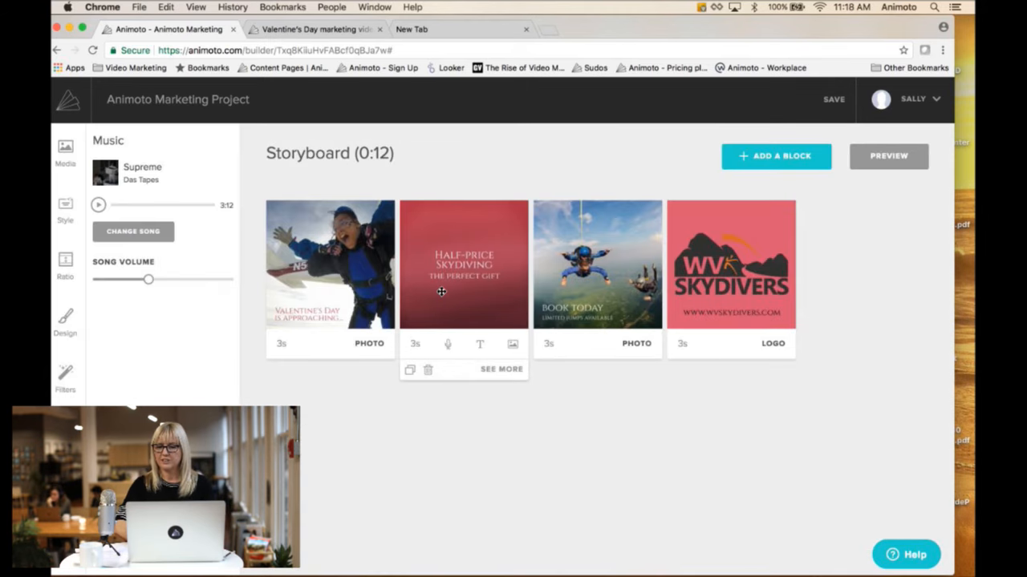
Generate a preview of the finished storyboard video.
{"action": "left_click", "coordinate": [889, 156]}
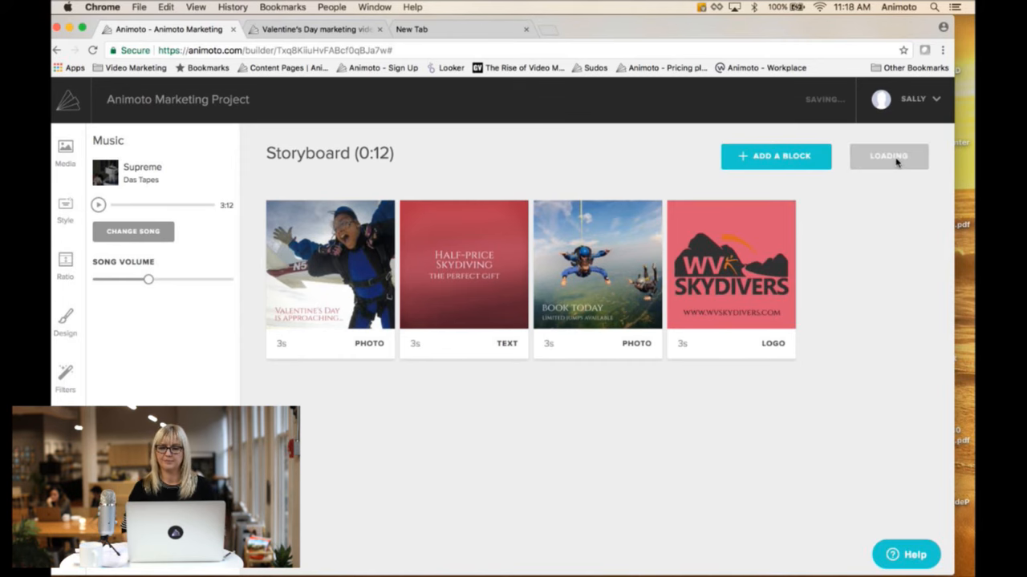